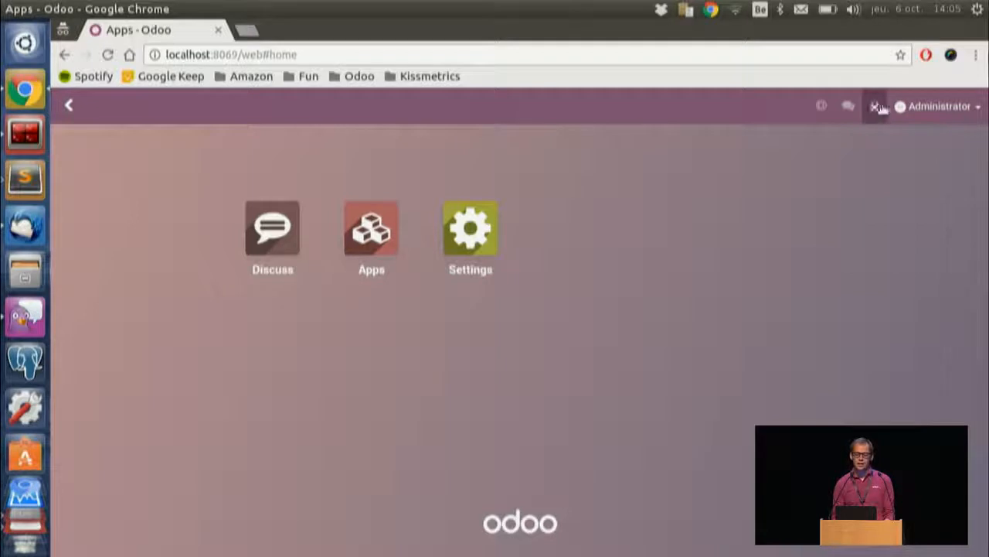
- Start creating a new app in Odoo Studio and proceed past the welcome page
left_click(875, 110)
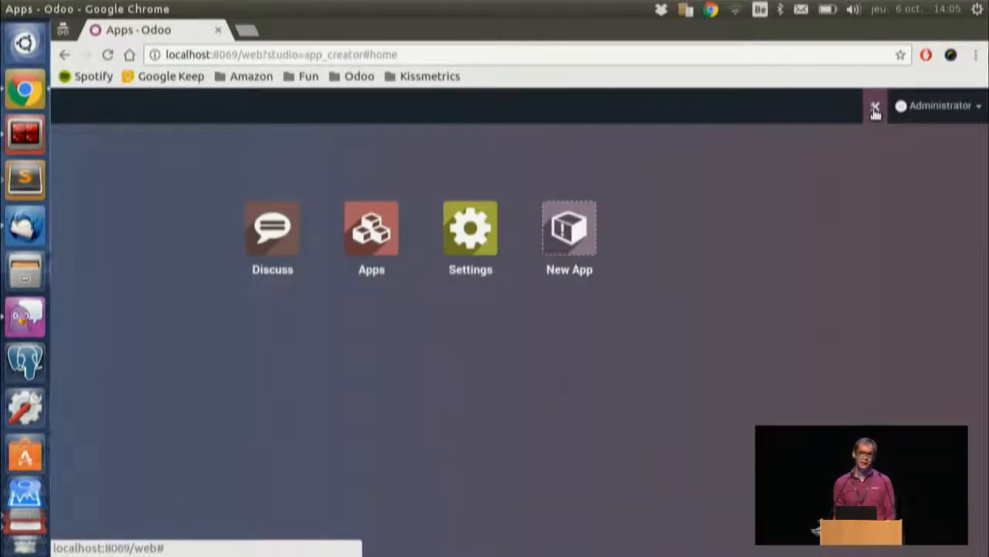
left_click(915, 113)
left_click(918, 111)
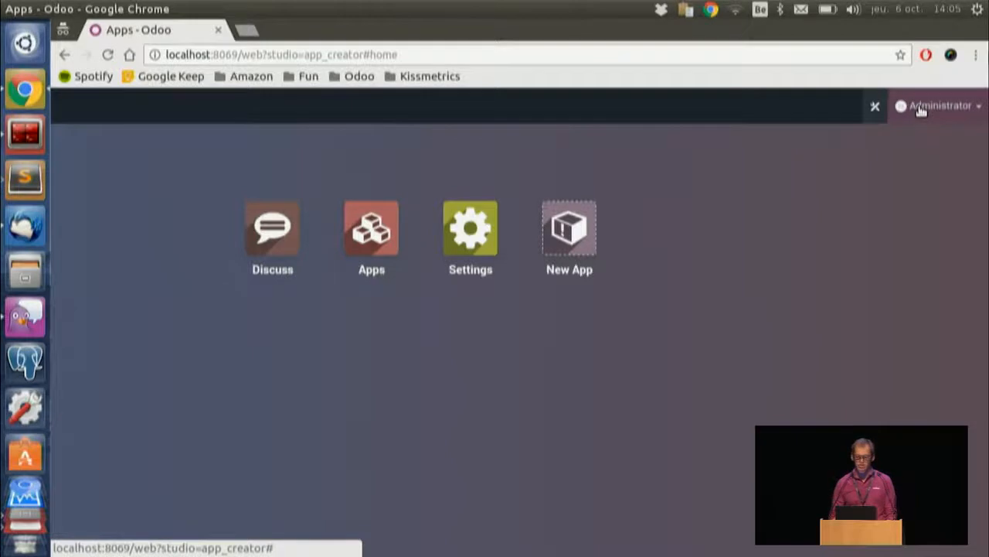
left_click(574, 235)
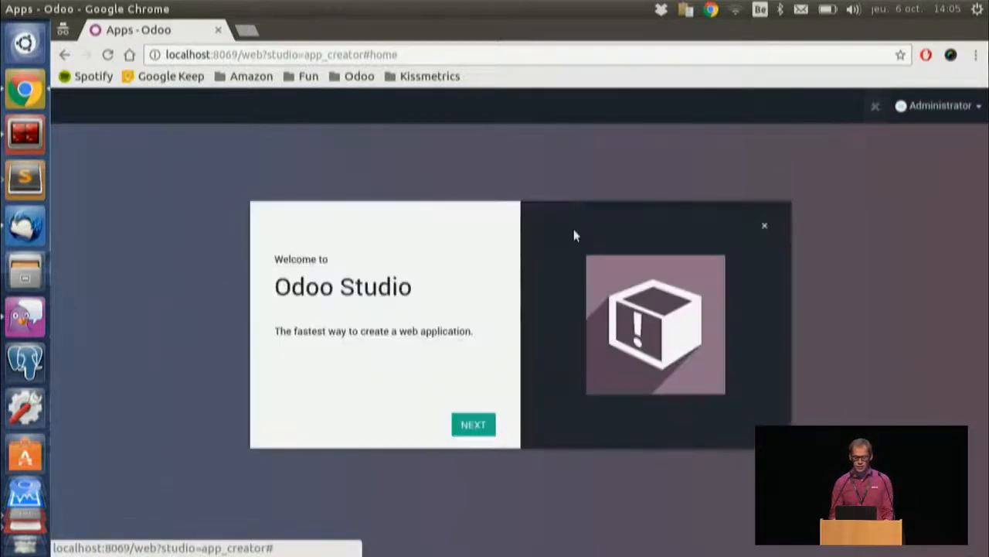
left_click(473, 424)
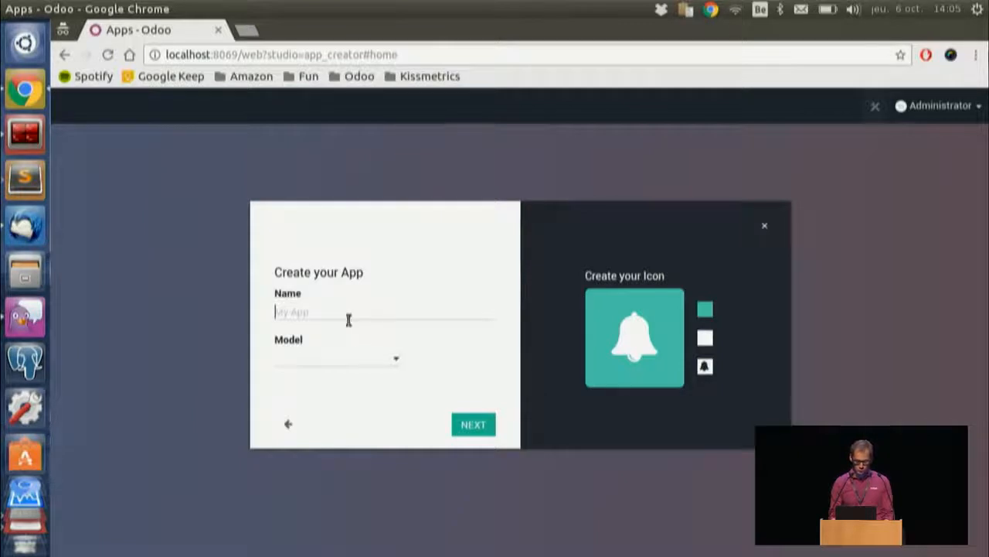
- Name the app "Odoo care" and create a new model "Patient" for it
type("Odoo ")
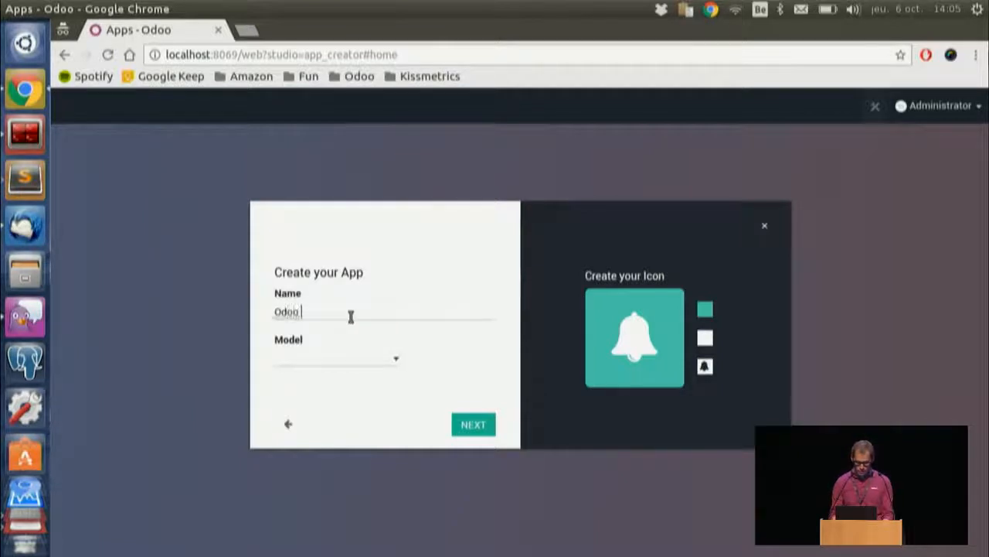
type("care")
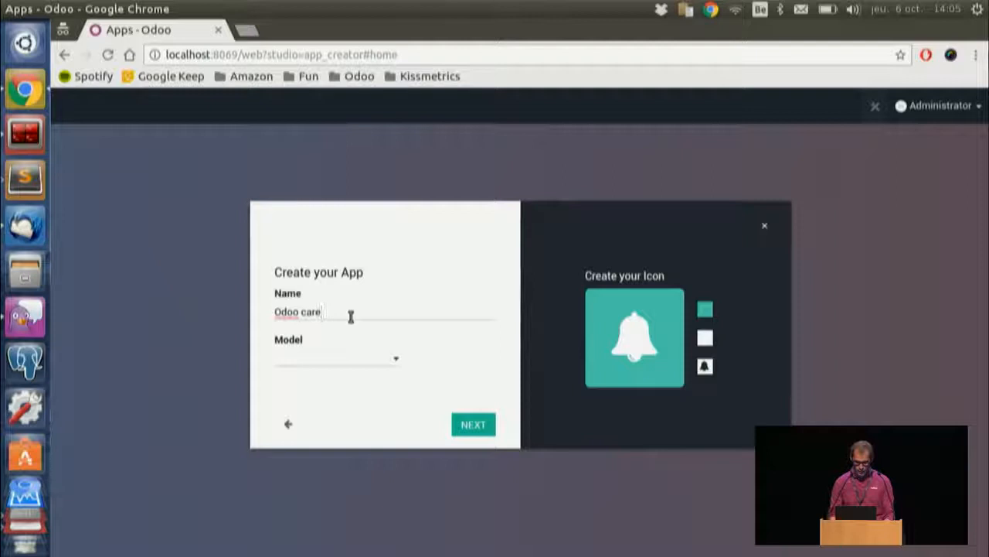
left_click(313, 358)
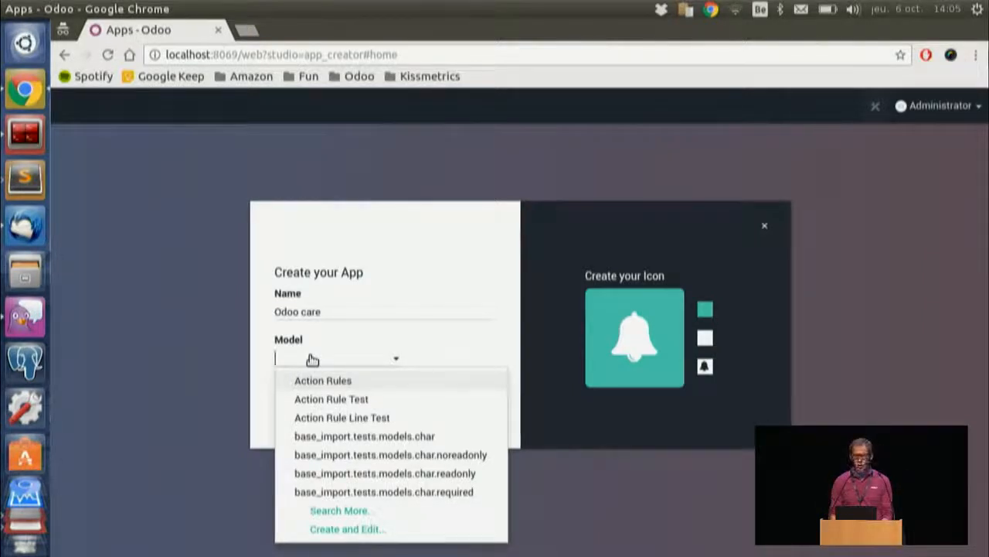
type("P")
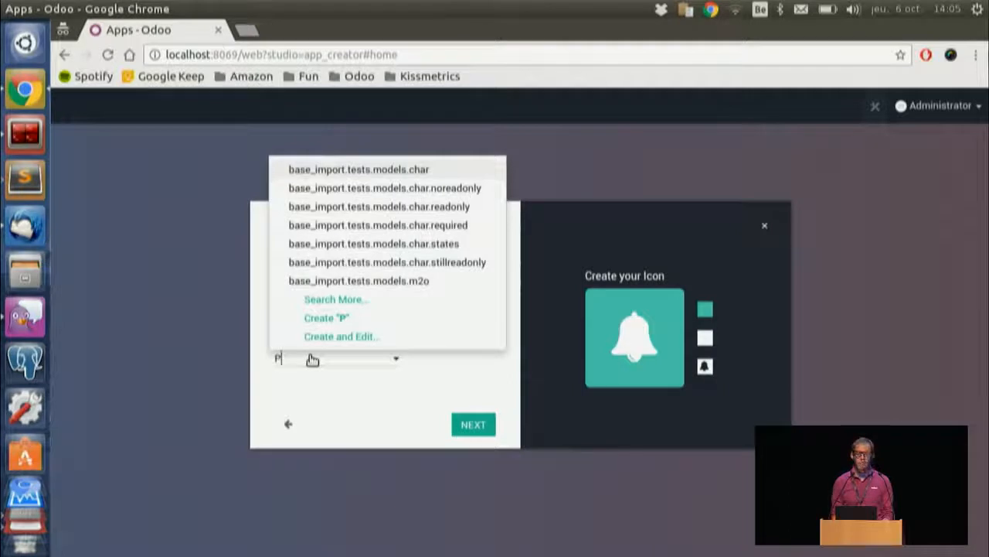
type("atient")
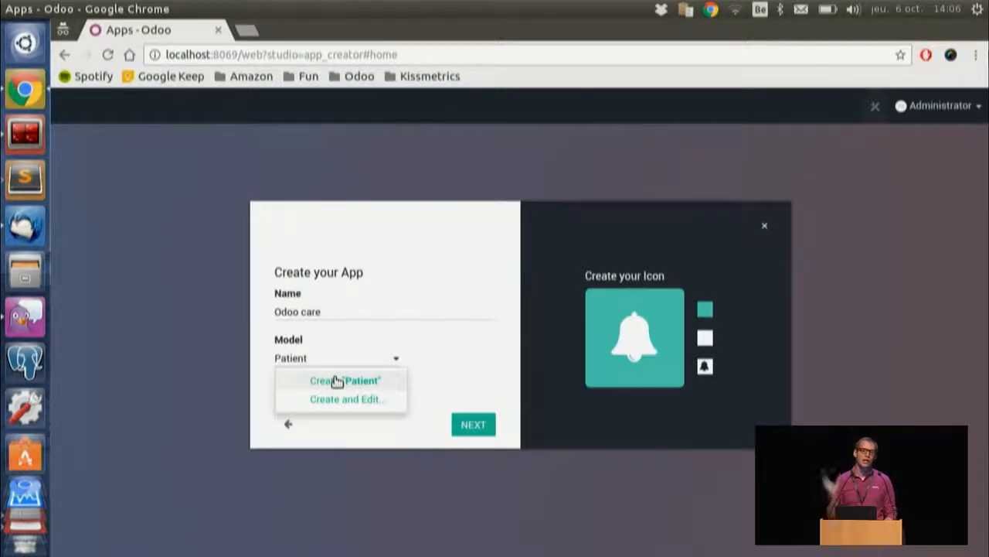
left_click(336, 380)
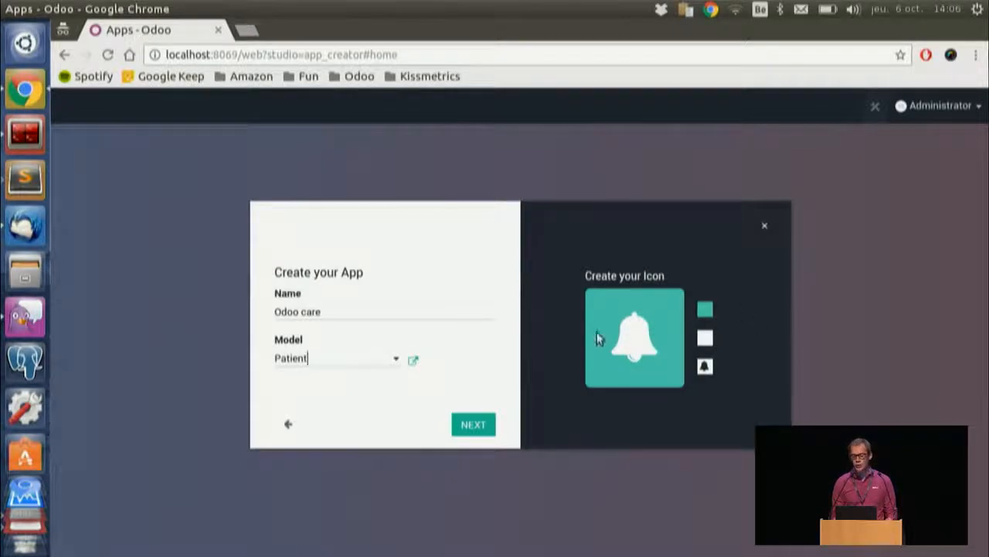
- Design the app icon as a yellow house on a green background and create the app
left_click(706, 312)
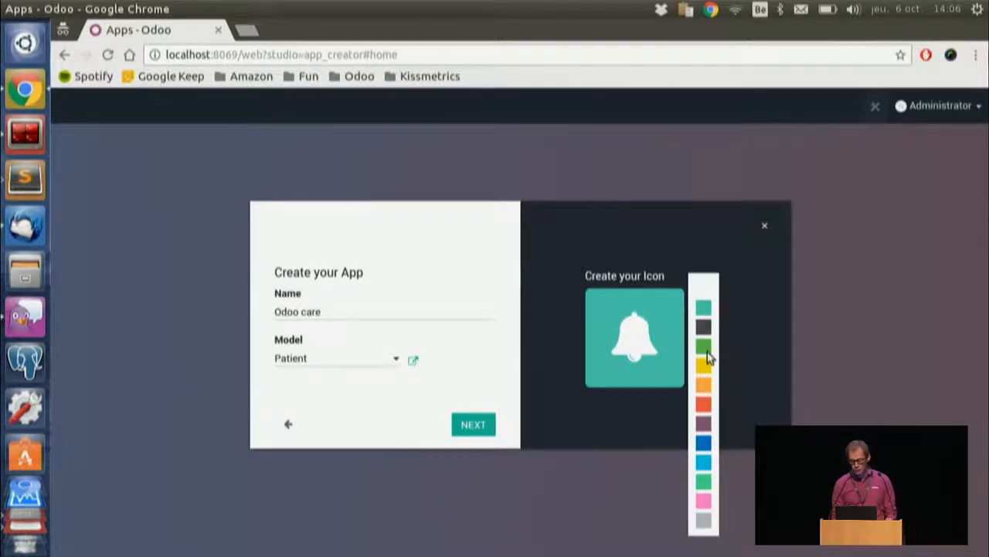
left_click(705, 345)
left_click(707, 338)
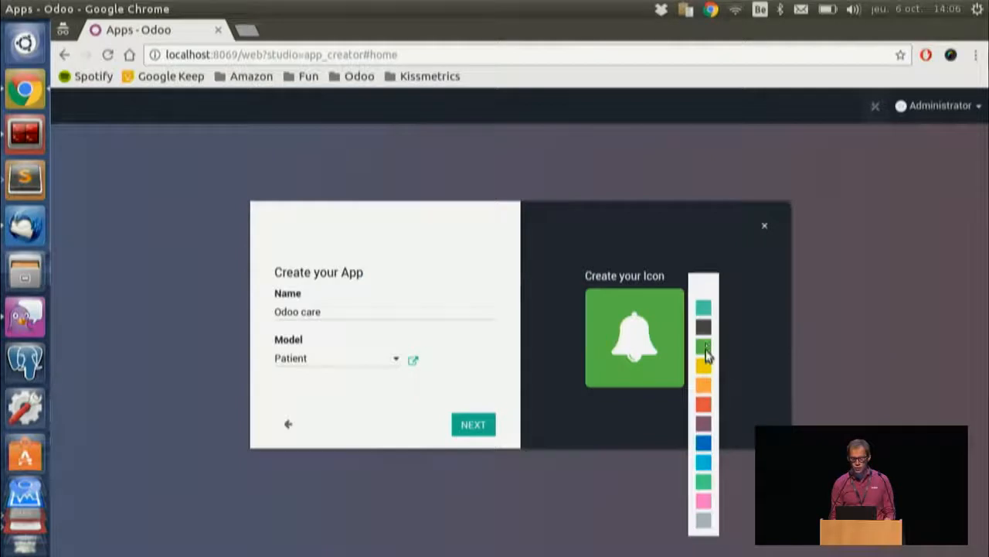
left_click(704, 365)
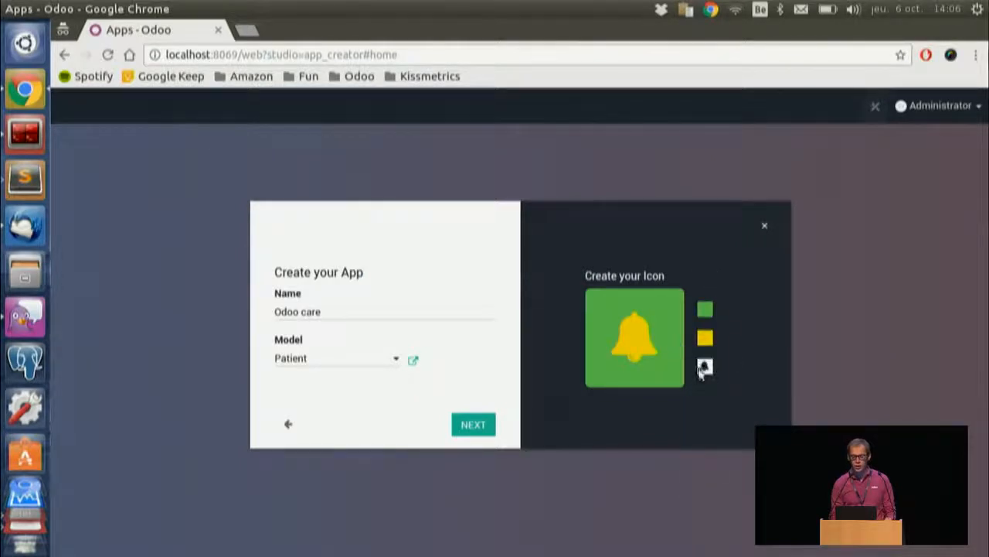
left_click(703, 368)
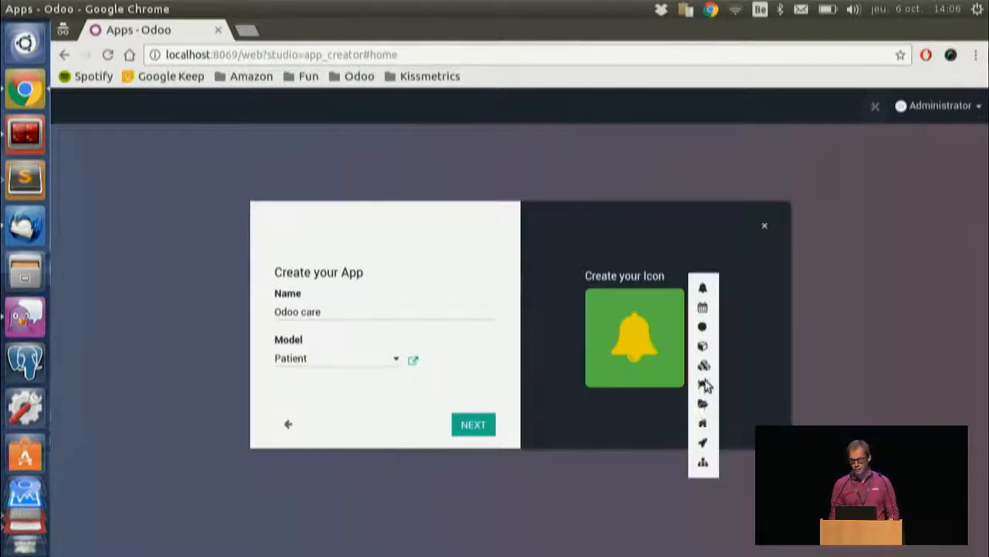
left_click(703, 424)
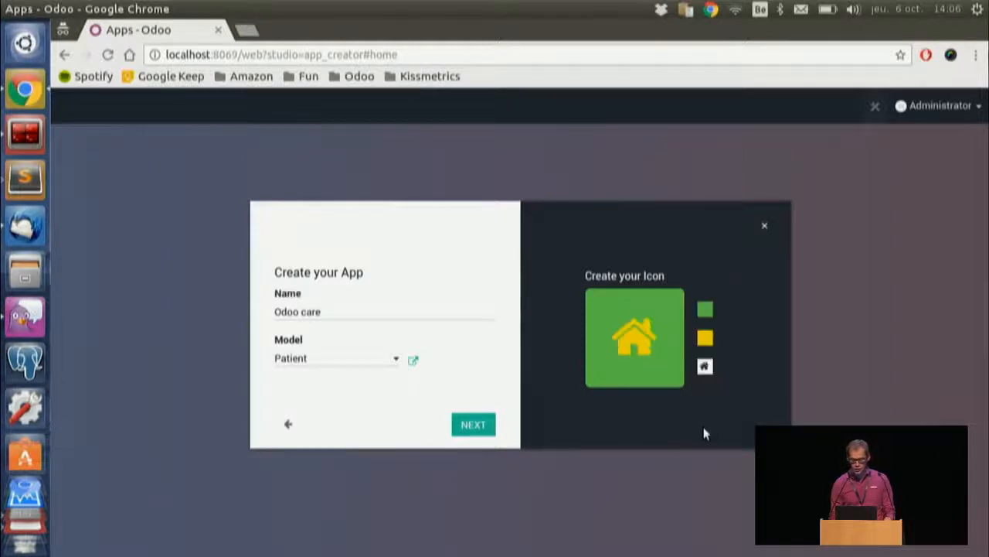
left_click(464, 418)
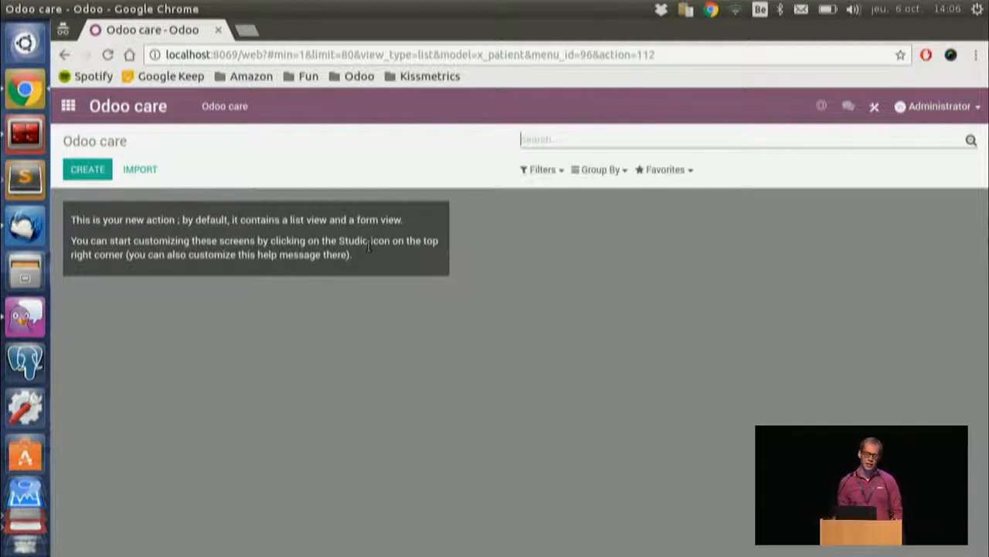
- Open the Odoo care app from the home dashboard and switch it into Studio customization mode
left_click(68, 105)
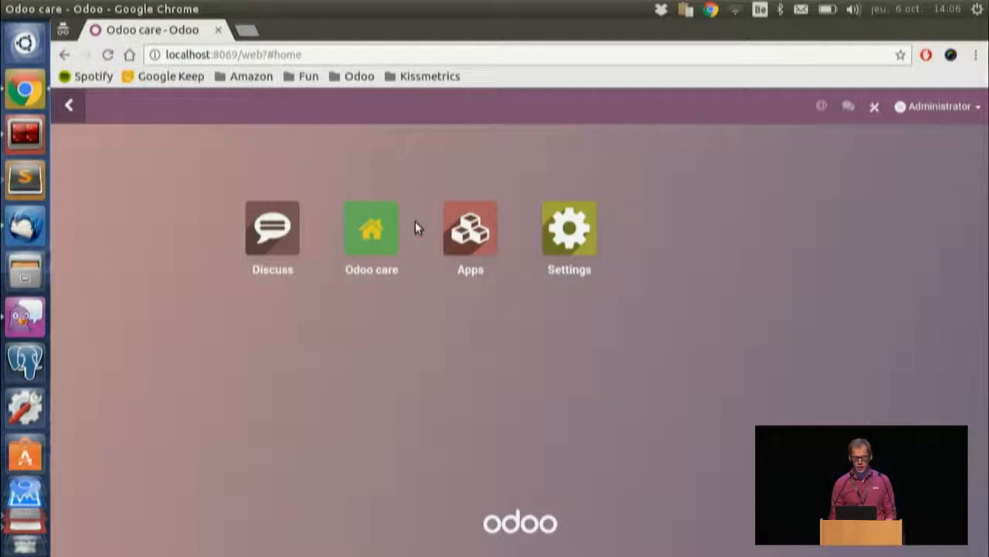
left_click(376, 232)
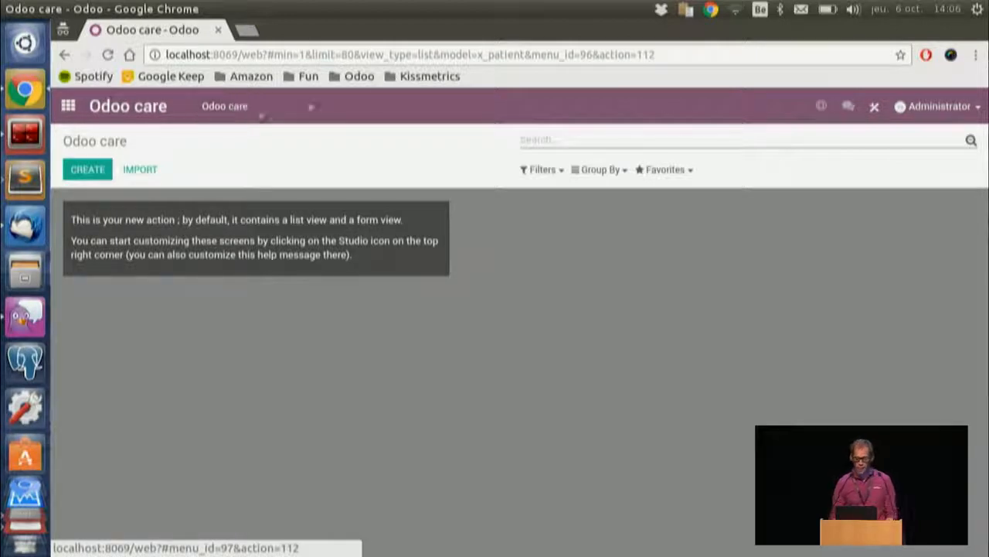
left_click(874, 107)
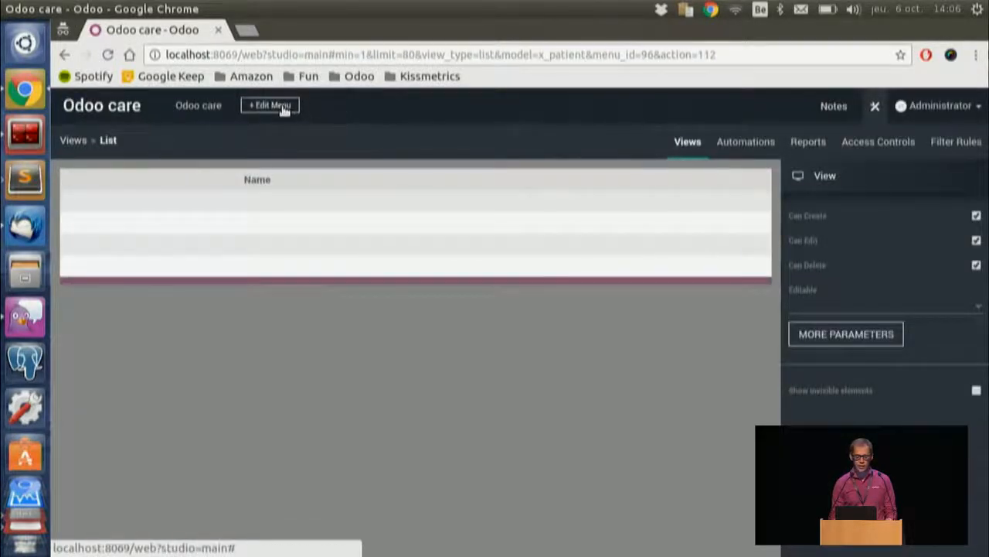
left_click(872, 105)
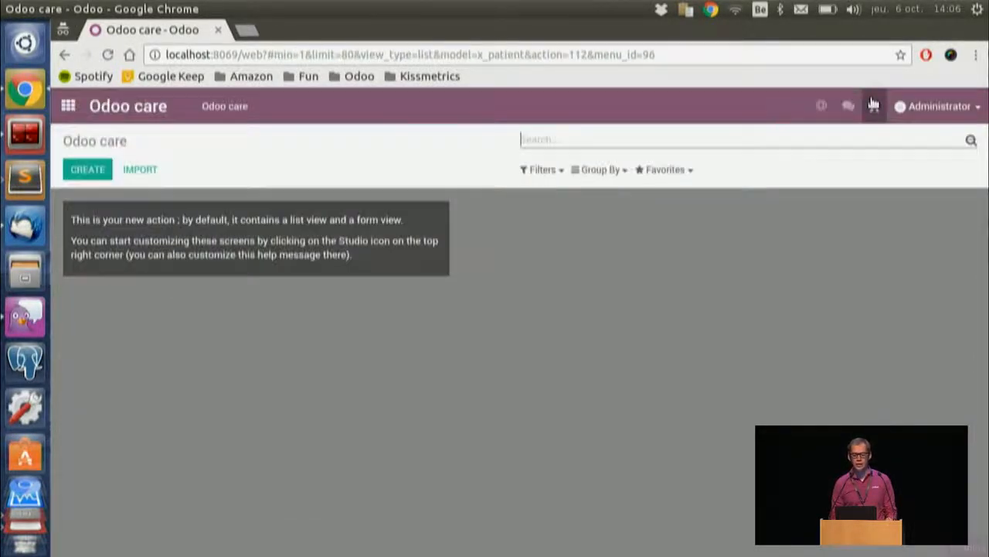
left_click(873, 105)
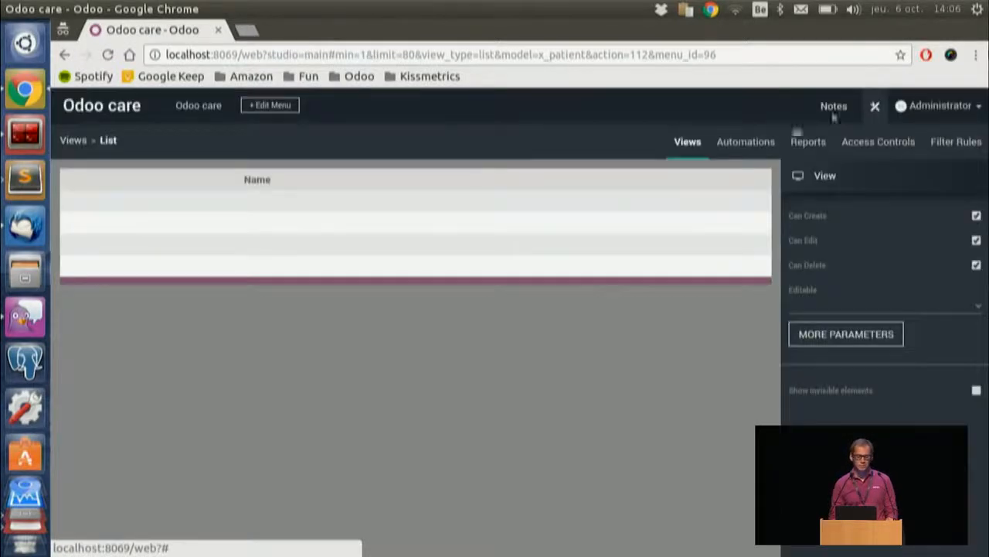
- Edit the app's menu and rename the Odoo care submenu to "Patients"
left_click(266, 106)
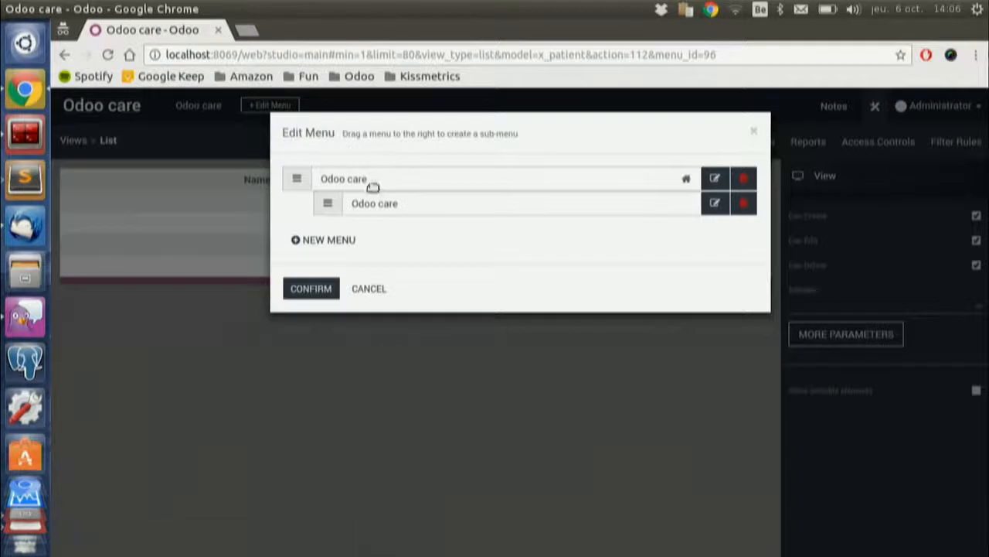
mouse_move(378, 205)
left_mouse_down()
mouse_move(380, 185)
mouse_move(383, 203)
left_mouse_up()
left_click(714, 202)
key("ctrl+a")
type("Patients")
left_click(174, 418)
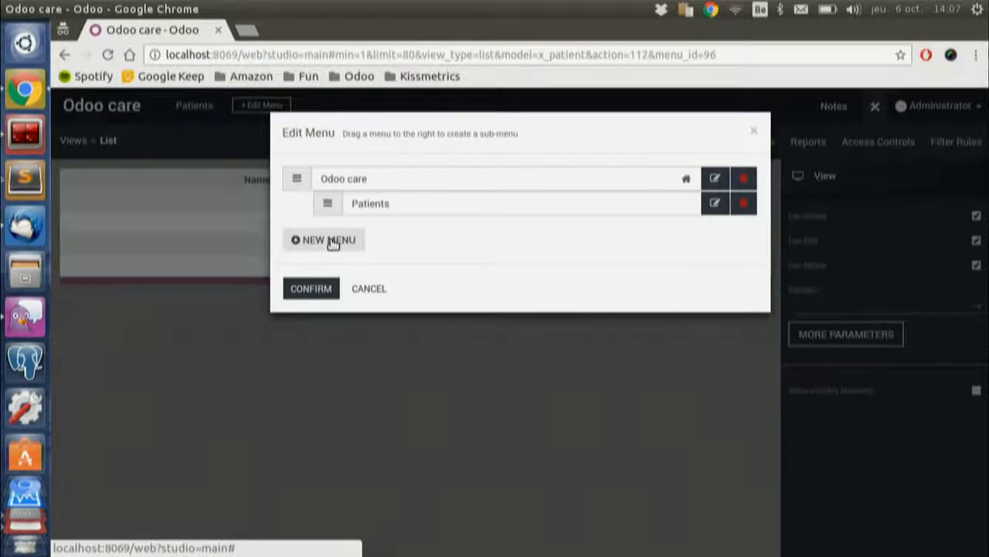
- Add a menu named "Doctors" with a new model "Doctor"
left_click(332, 242)
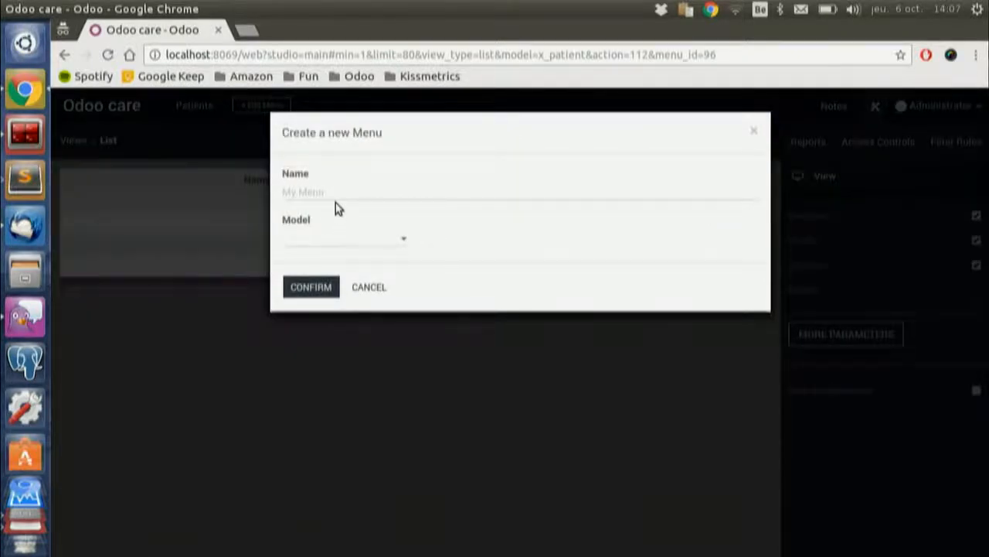
type("Doctors")
key("Tab")
type("Doctor")
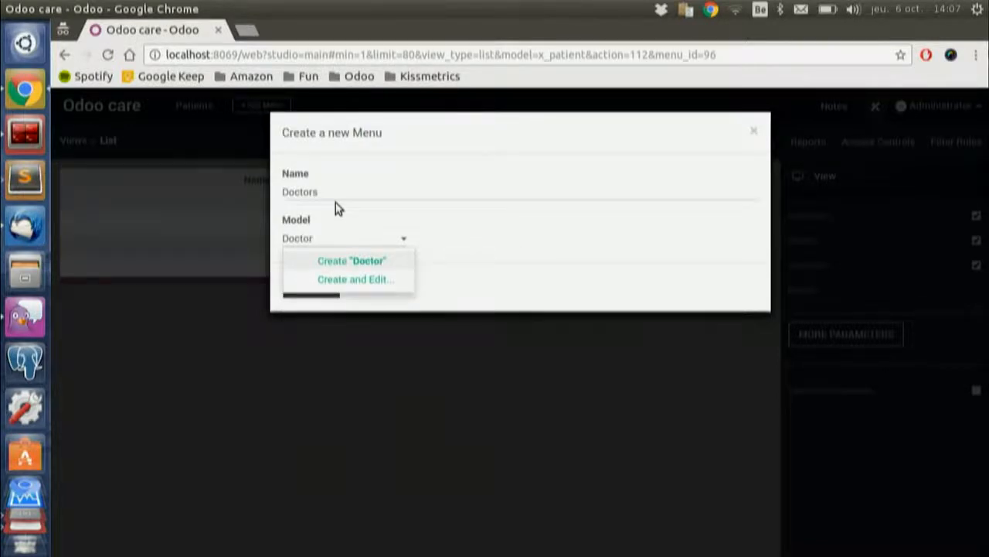
left_click(347, 263)
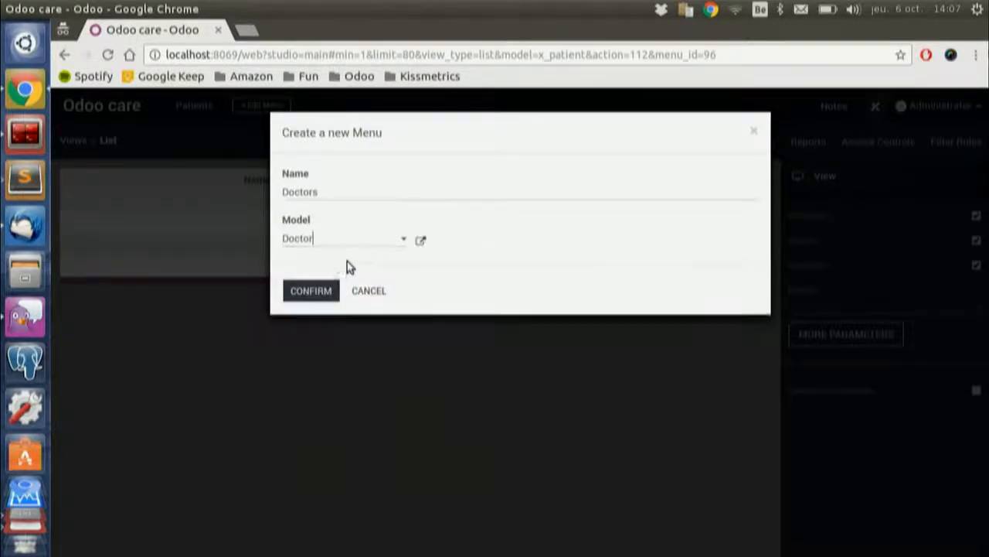
left_click(317, 288)
- Add a menu named "Appointments" with a new model "Appointment"
left_click(343, 270)
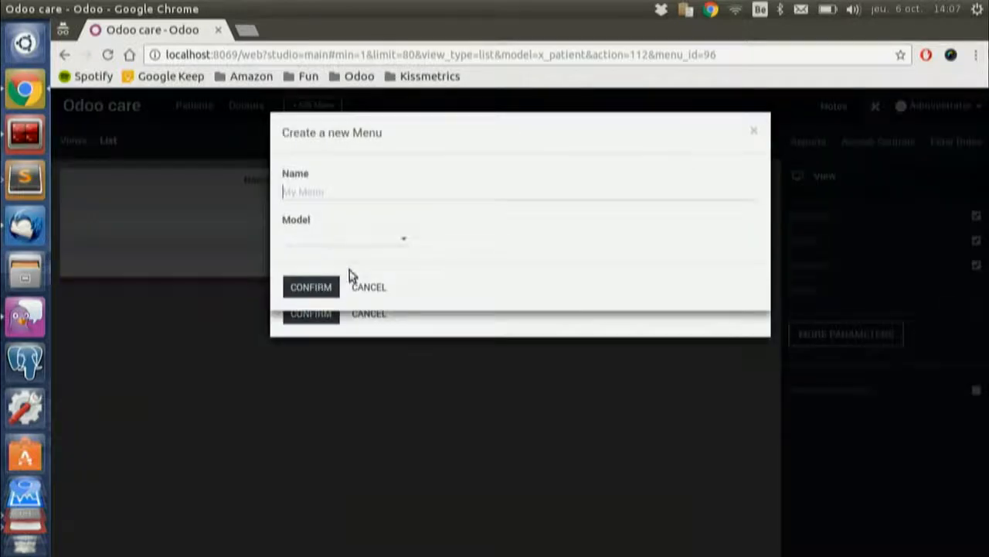
type("Appointments")
key("Tab")
type("Appoint")
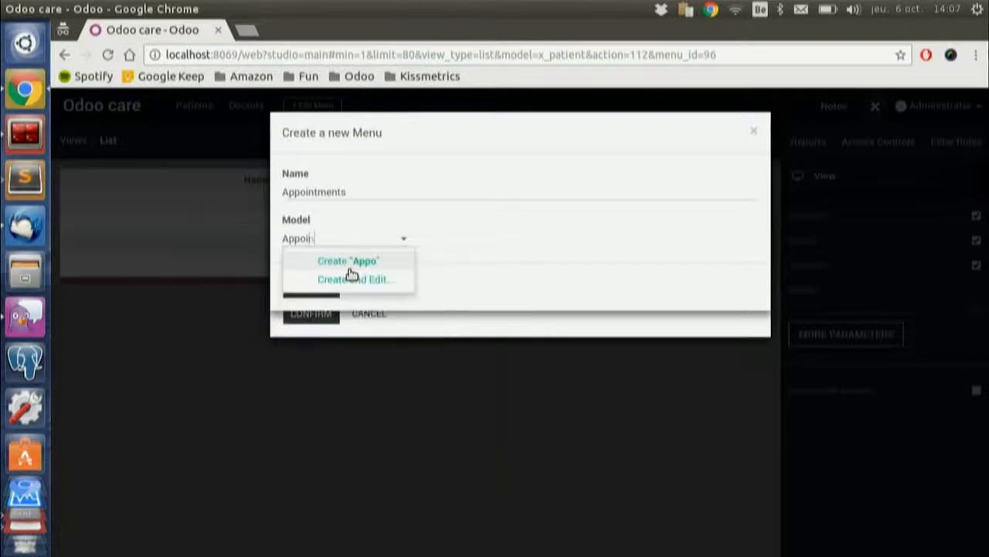
type("ment")
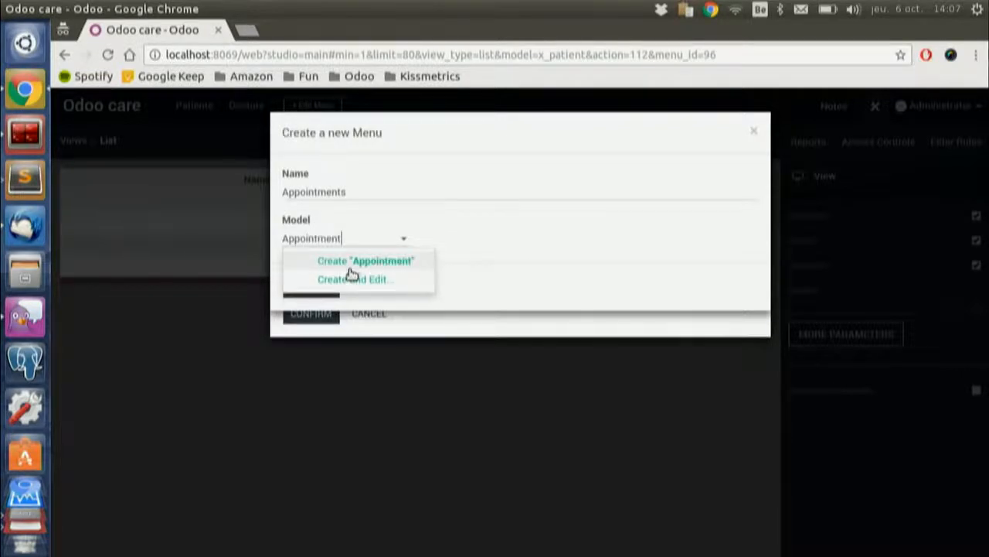
left_click(356, 262)
left_click(328, 292)
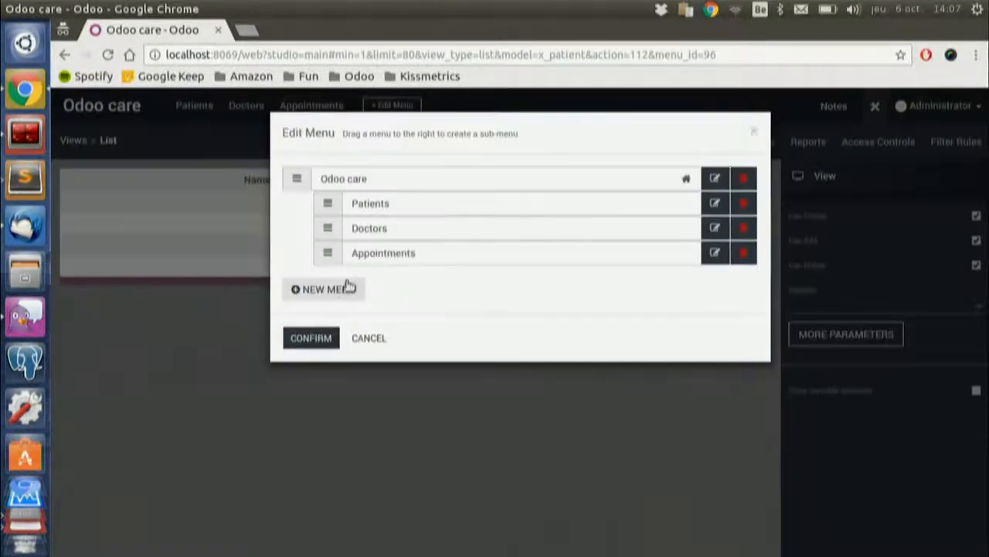
- Add a menu named "Confugration" without assigning a model
left_click(347, 285)
type("Configration")
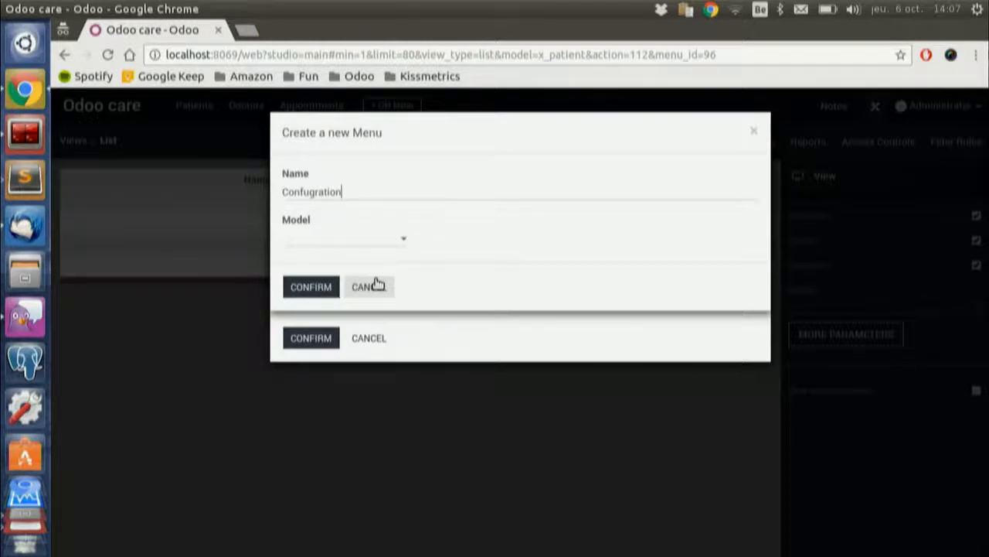
left_click(328, 287)
- Add a menu named "Services" with a new model "Service" and nest it under Confugration
left_click(332, 313)
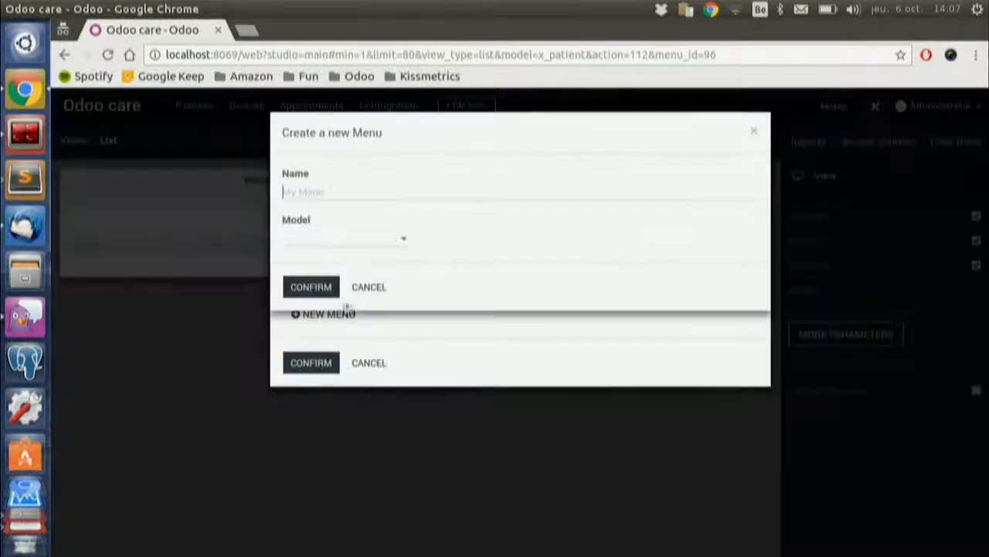
type("ServiceService")
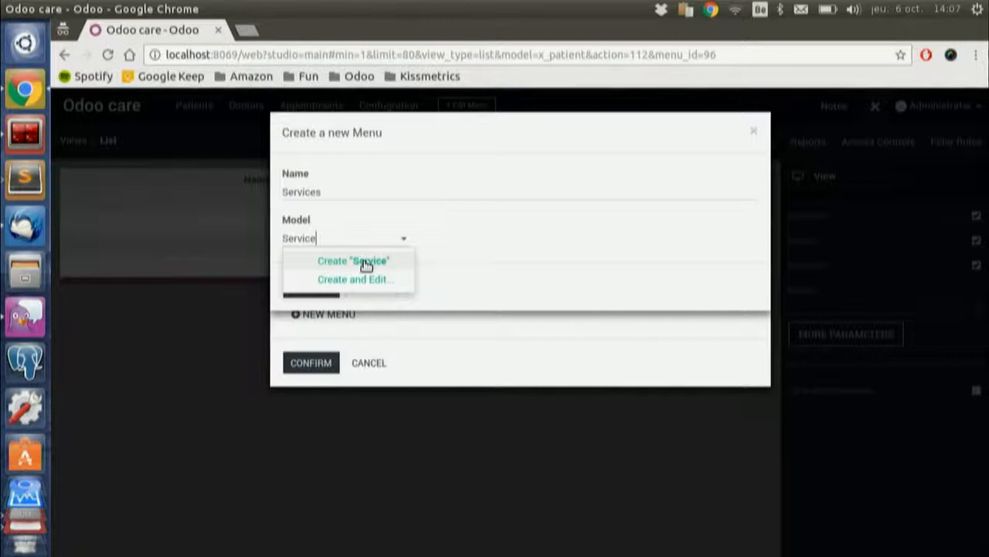
left_click(369, 261)
left_click(329, 291)
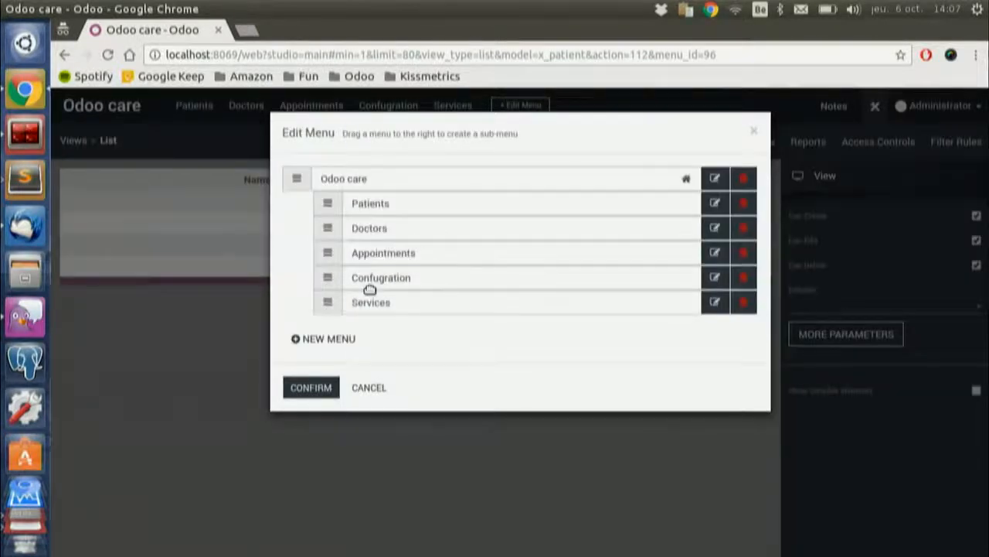
left_click_drag(379, 312, 406, 311)
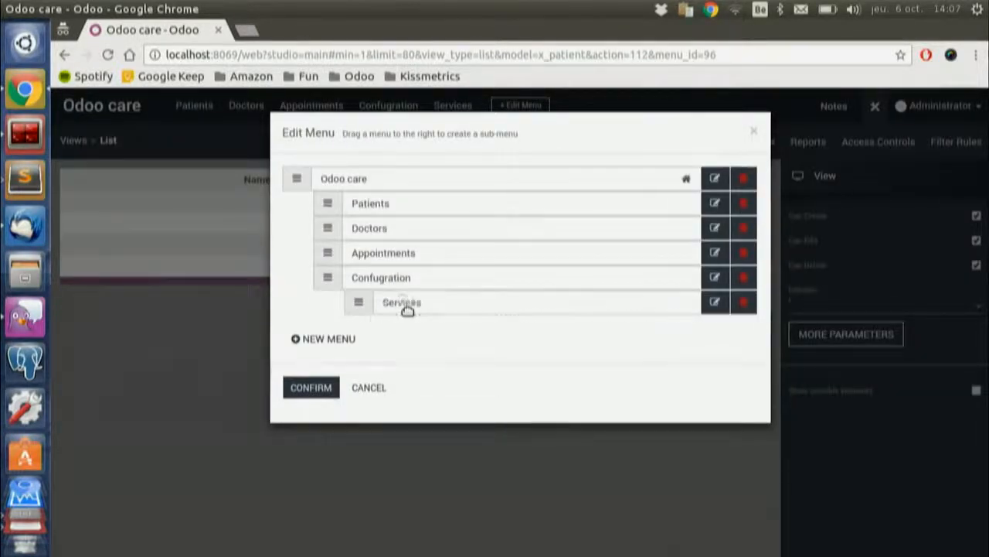
- Rename the Confugration menu to "Configuration", nest Services beneath it and confirm the menu structure
left_click(715, 277)
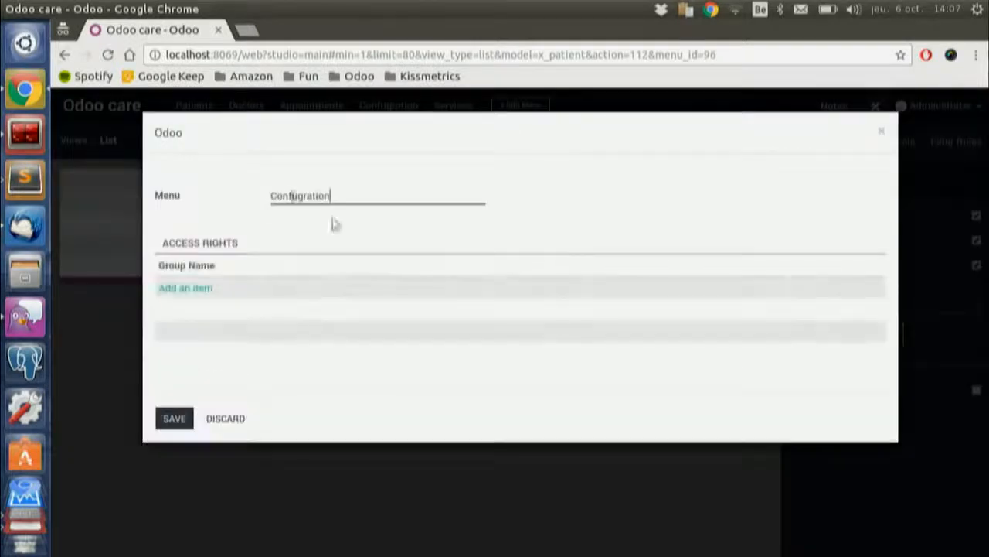
left_click(289, 196)
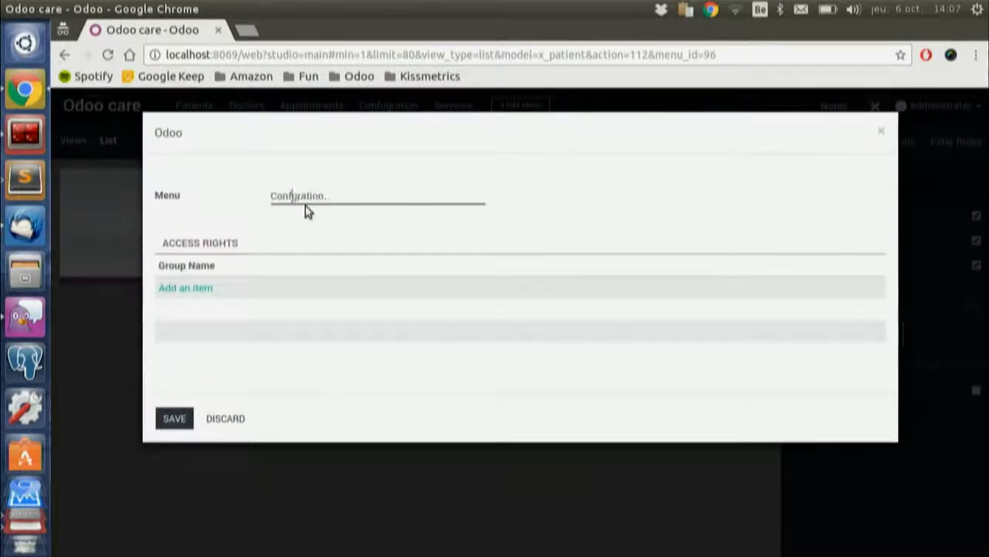
type("i")
mouse_move(289, 259)
type("u")
left_click(184, 416)
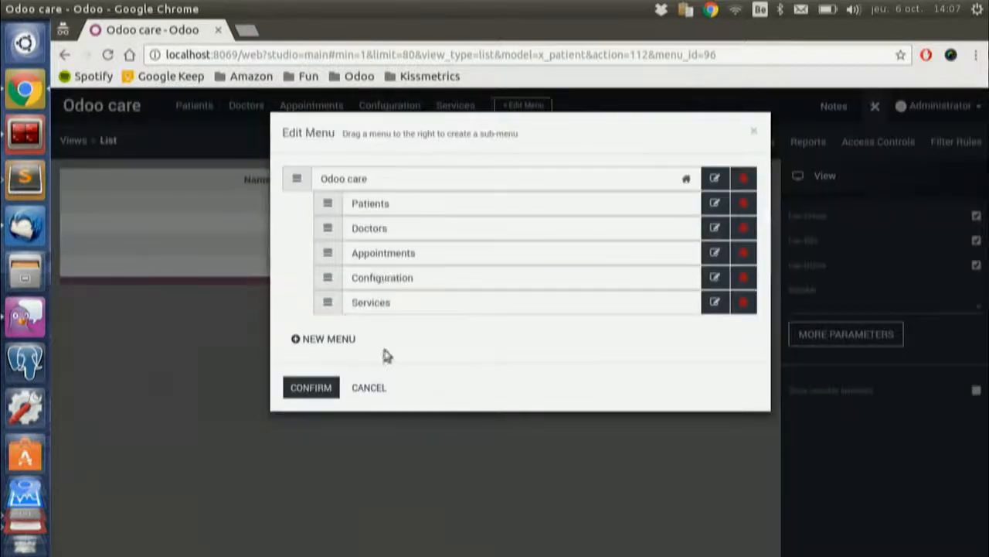
left_click_drag(370, 303, 415, 312)
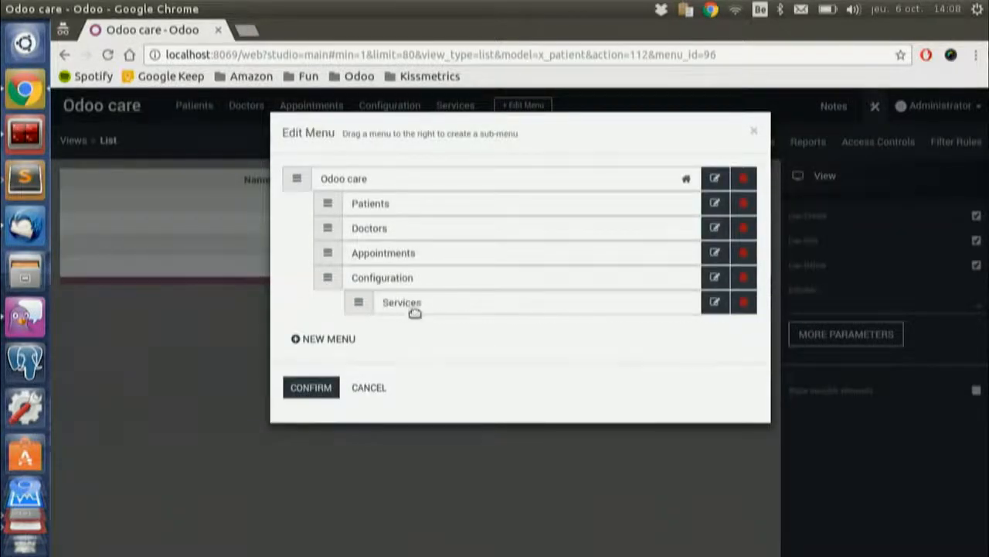
left_click(315, 388)
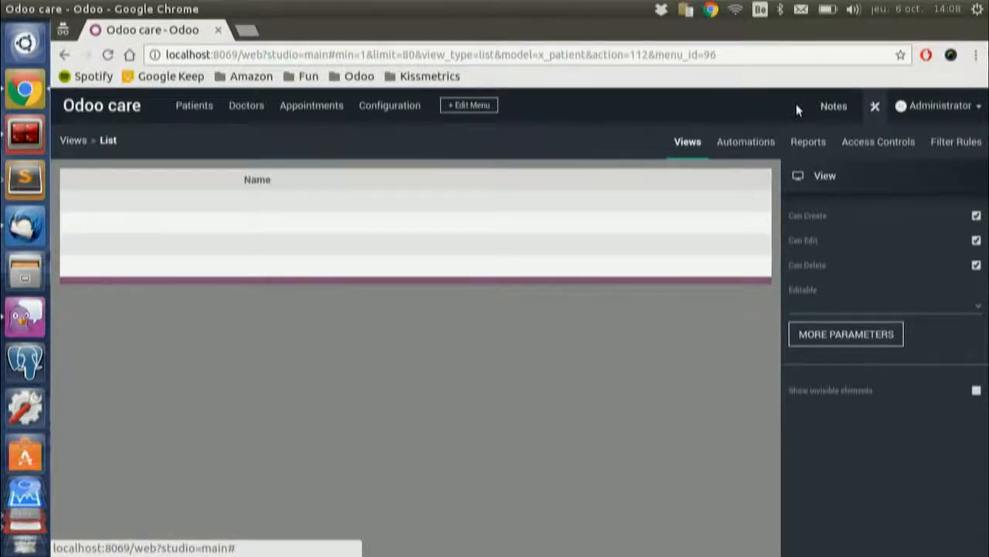
key("ctrl+alt+Down")
key("Right")
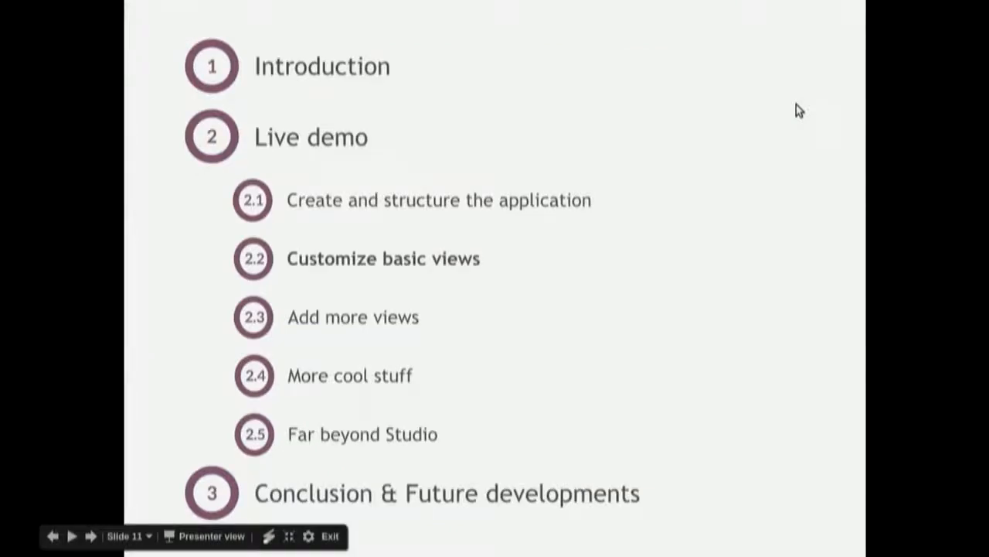
key("Right")
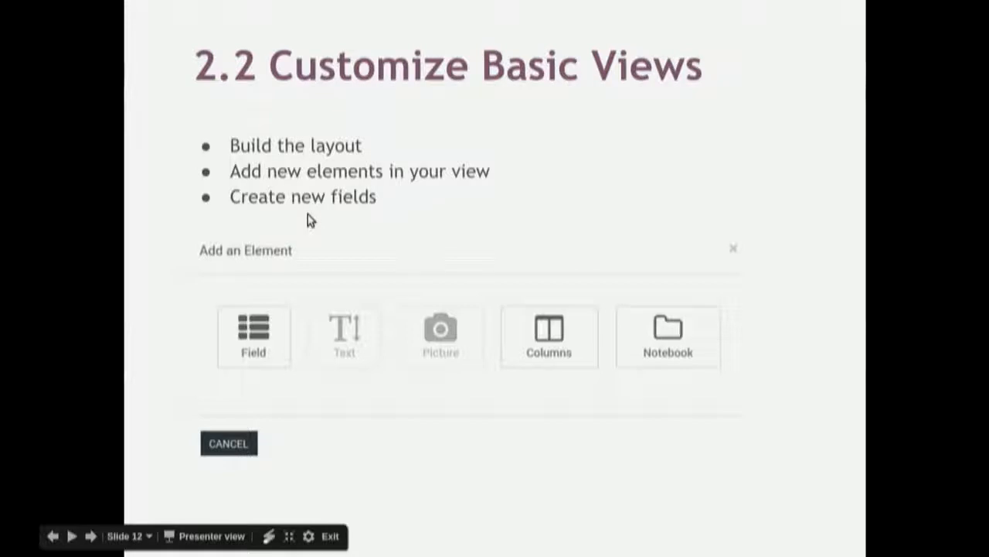
key("Right")
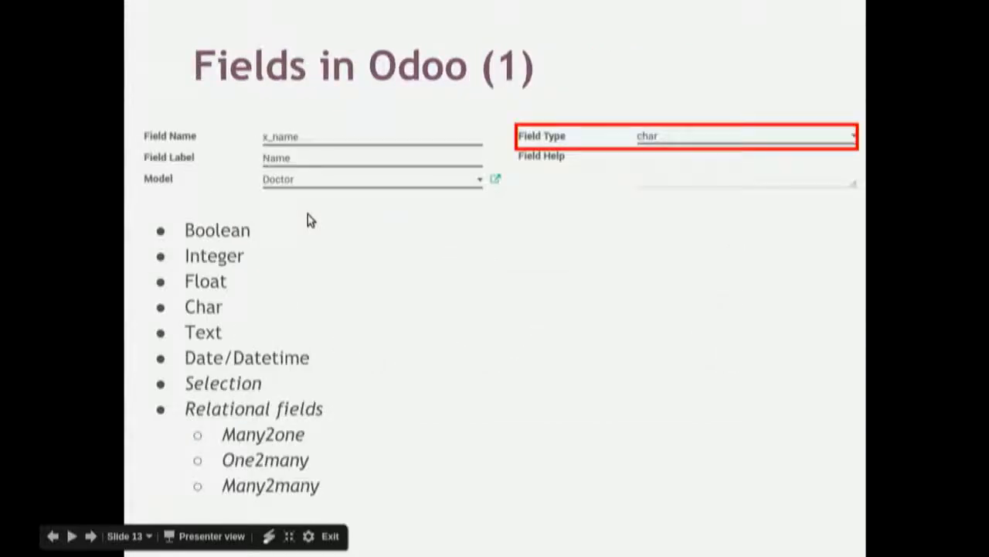
key("ctrl+alt+Left")
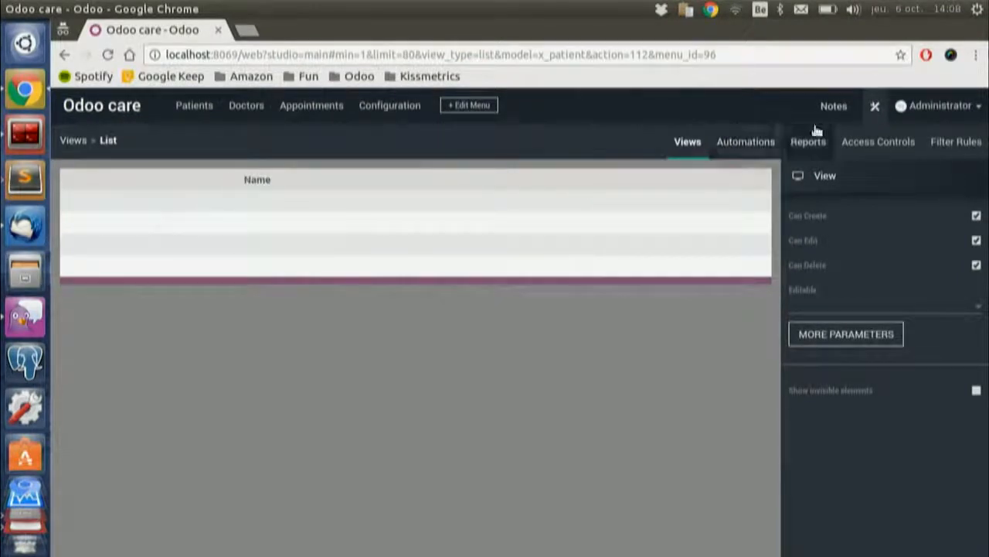
- Leave Studio, start a new record under Configuration > Services and open its form view in Studio
left_click(874, 106)
left_click(418, 107)
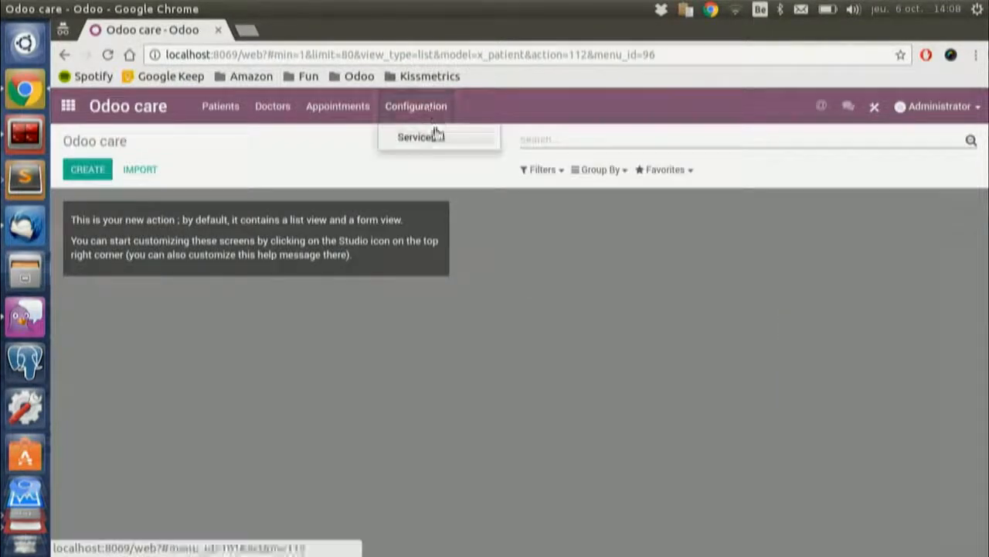
left_click(421, 137)
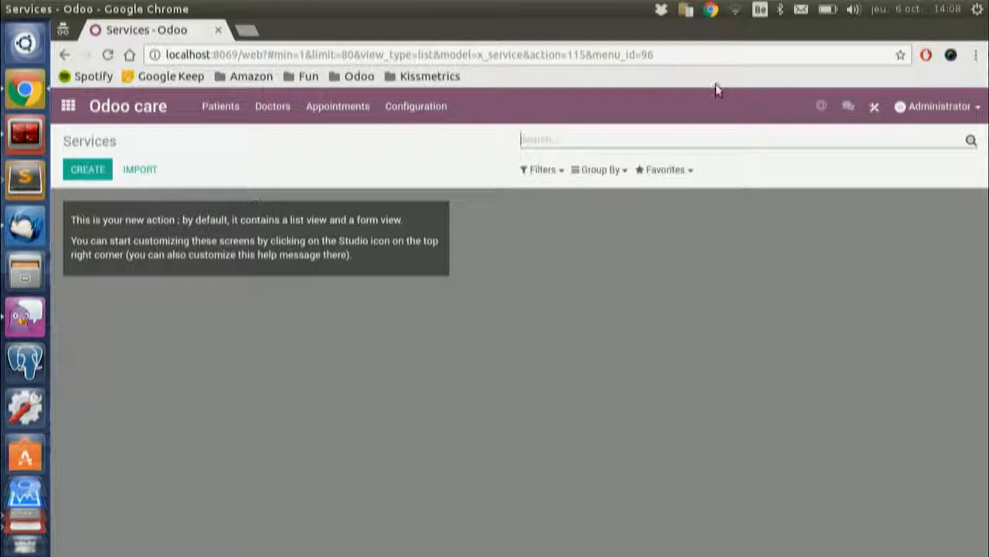
left_click(68, 171)
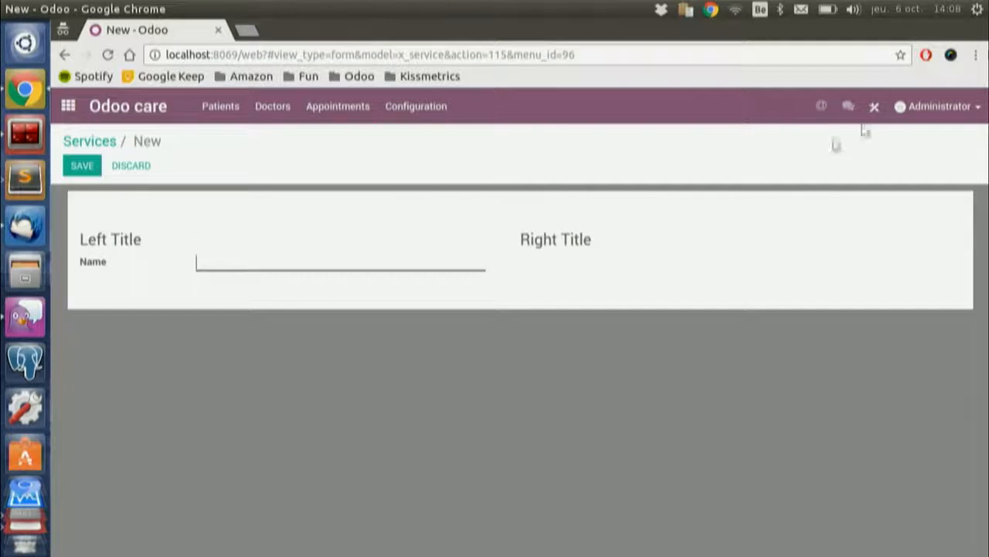
left_click(875, 105)
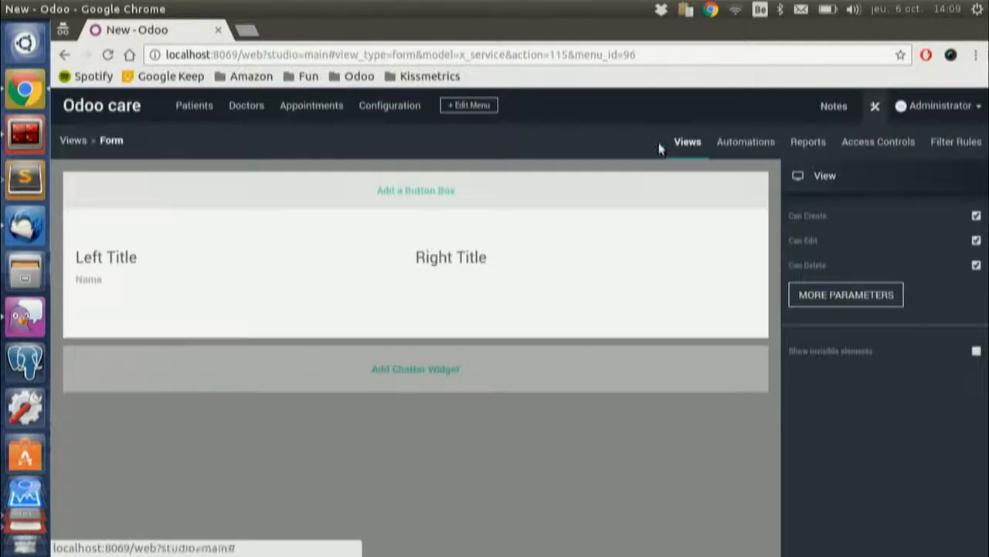
- Clear the "Left Title" and "Right Title" group labels on the Service form
left_click(155, 260)
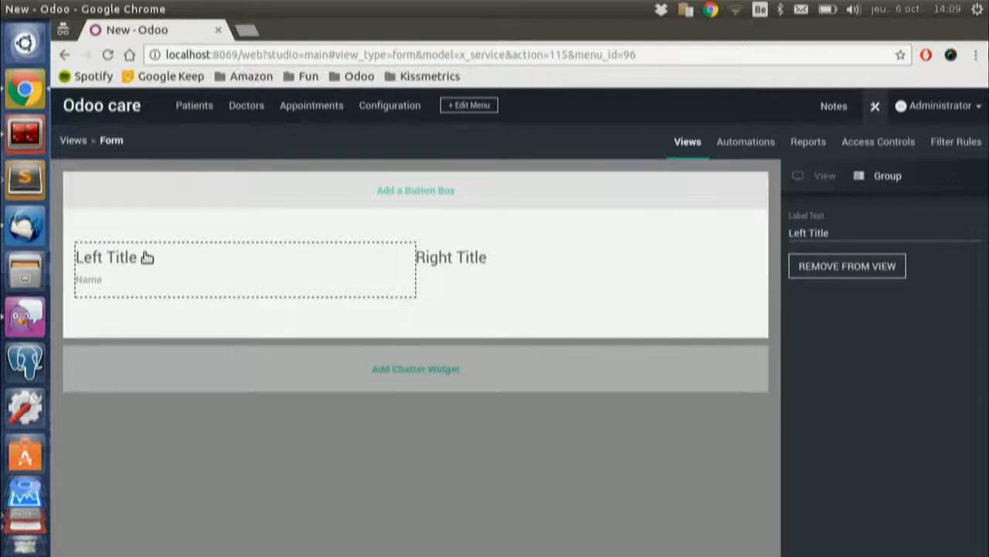
left_click(826, 232)
triple_click(826, 231)
key("BackSpace")
left_click(470, 256)
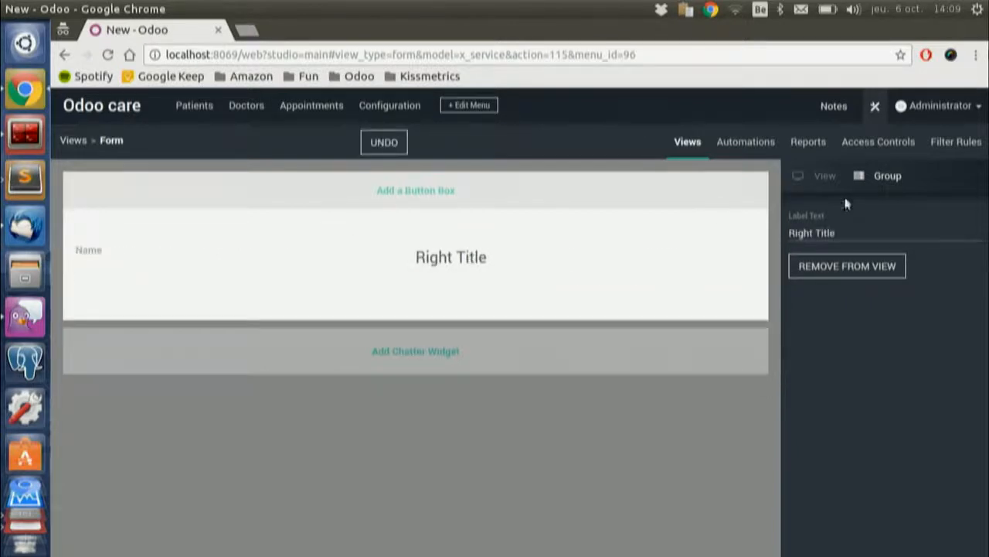
triple_click(838, 231)
key("BackSpace")
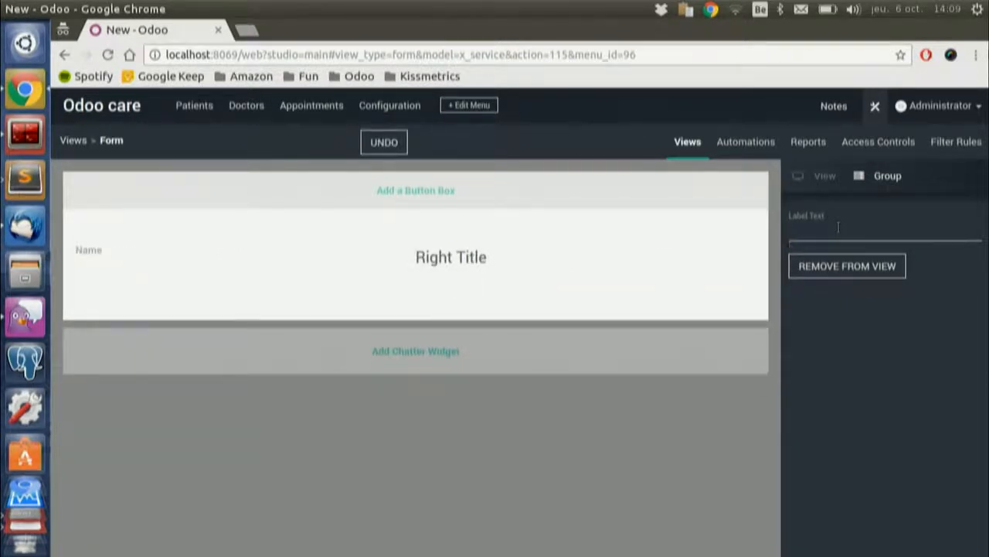
left_click(405, 426)
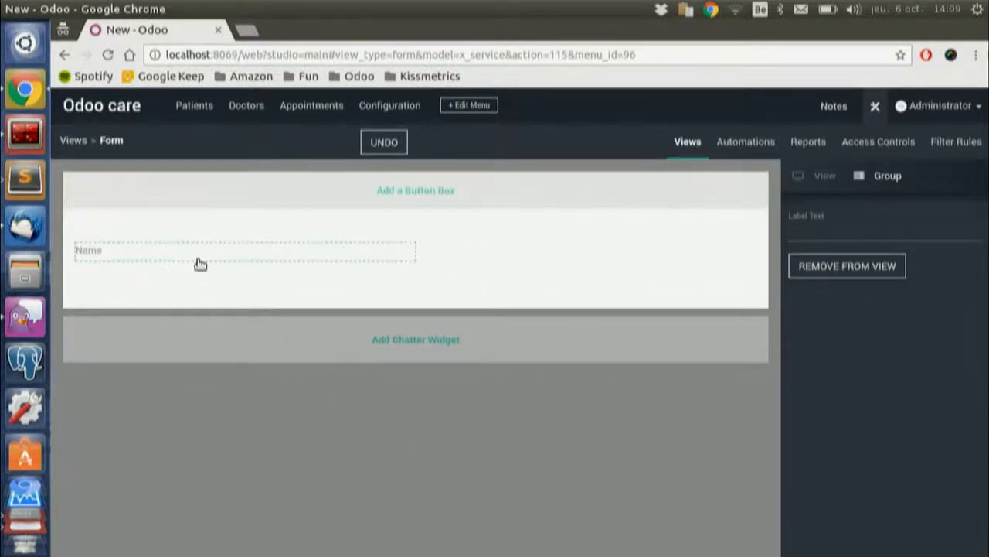
- Add a new integer field x_floor labelled "Floor" below Name on the Service form
left_click_drag(146, 265, 170, 268)
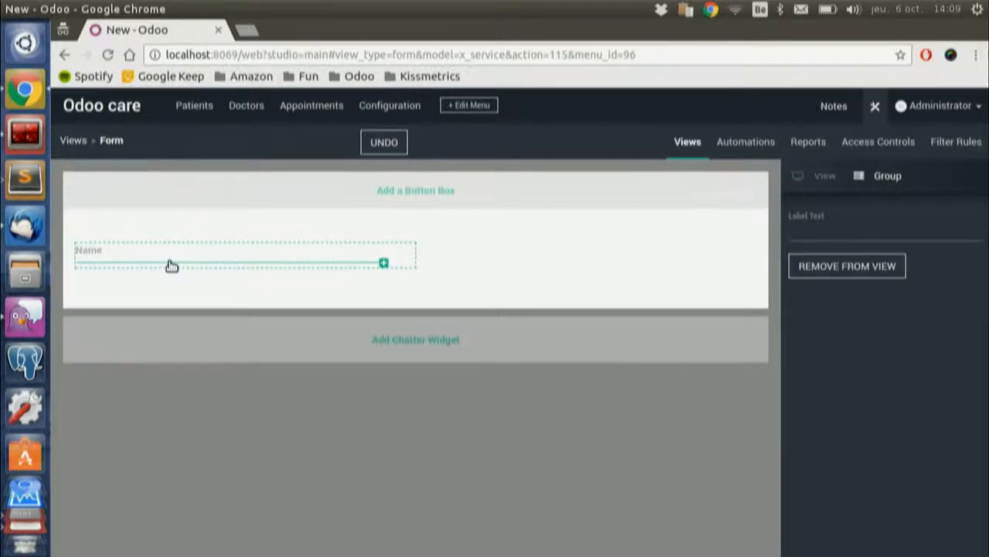
left_click(170, 264)
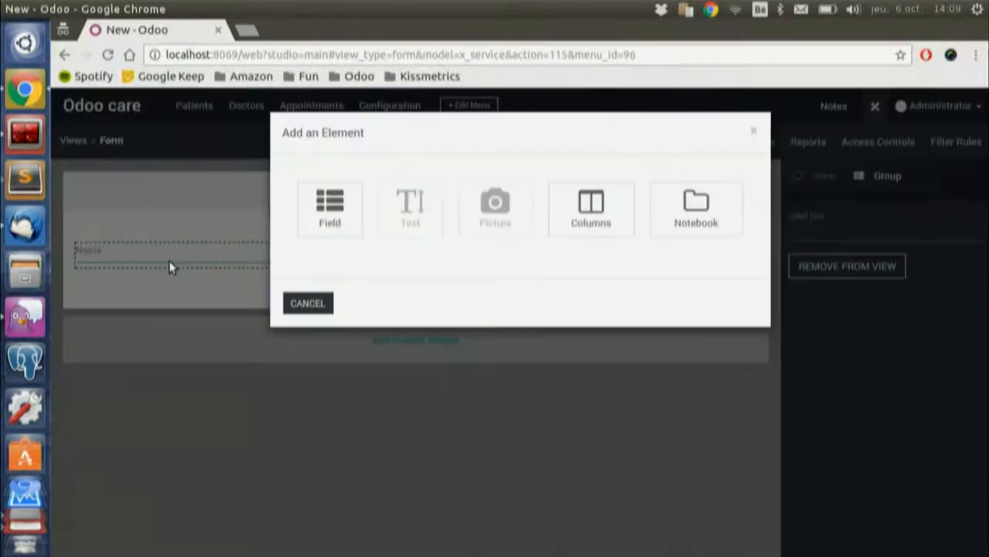
left_click(340, 208)
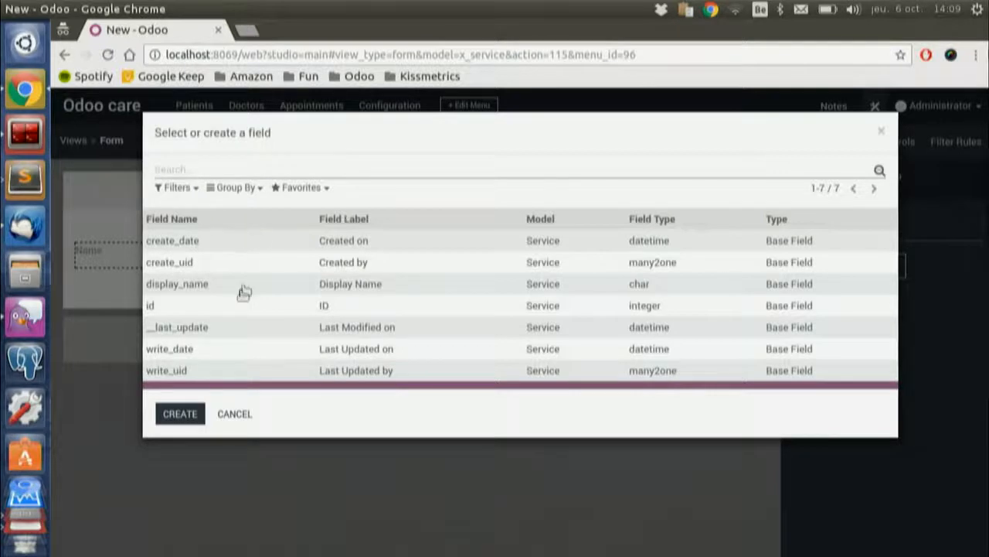
left_click(176, 414)
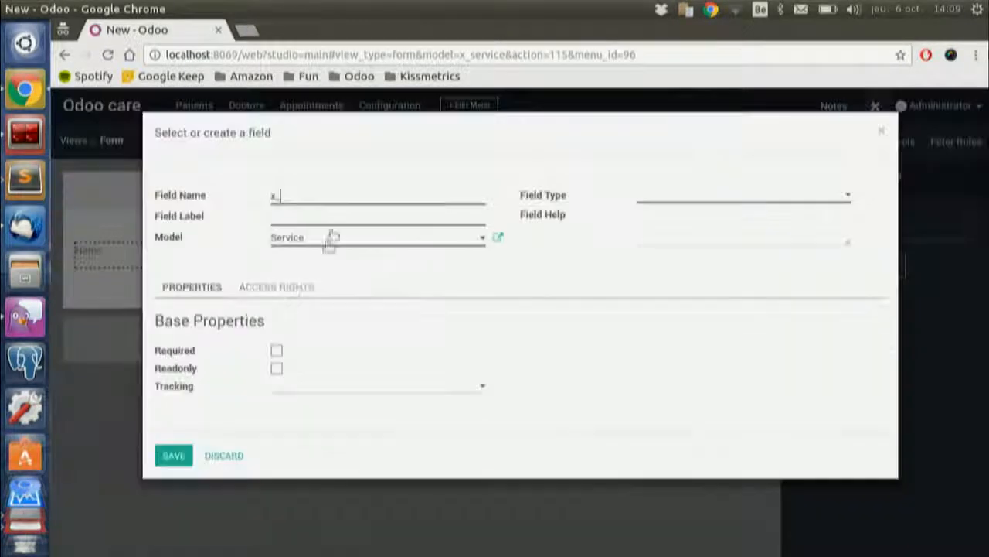
type("floor")
key("Tab")
type("Floor")
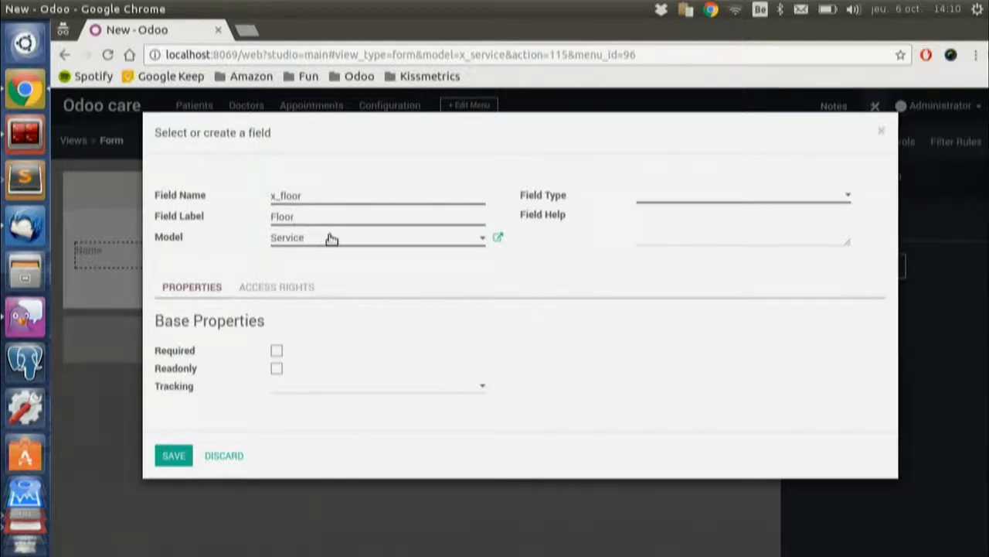
left_click(651, 197)
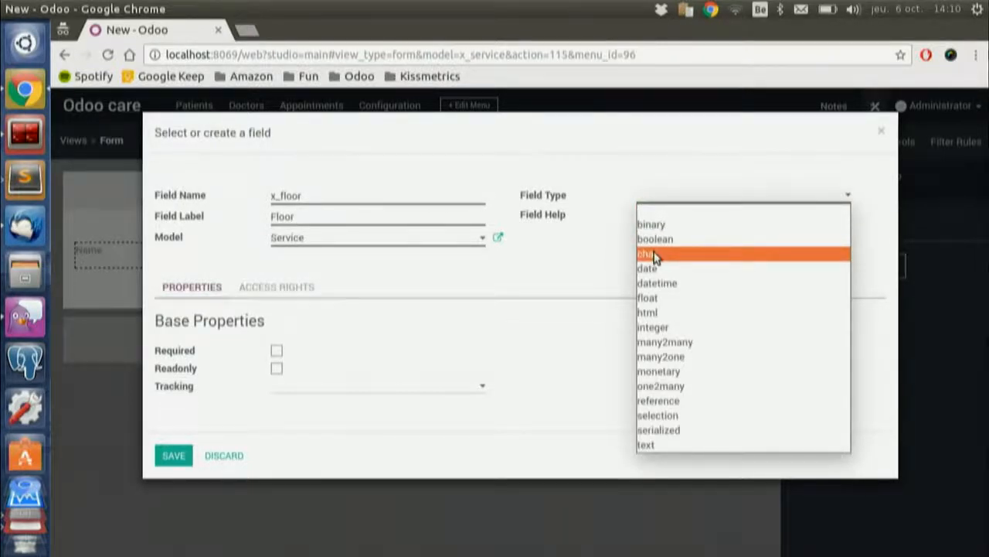
left_click(652, 329)
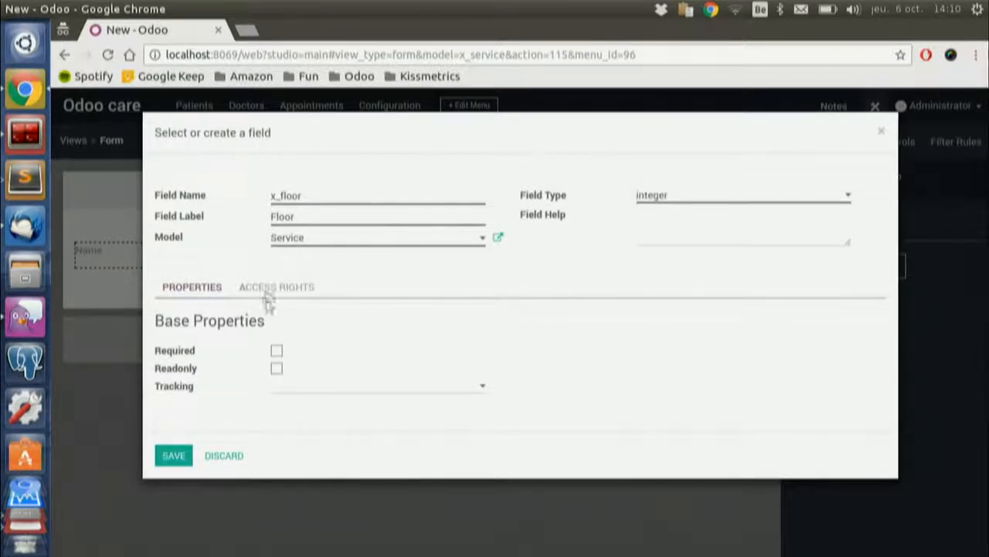
left_click(171, 455)
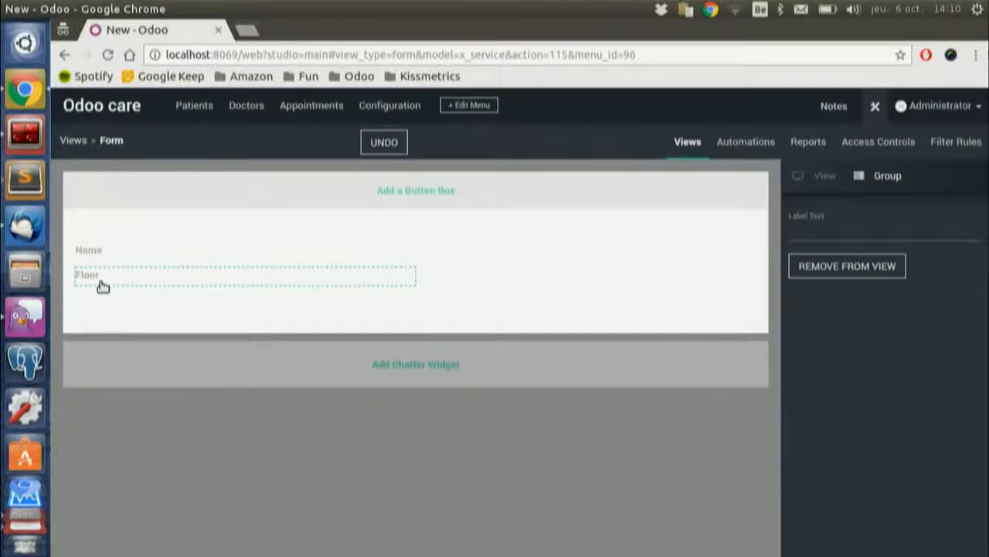
key("alt+Tab")
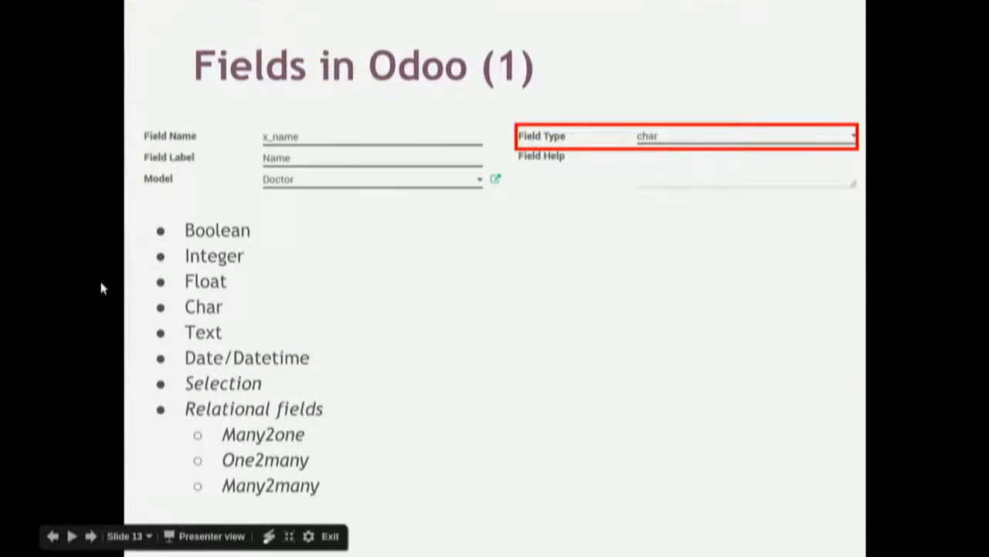
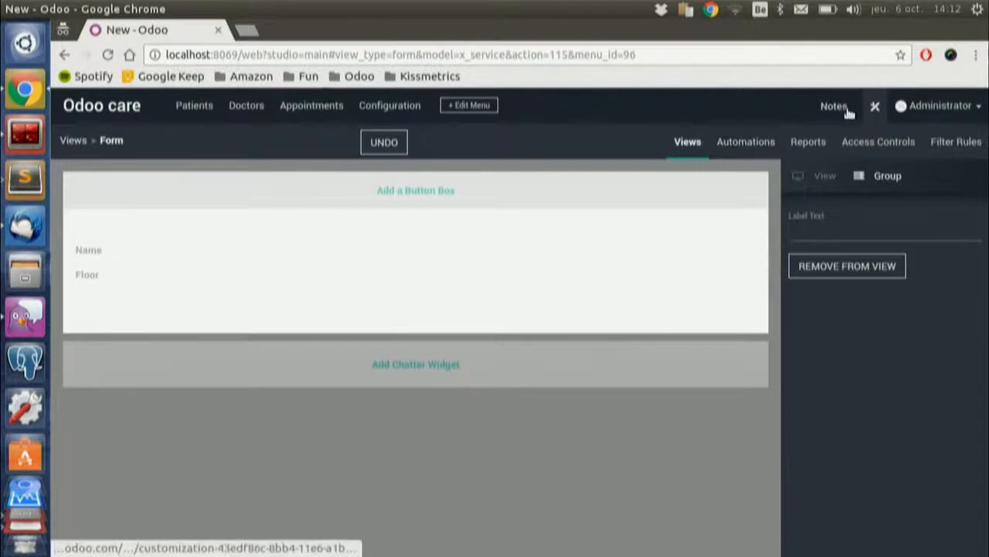
- Leave Studio and save a new service named "Emergency", keeping the default floor 0
left_click(875, 105)
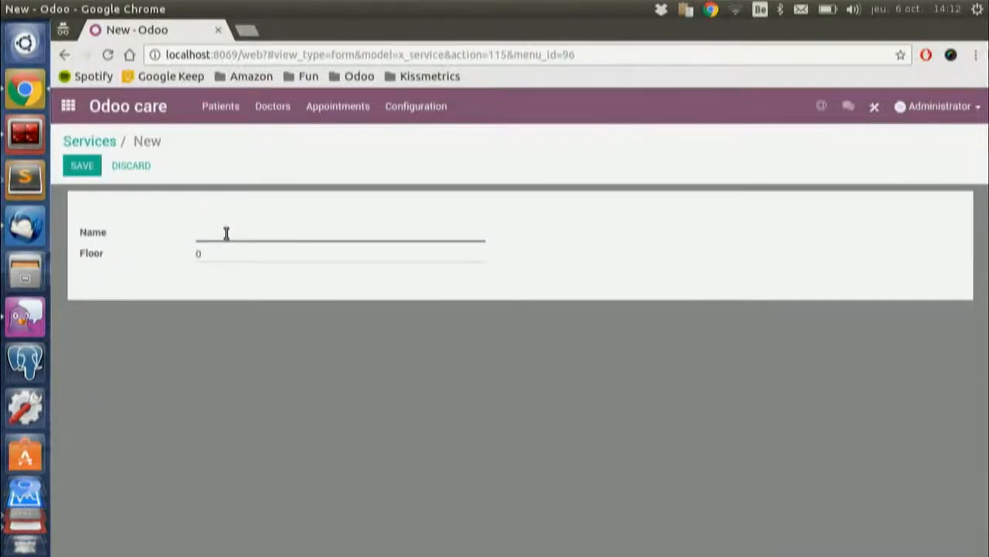
type("Em")
left_click(91, 165)
- Create and save another service named "Psychology" with floor 1
left_click(133, 170)
type("Pscy")
key("BackSpace")
key("BackSpace")
type("ychology")
key("Tab")
type("1")
left_click(82, 171)
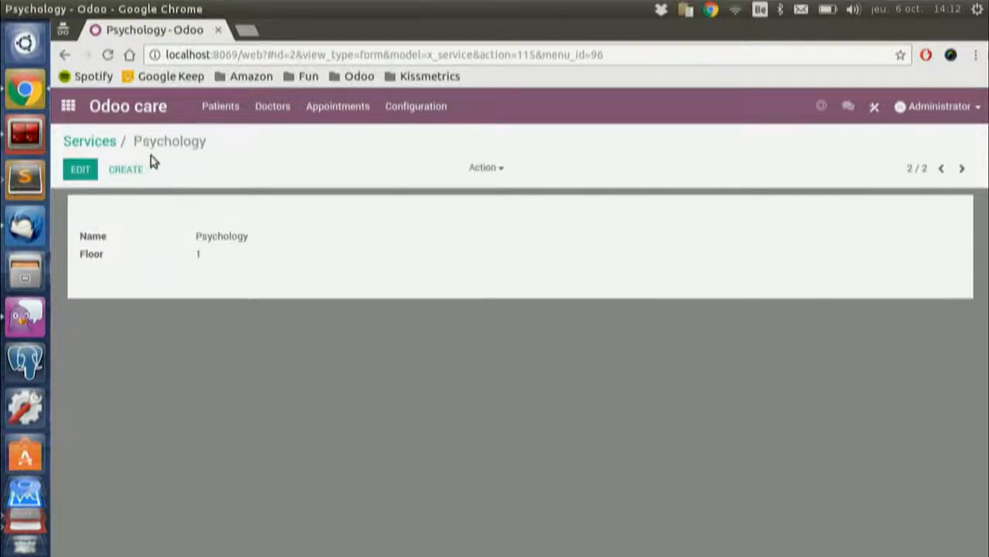
- Add the existing Floor field as a column after Name in the Services list view, then leave Studio
left_click(408, 108)
left_click(410, 137)
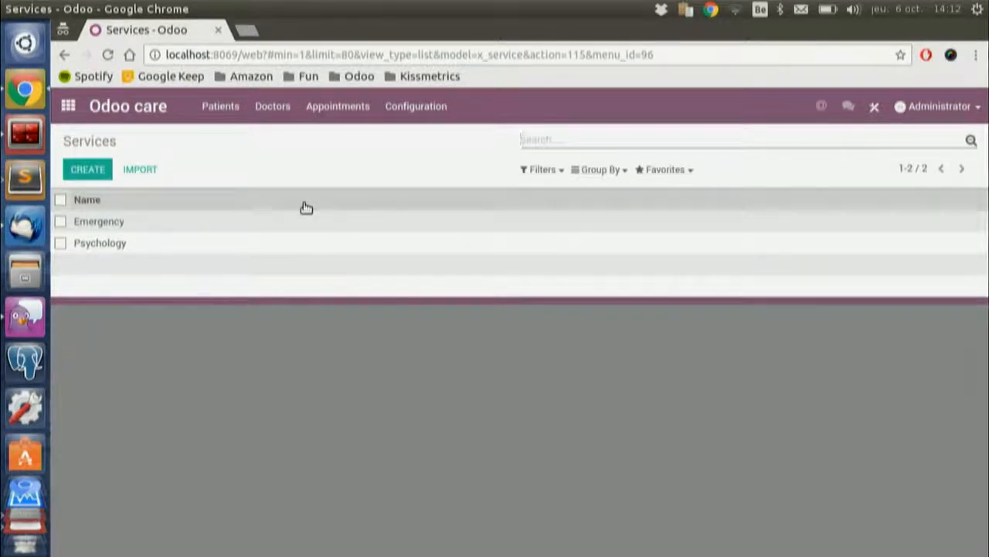
left_click(873, 108)
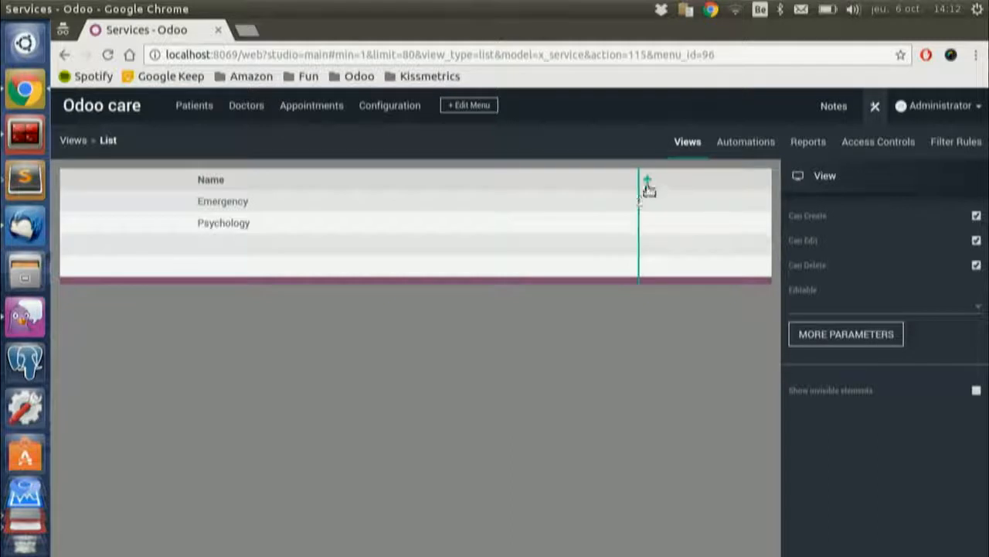
left_click(648, 187)
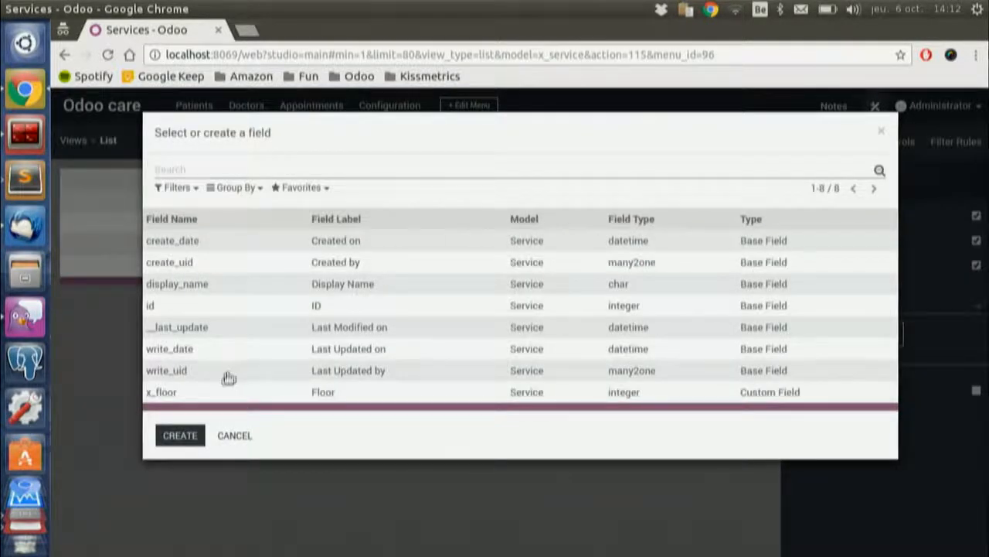
left_click(189, 395)
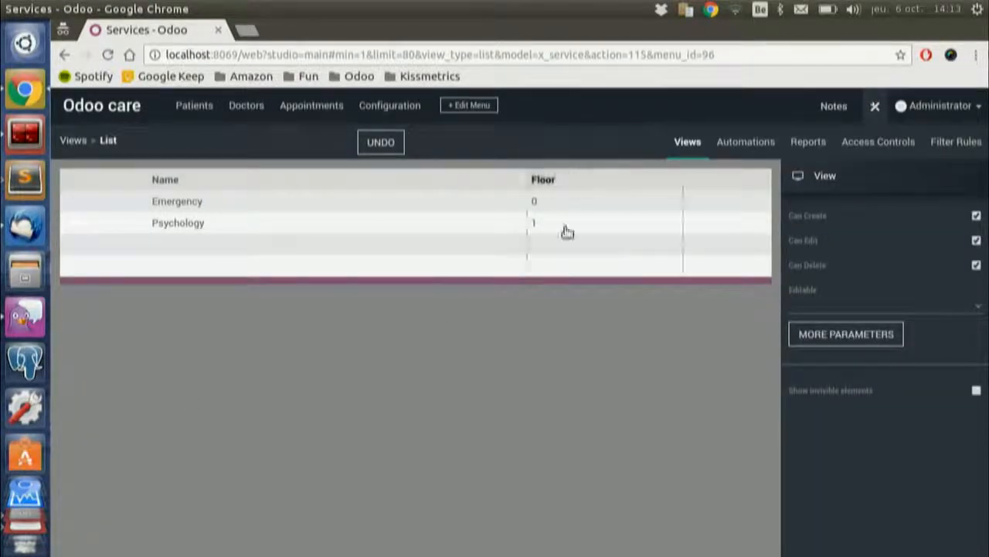
left_click(874, 108)
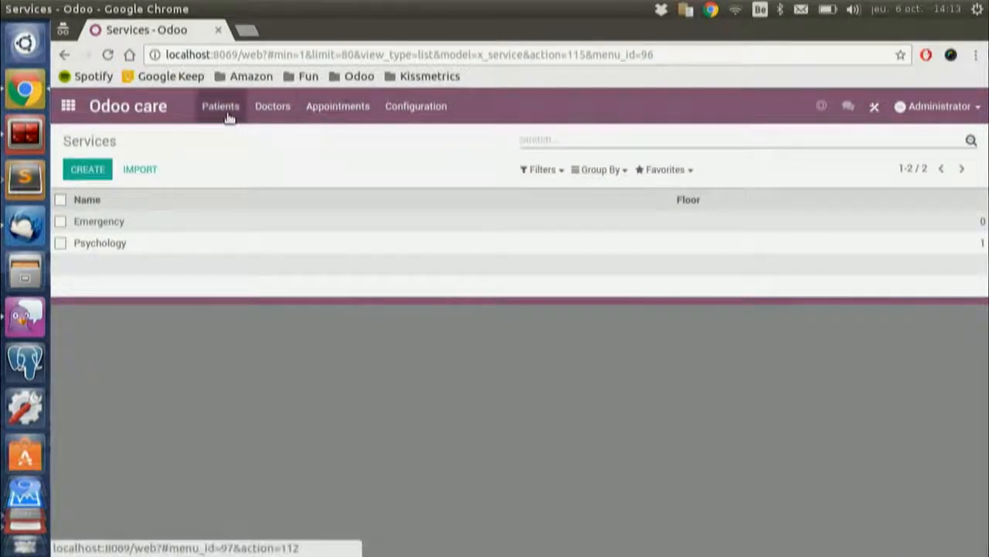
- Open a new Doctor form in Studio and clear the "Left Title" and "Right Title" group labels
left_click(262, 120)
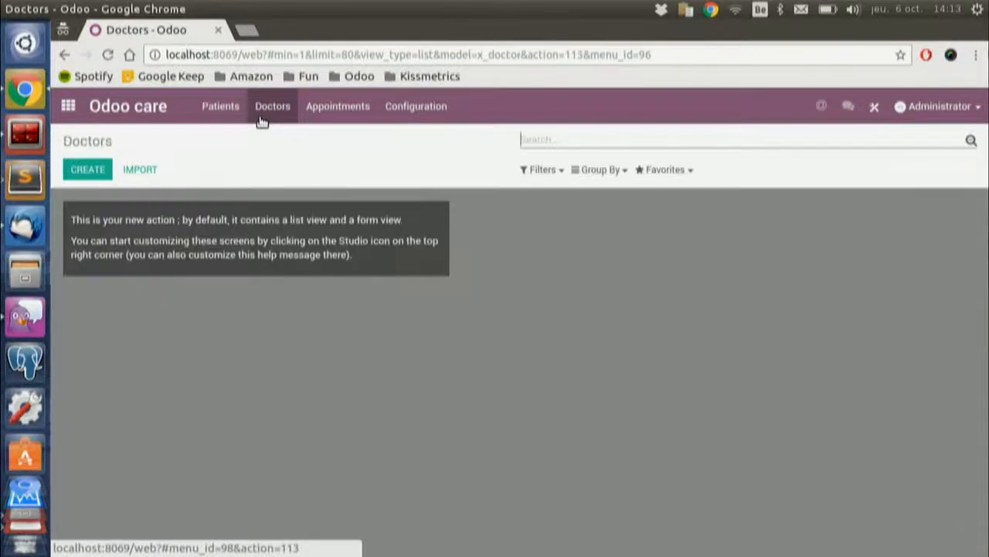
left_click(86, 168)
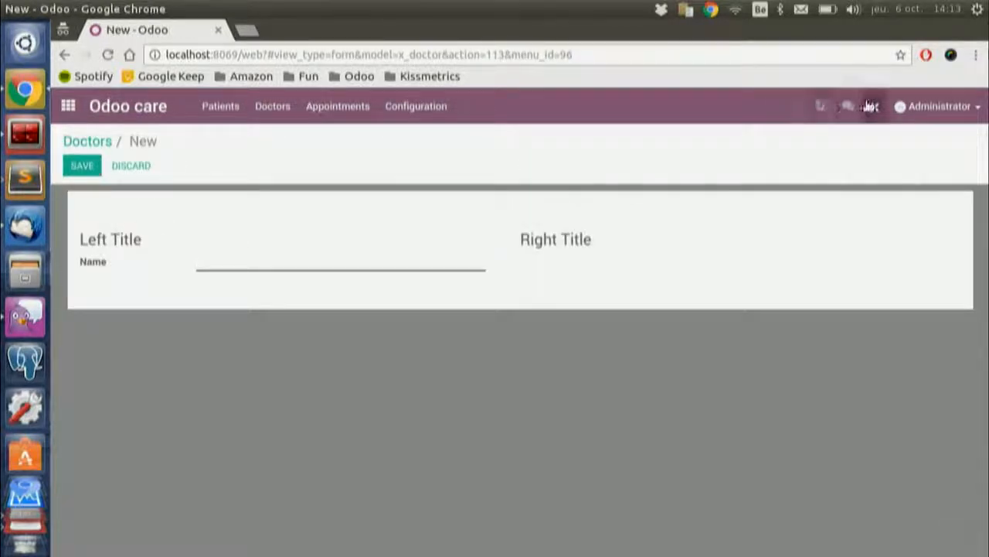
left_click(821, 106)
left_click(146, 260)
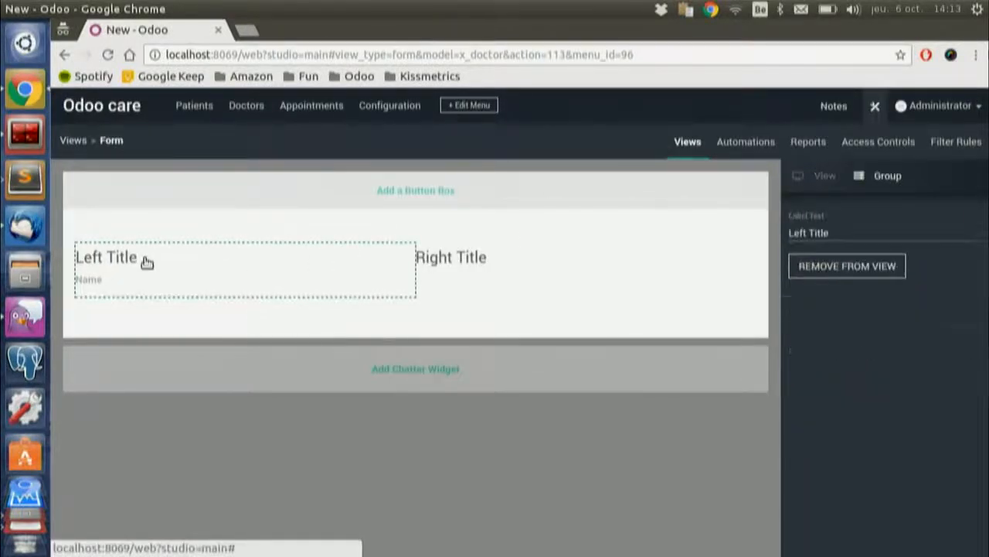
triple_click(795, 232)
key("BackSpace")
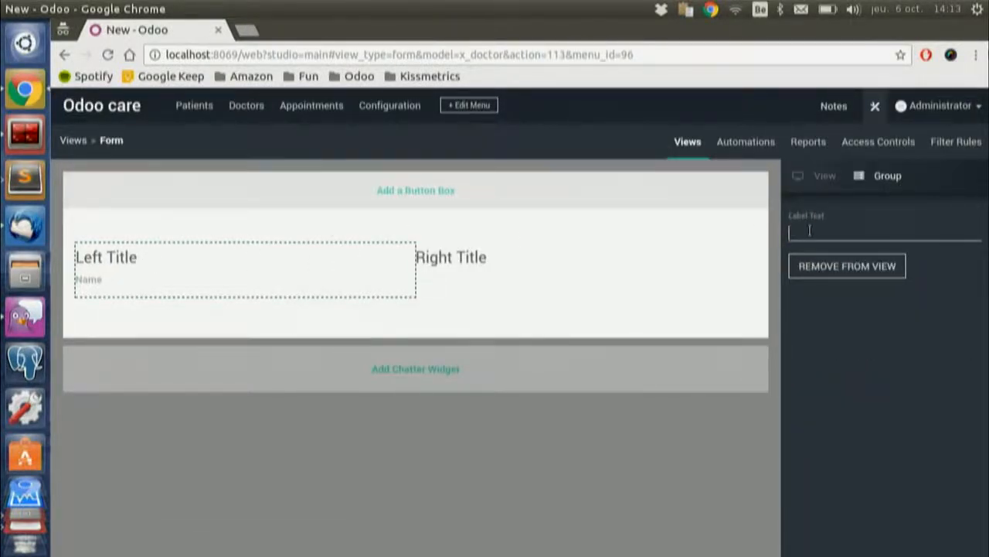
left_click(493, 272)
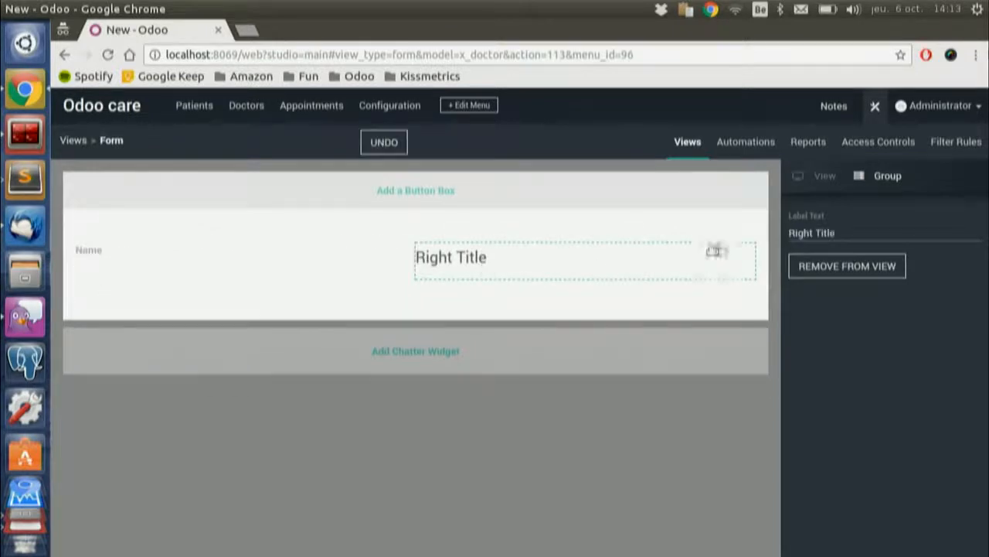
triple_click(794, 233)
key("BackSpace")
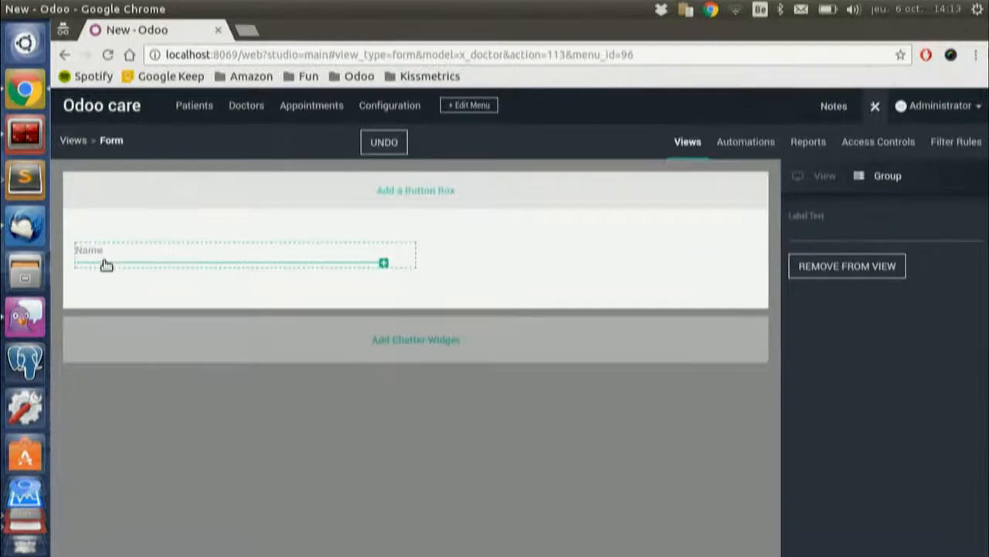
- Create a new field below Name on the Doctor form, named x_service_id and labelled "Service"
left_click(220, 265)
left_click(351, 191)
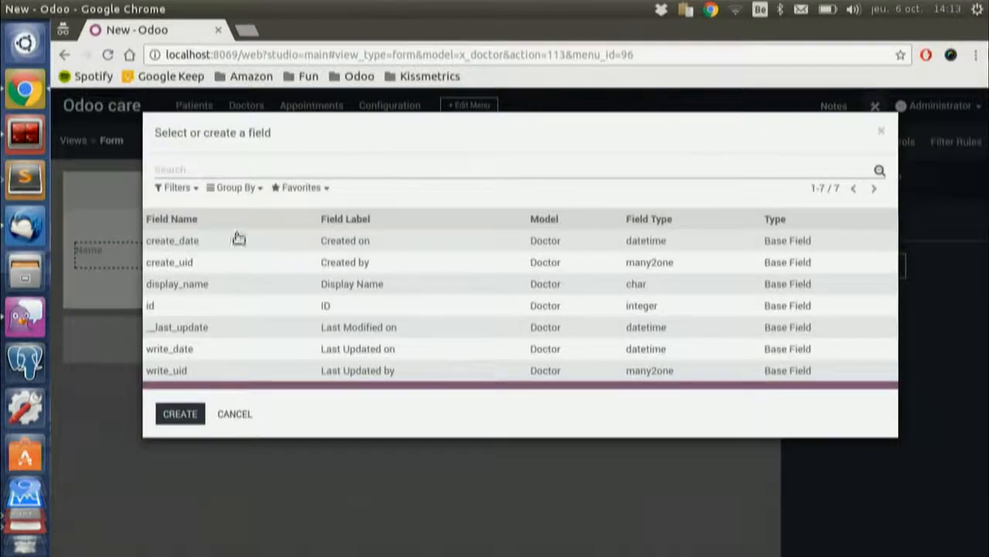
left_click(185, 410)
type("serii")
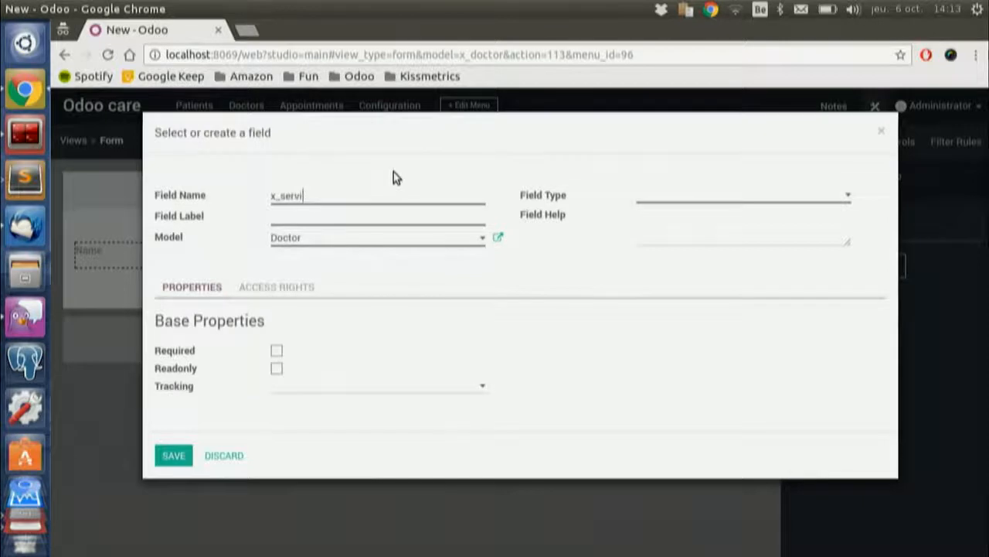
type("ce_id")
key("Tab")
type("Service")
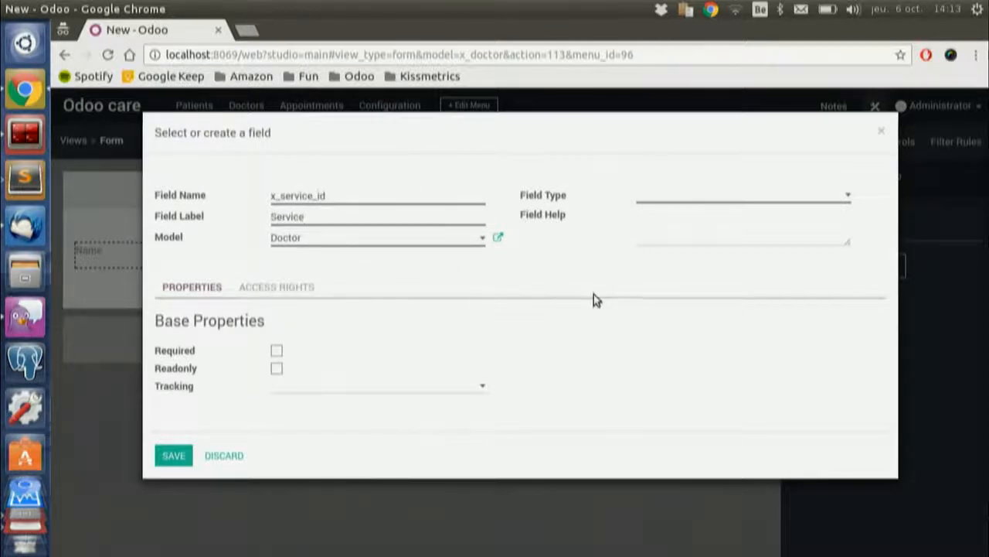
- Set the Service field's type to many2one with object relation x_service, and save the field
left_click(687, 203)
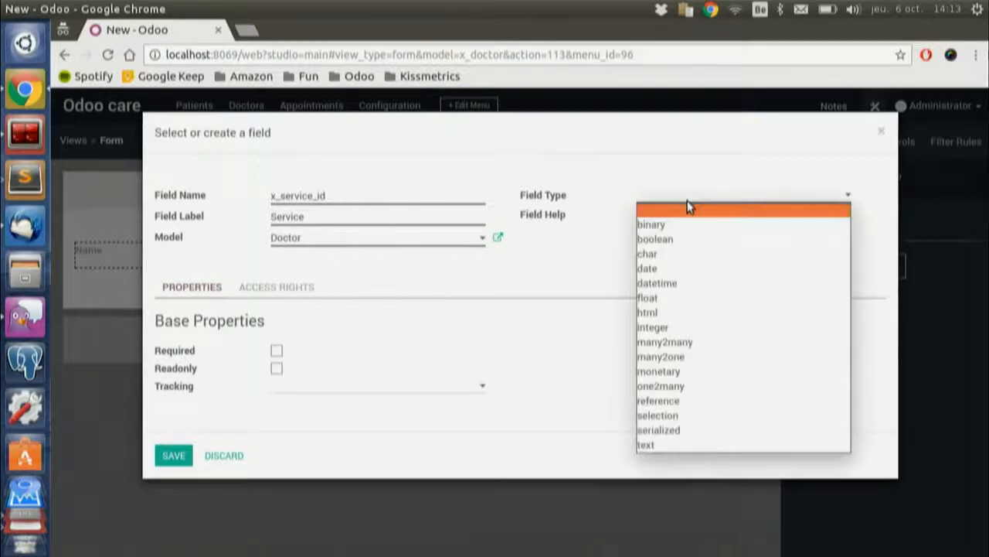
left_click(689, 356)
left_click(649, 352)
type("x_")
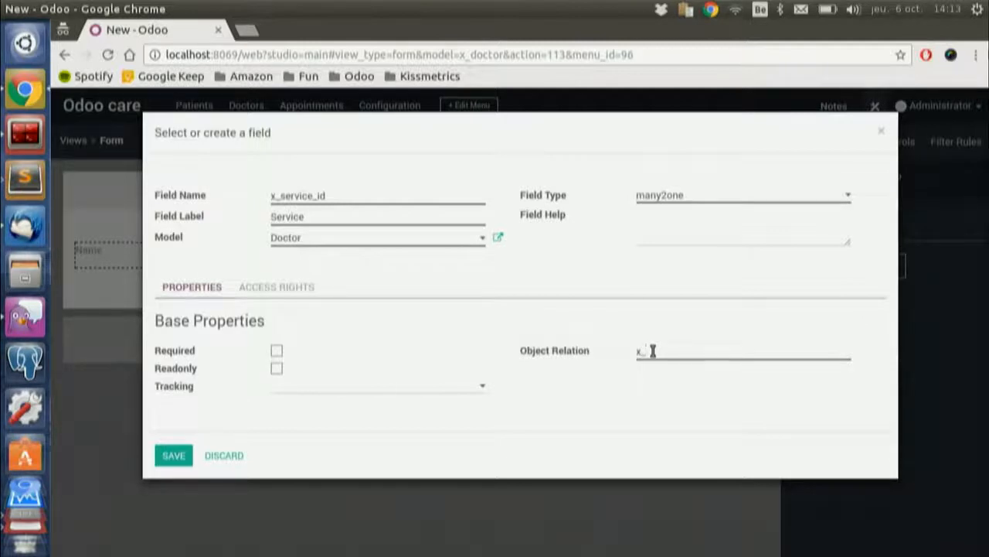
type("service")
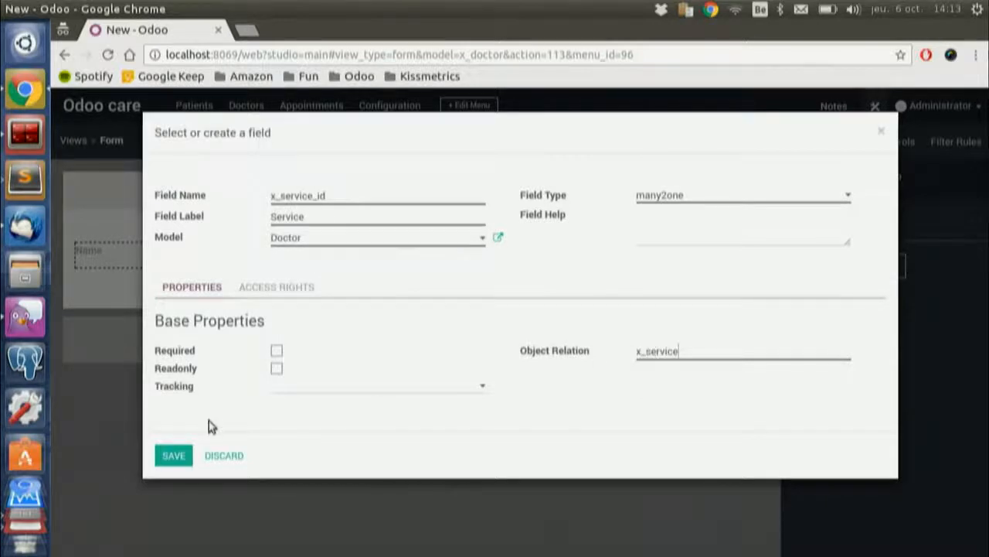
left_click(175, 456)
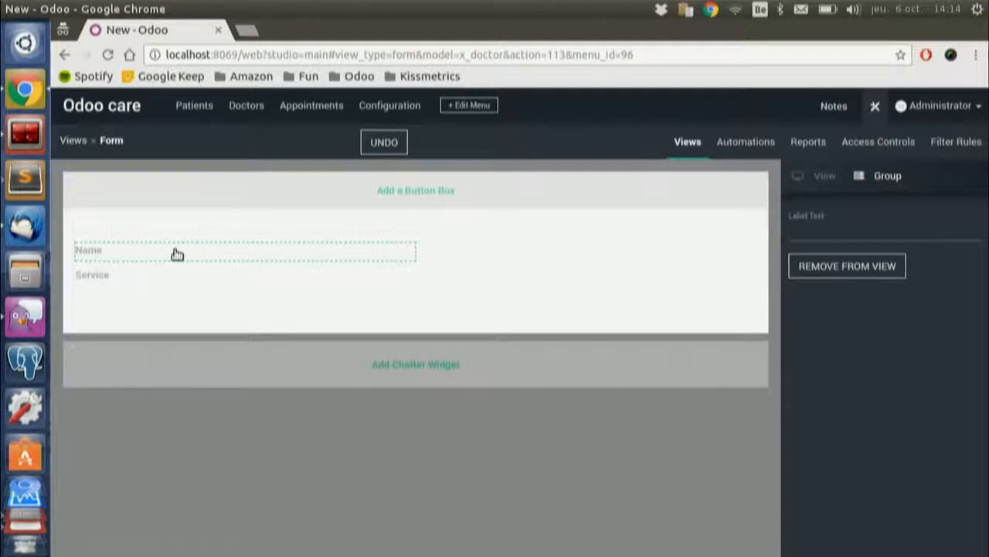
- Change the Name field's label on the Doctor form to "Doctor Name"
left_click(97, 253)
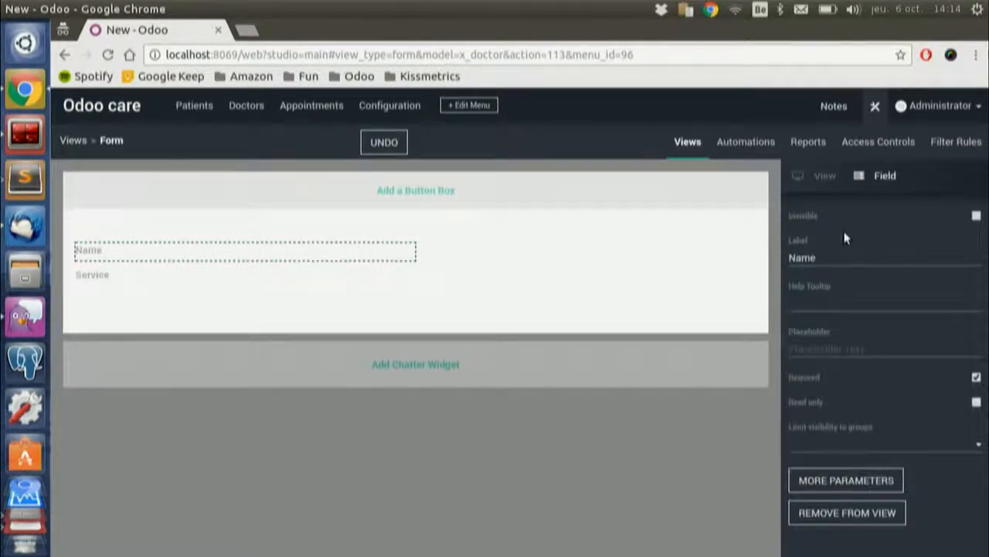
left_click(790, 258)
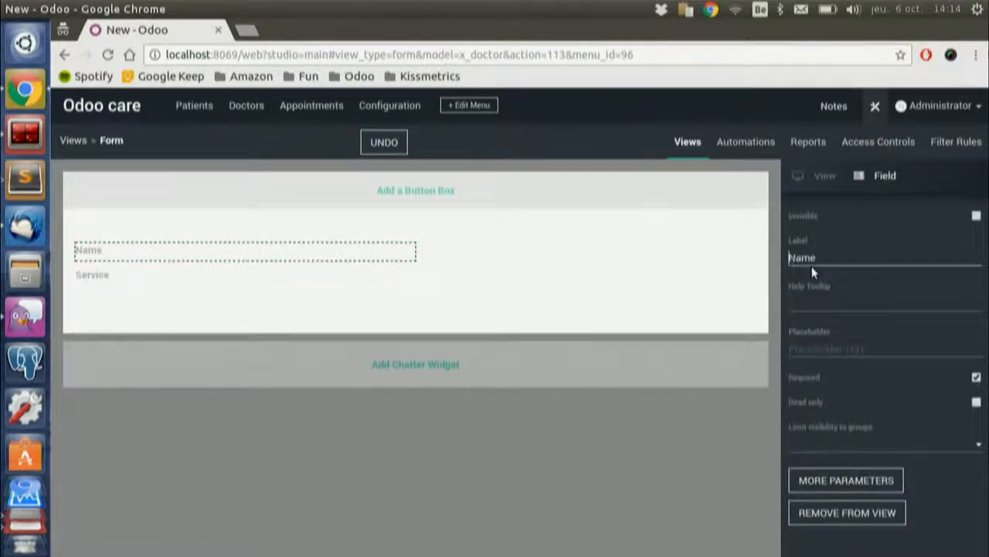
type("Doctor")
left_click(687, 253)
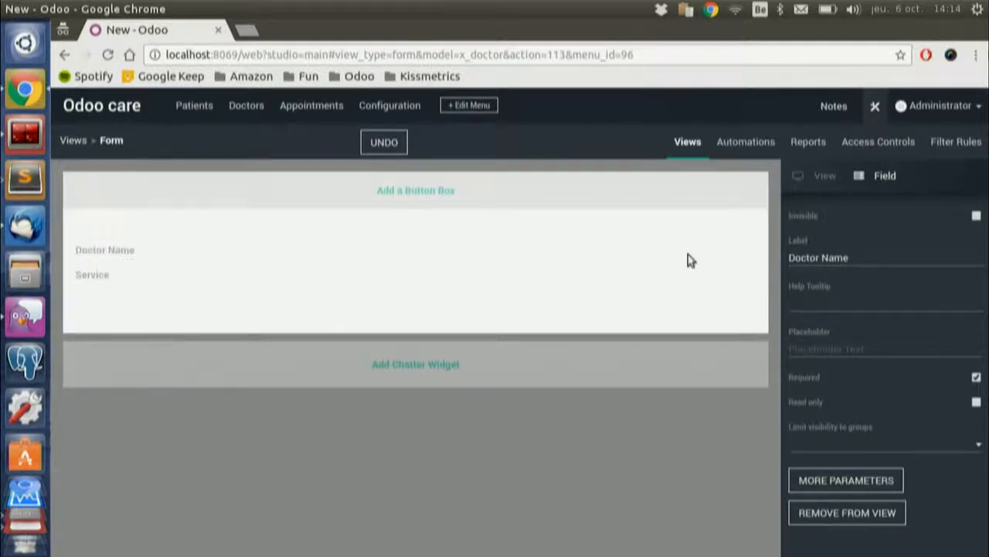
- Leave Studio and save a new doctor named "Doctor 1" with the Emergency service
left_click(878, 106)
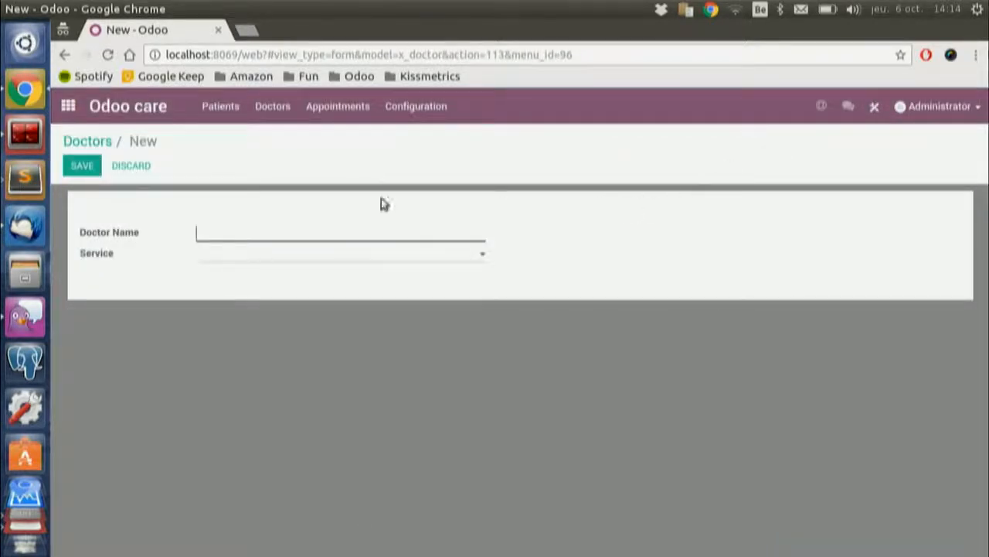
type("Doctor 1")
left_click(249, 254)
left_click(250, 277)
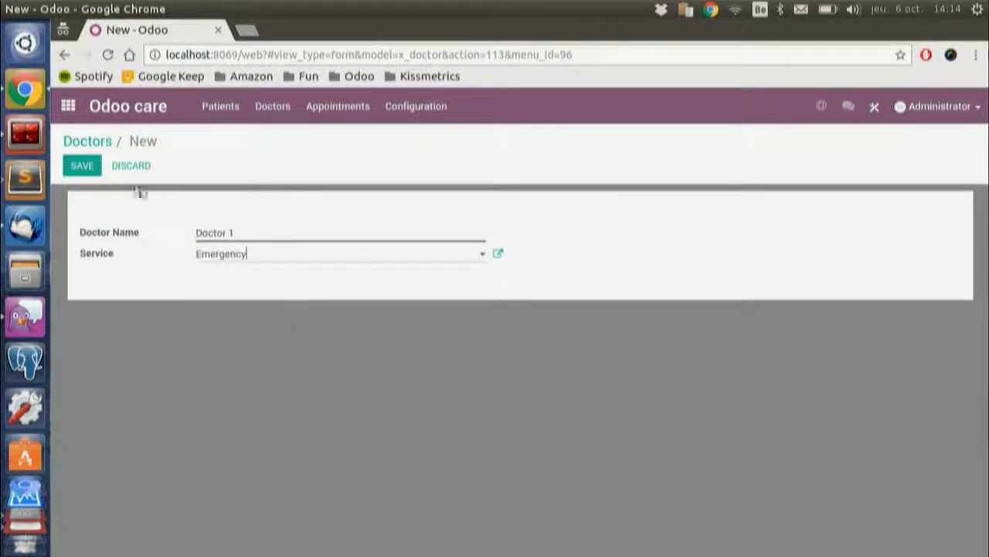
left_click(83, 167)
- Create and save another doctor named "Doctor 2" with the Psychology service, then return to the Doctors list
left_click(133, 168)
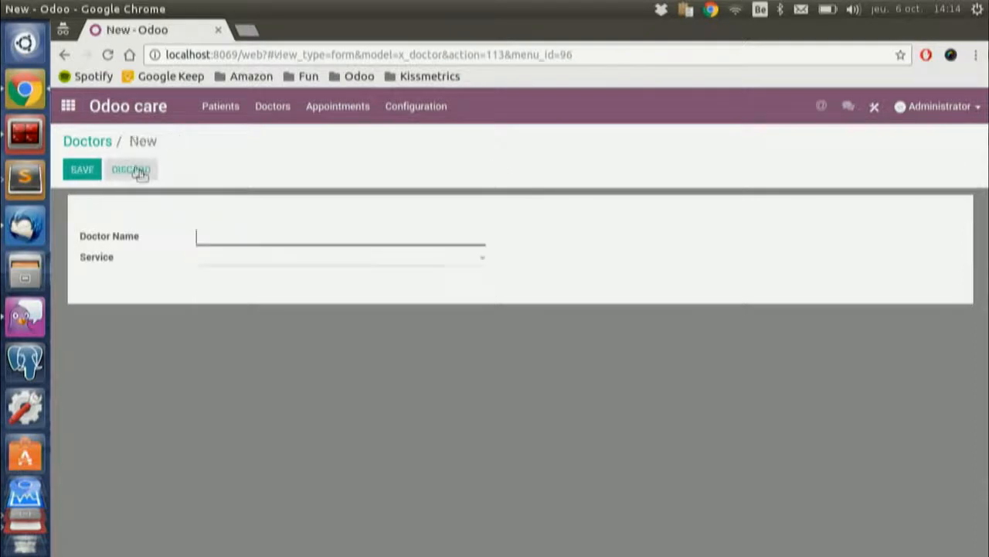
type("Doctor 2")
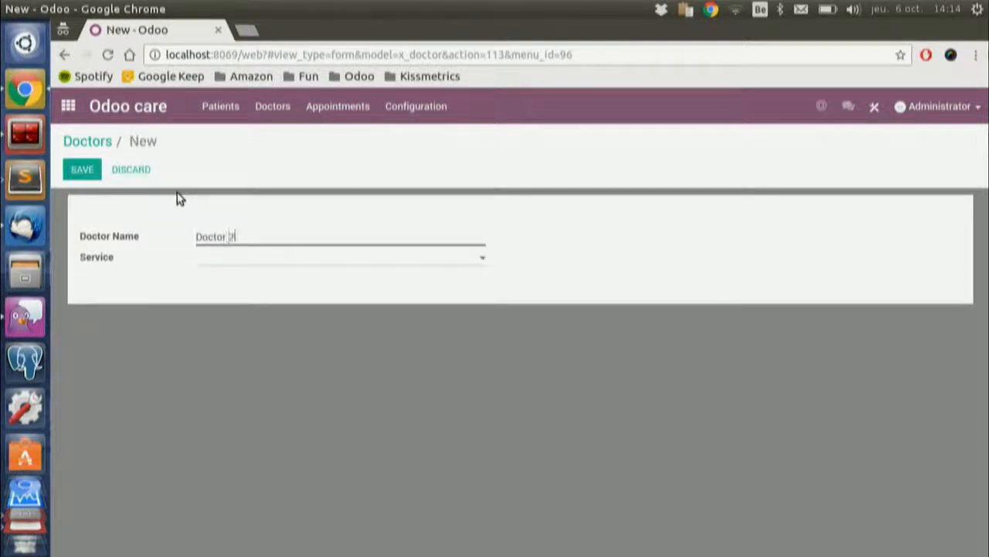
left_click(227, 257)
left_click(239, 300)
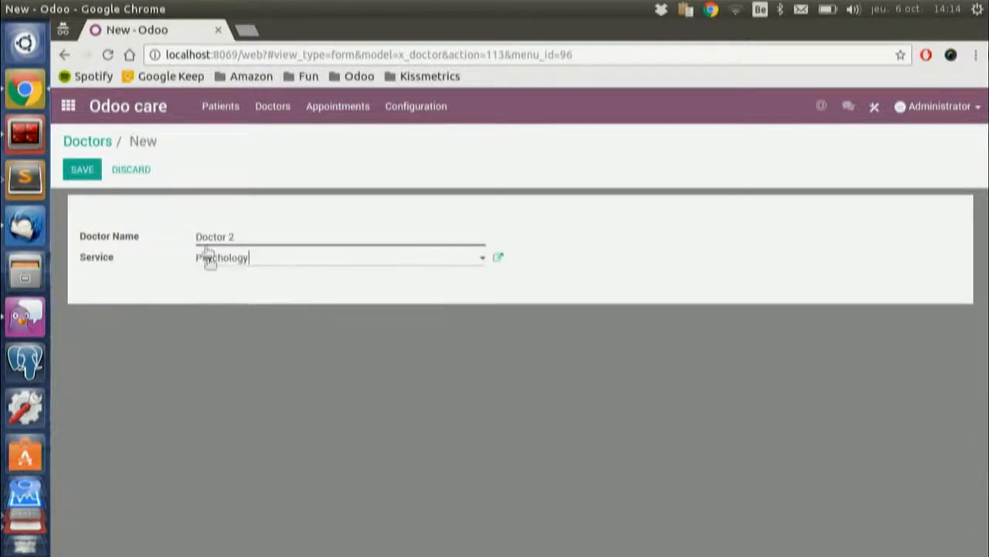
left_click(87, 170)
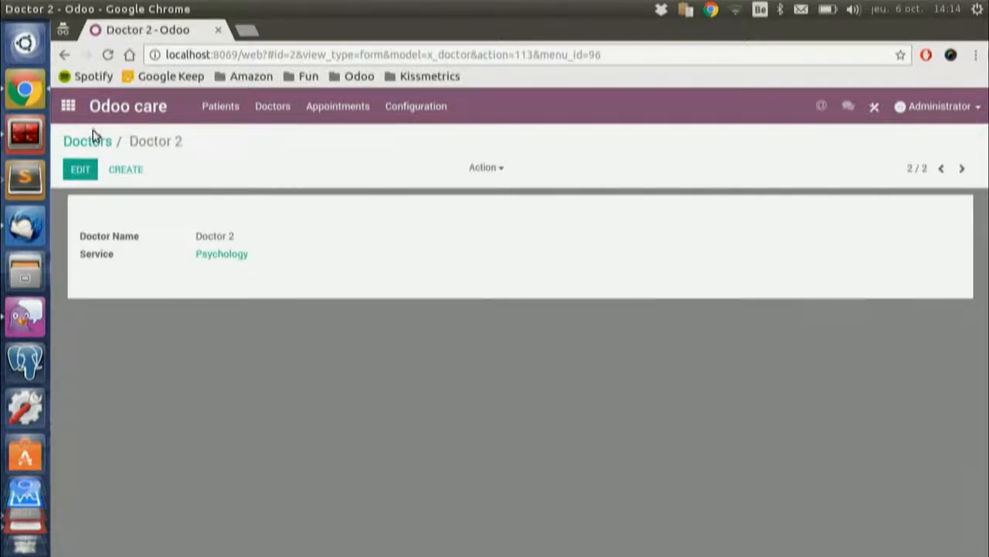
left_click(91, 137)
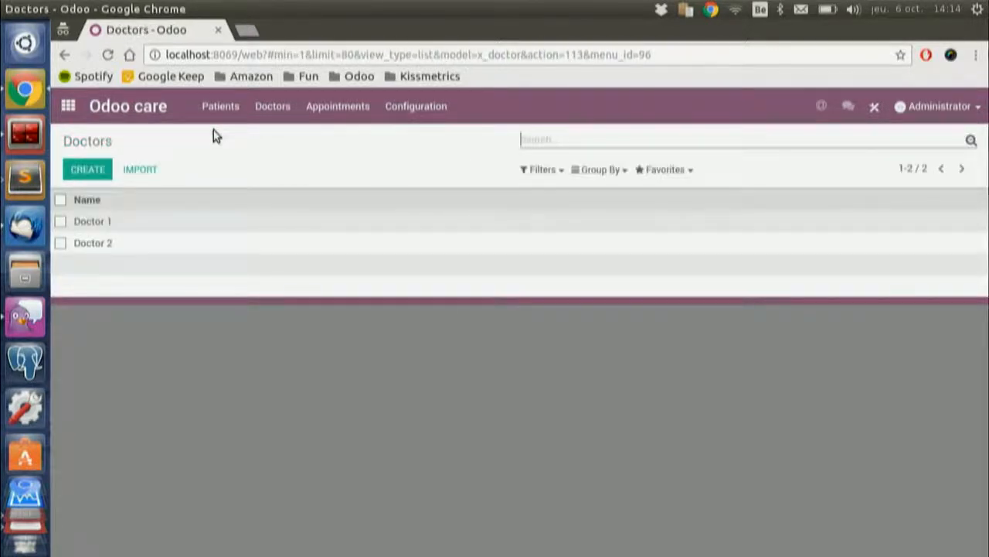
- Open a new Patient form in Studio and rename the "Left Title" group to "Informations"
left_click(217, 109)
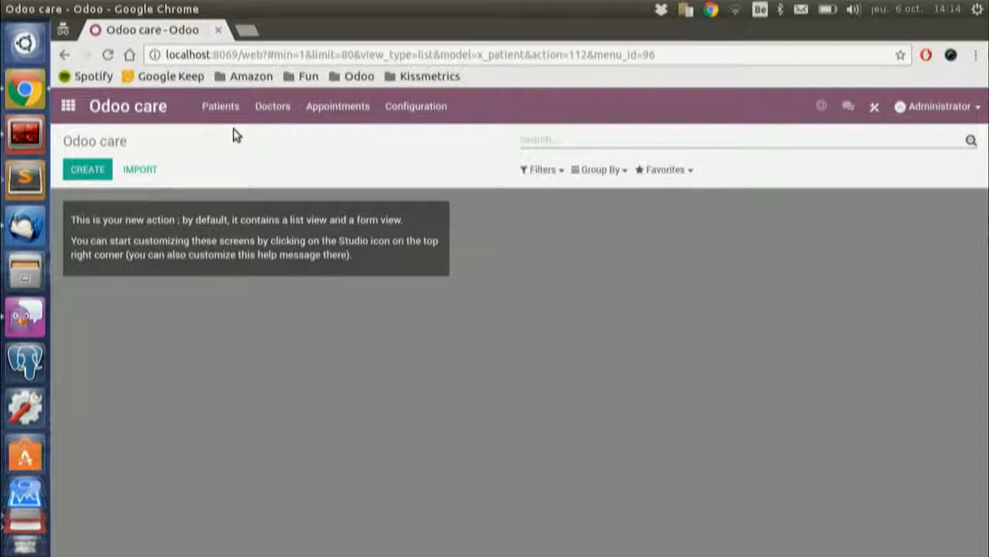
left_click(91, 172)
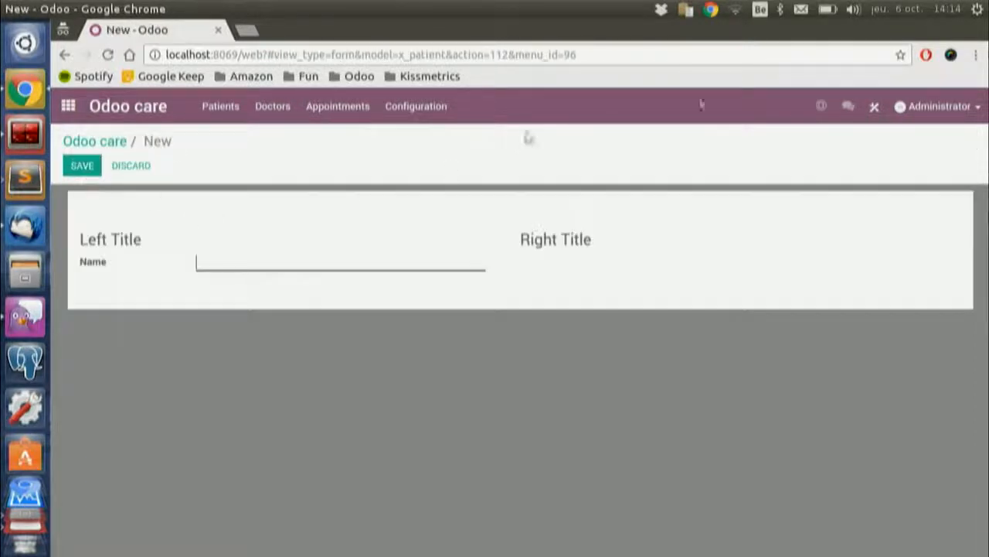
left_click(872, 106)
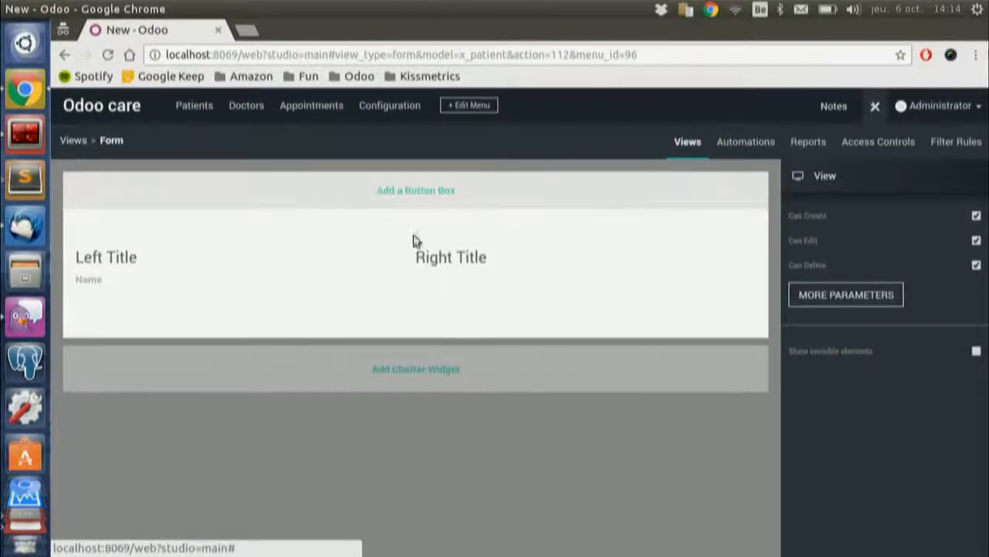
left_click(214, 265)
triple_click(821, 233)
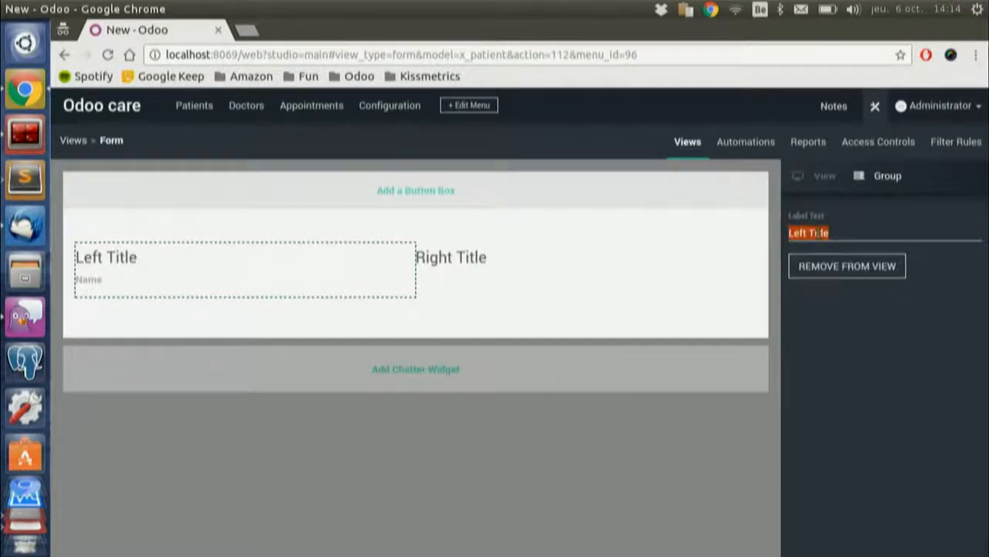
key("BackSpace")
type("Inform")
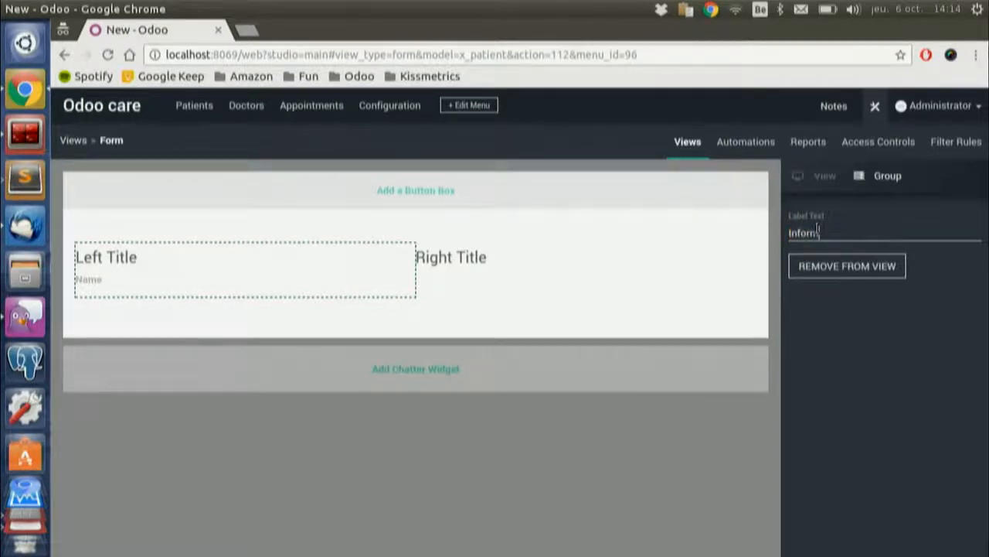
type("ations")
- Rename the "Right Title" group on the Patient form to "Hospital"
left_click(490, 268)
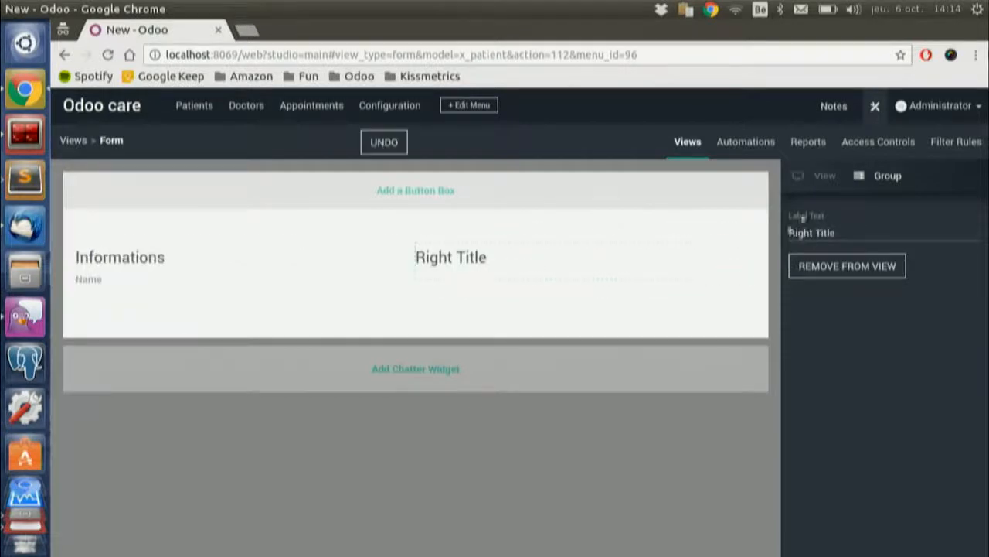
triple_click(820, 232)
key("BackSpace")
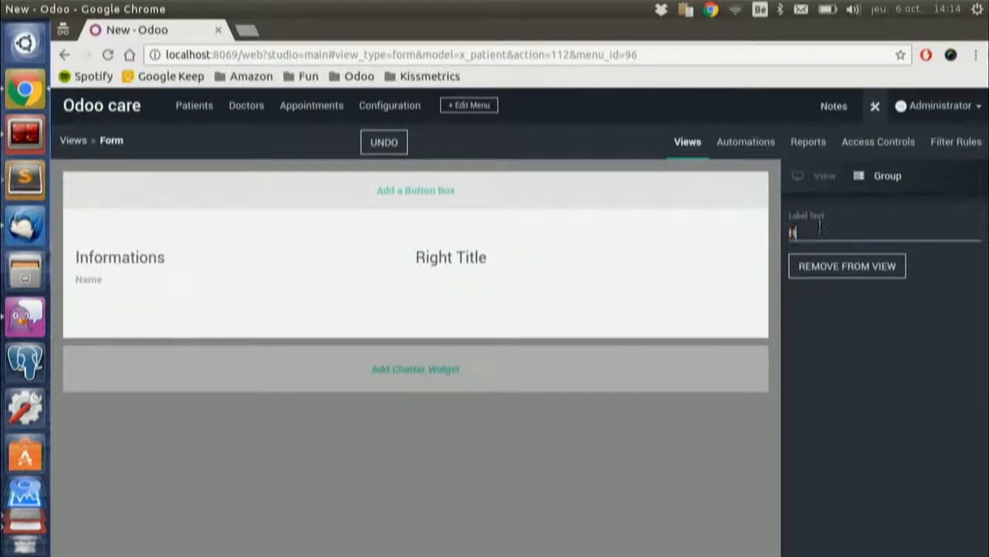
key("BackSpace")
key("BackSpace")
left_click(517, 309)
- Start a new field in the Hospital group of the Patient form, named x_service_id and labelled "Service"
left_click(124, 286)
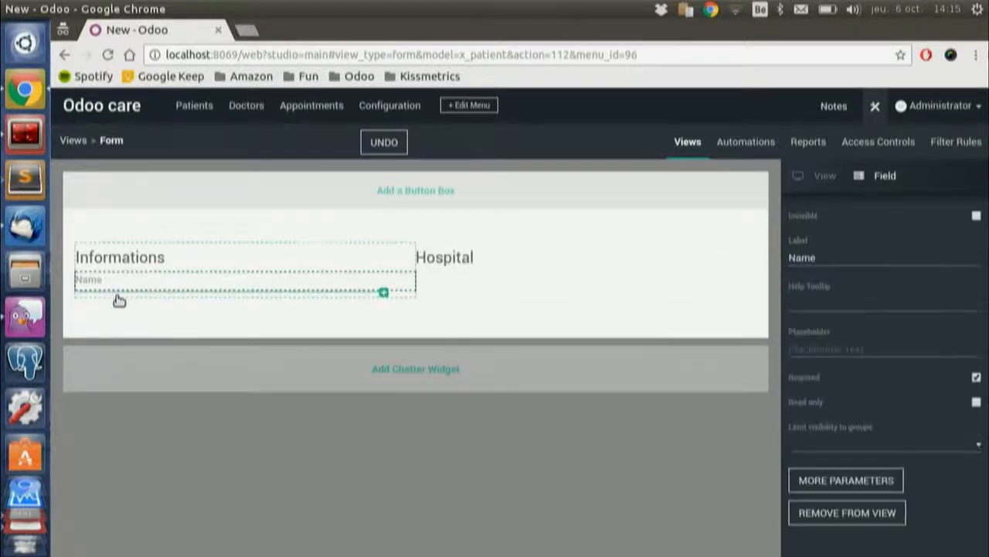
left_click(443, 282)
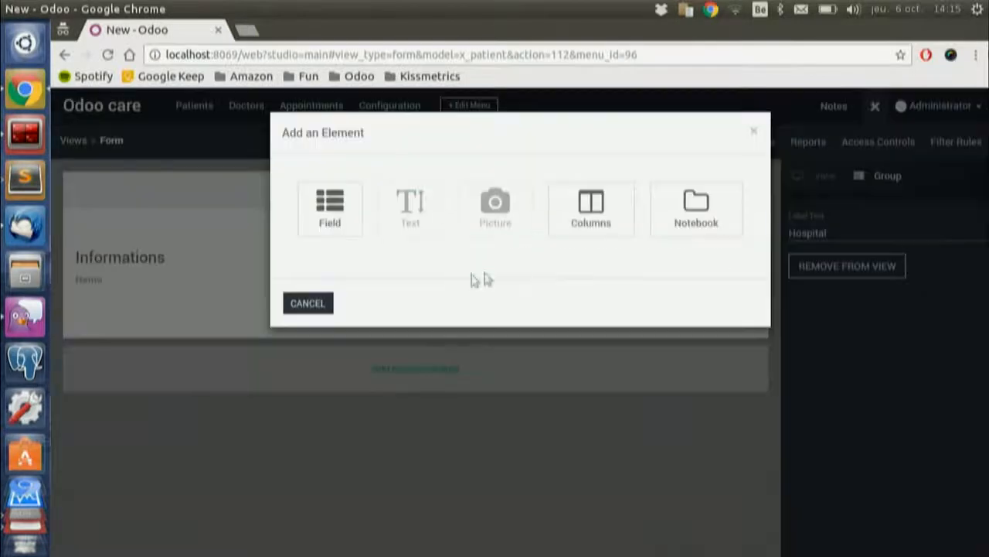
left_click(329, 202)
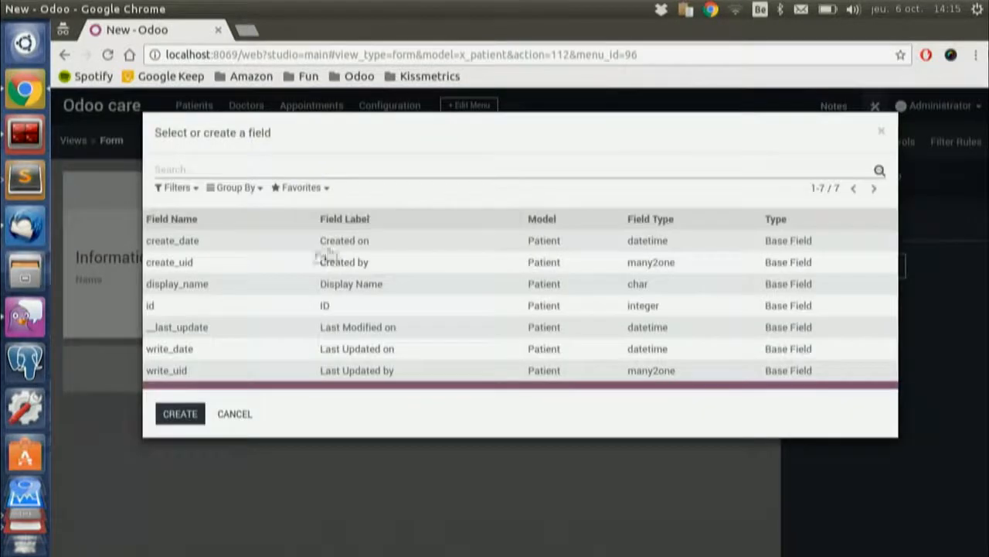
left_click(167, 424)
type("servi")
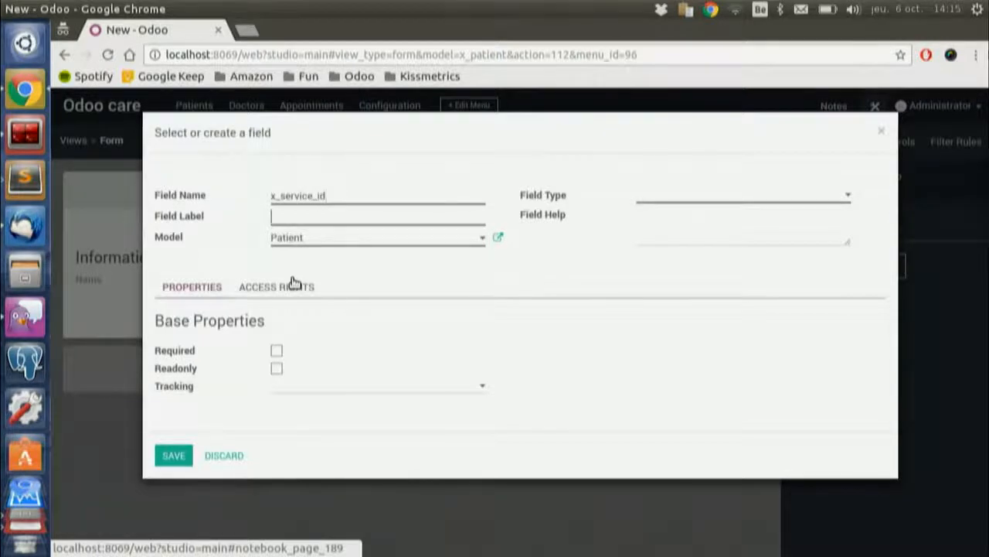
type("ce")
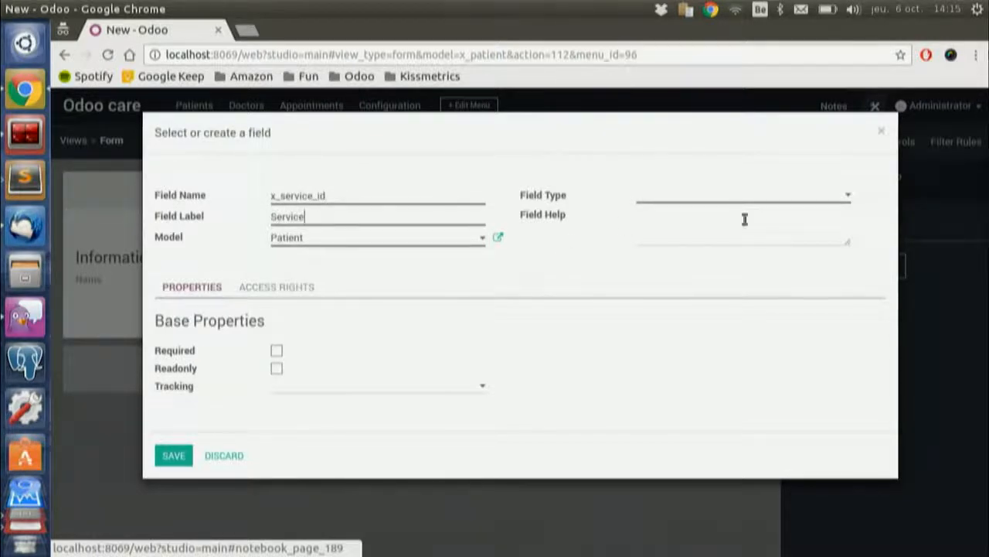
- Set the Service field's type to many2one with the object relation x_service and save it
left_click(711, 198)
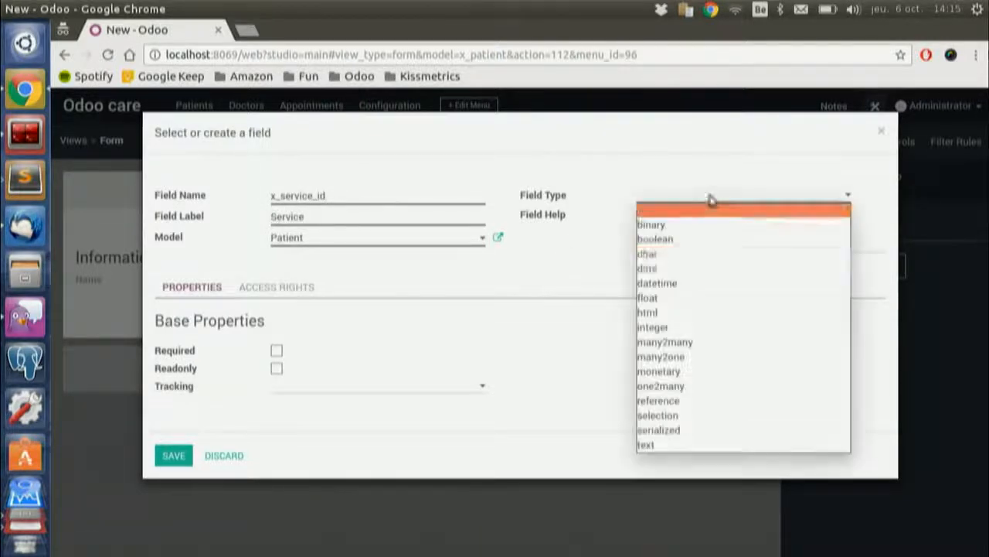
left_click(703, 356)
left_click(672, 349)
type("x_s")
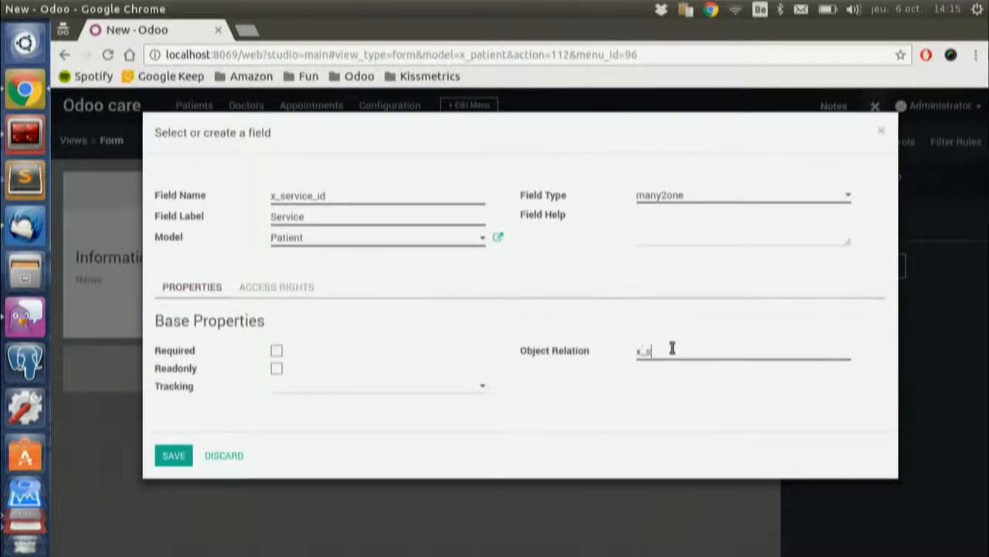
type("ervice")
left_click(173, 455)
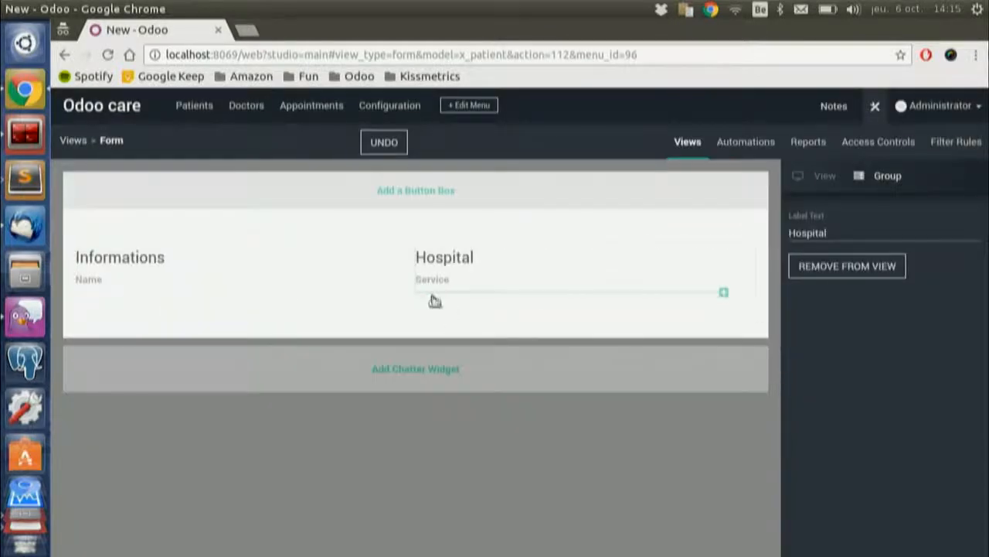
- Start another new field below Service in the Hospital group, named x_doctor_id and labelled "Doctor"
left_click(433, 295)
left_click(347, 238)
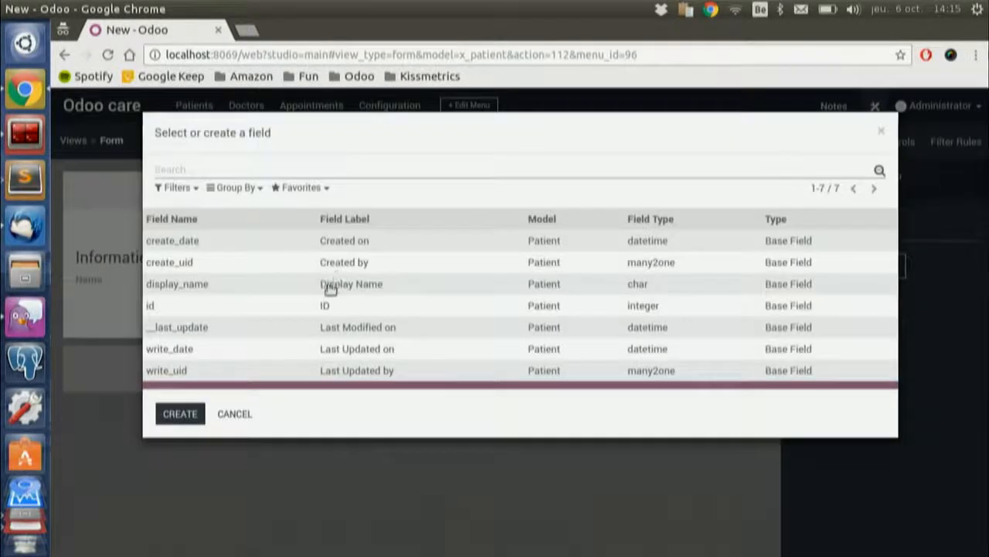
left_click(180, 414)
type("doctor_id")
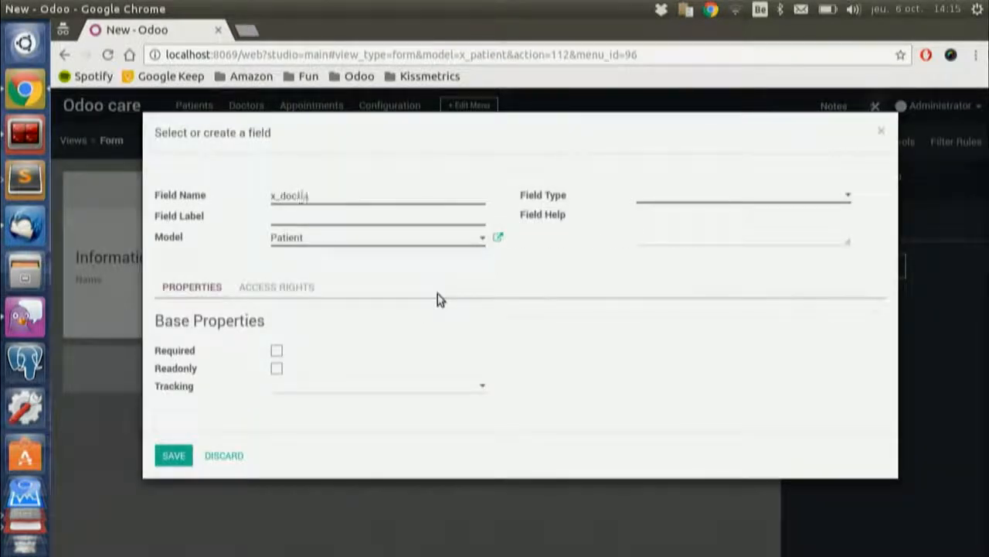
key("Tab")
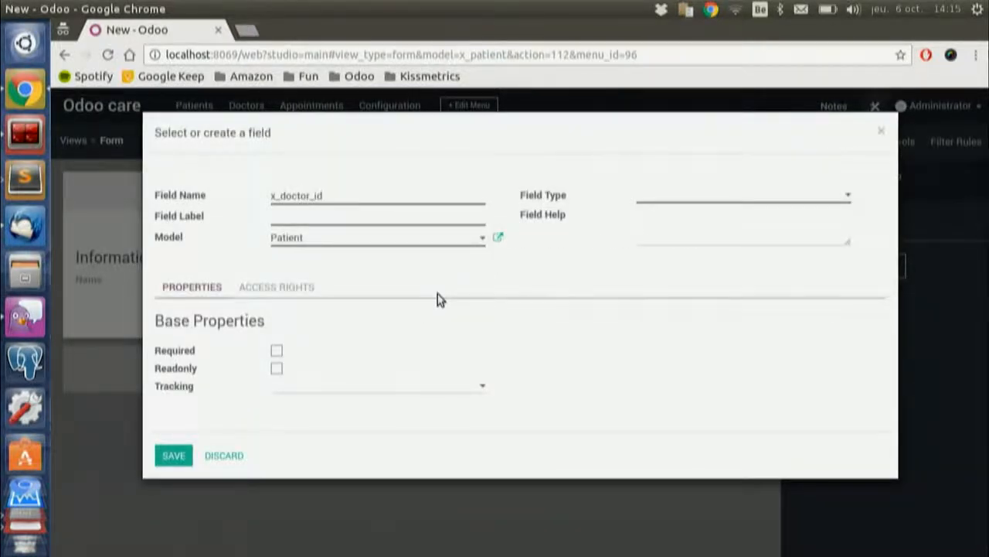
type("Doctor")
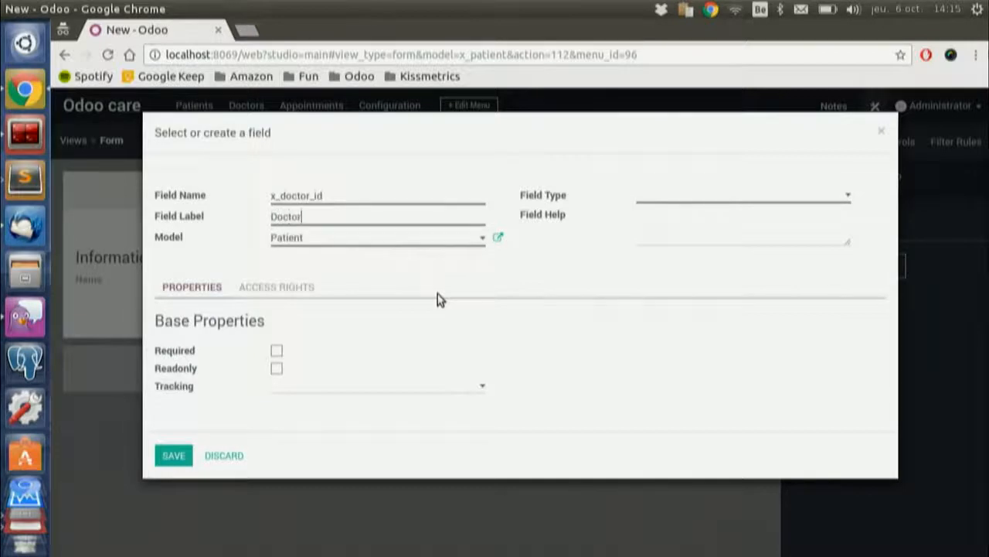
- Set the Doctor field's type to many2one with the object relation x_doctor and save it
left_click(659, 201)
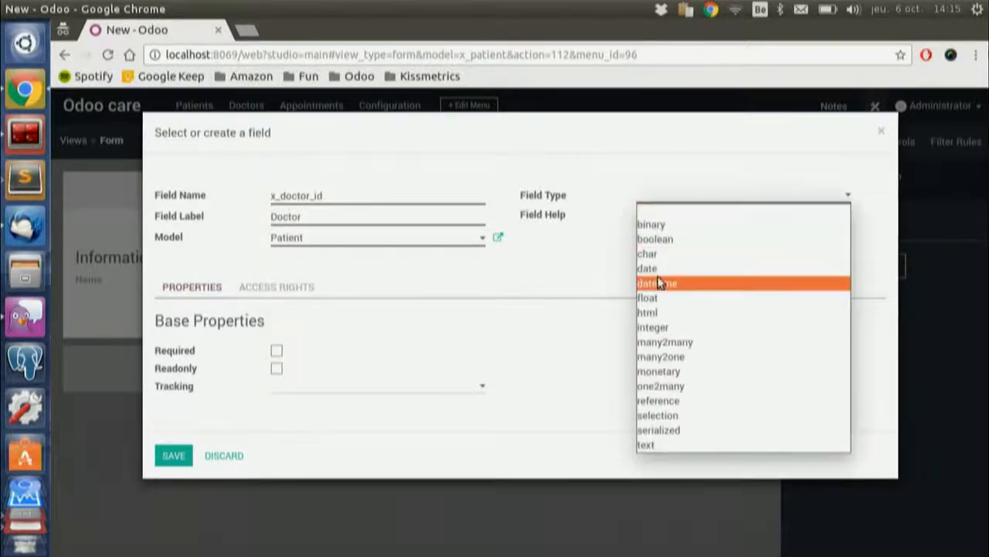
left_click(661, 357)
left_click(659, 357)
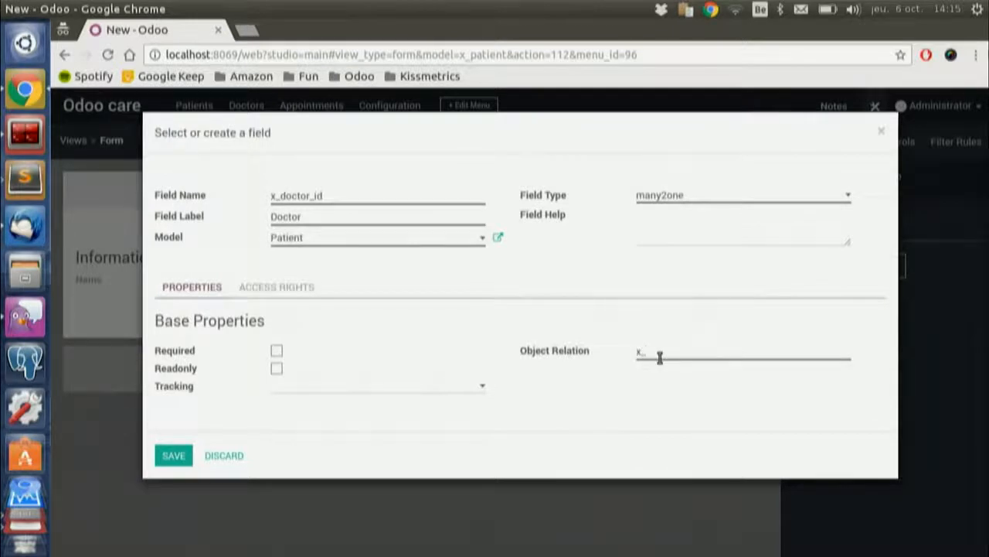
type("x_doctor")
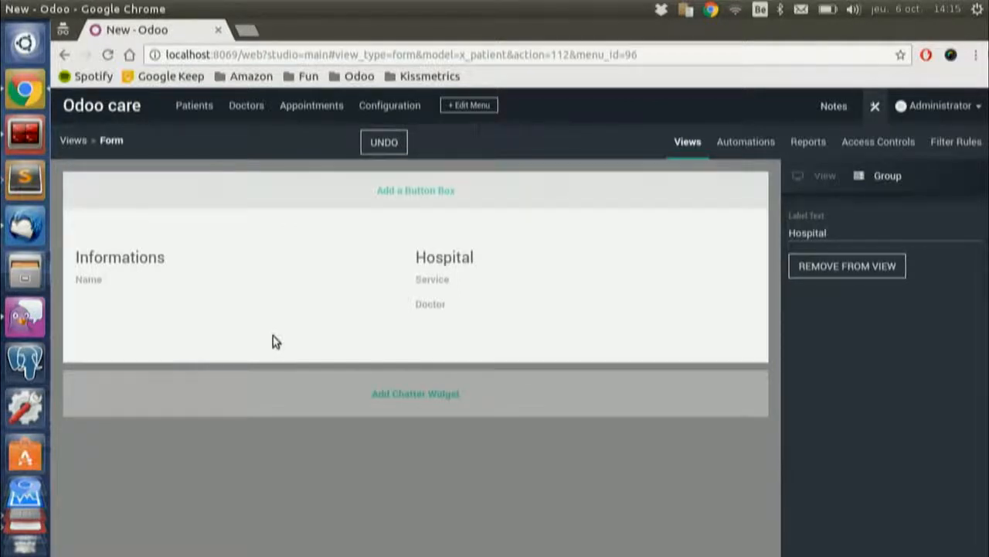
- Add a notebook below the Informations and Hospital groups and label its page "Patient Information"
left_click(252, 342)
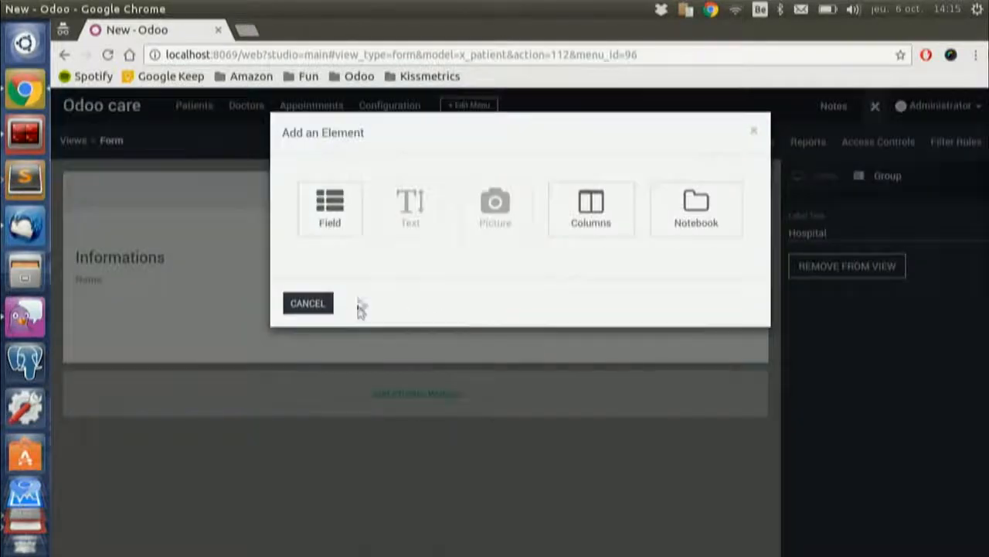
left_click(699, 210)
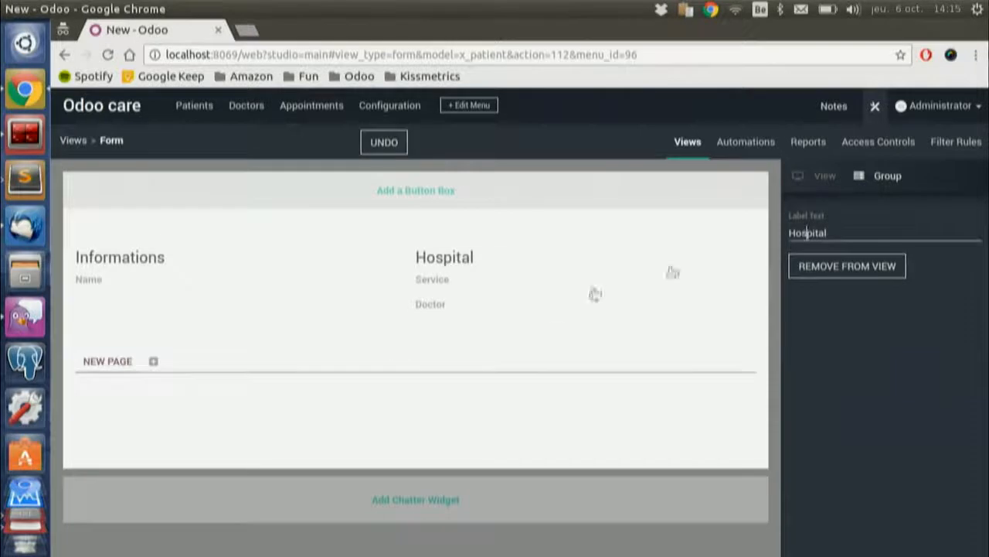
left_click(102, 365)
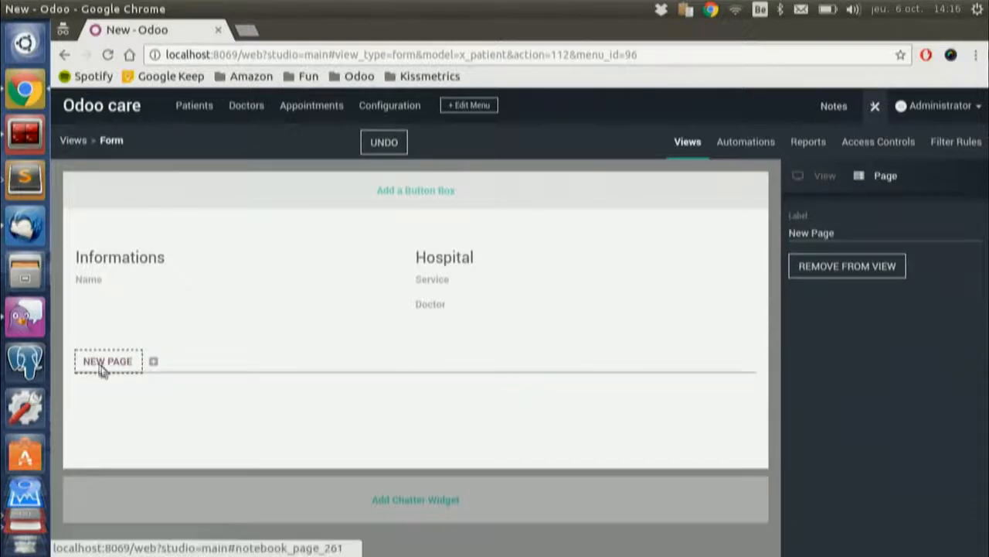
triple_click(863, 230)
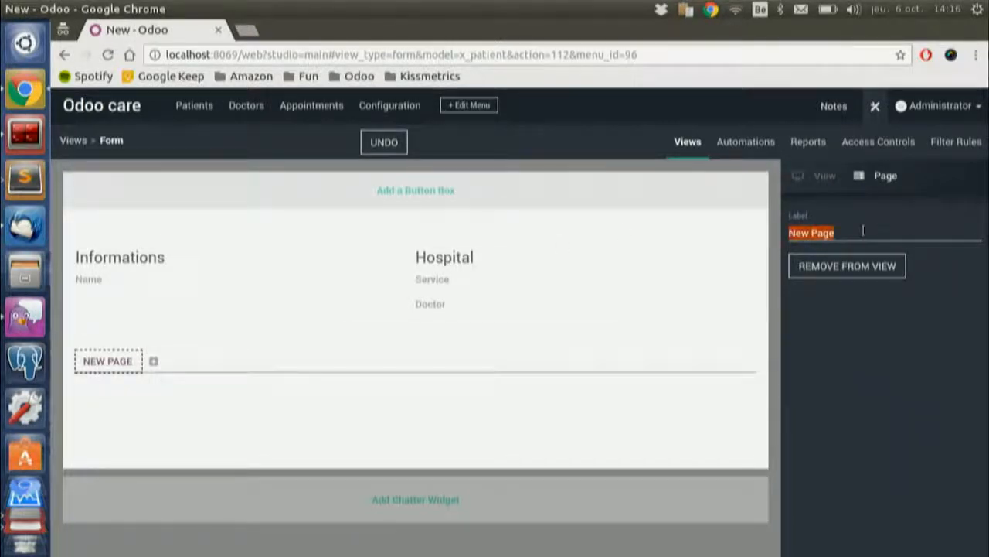
type("Patient information")
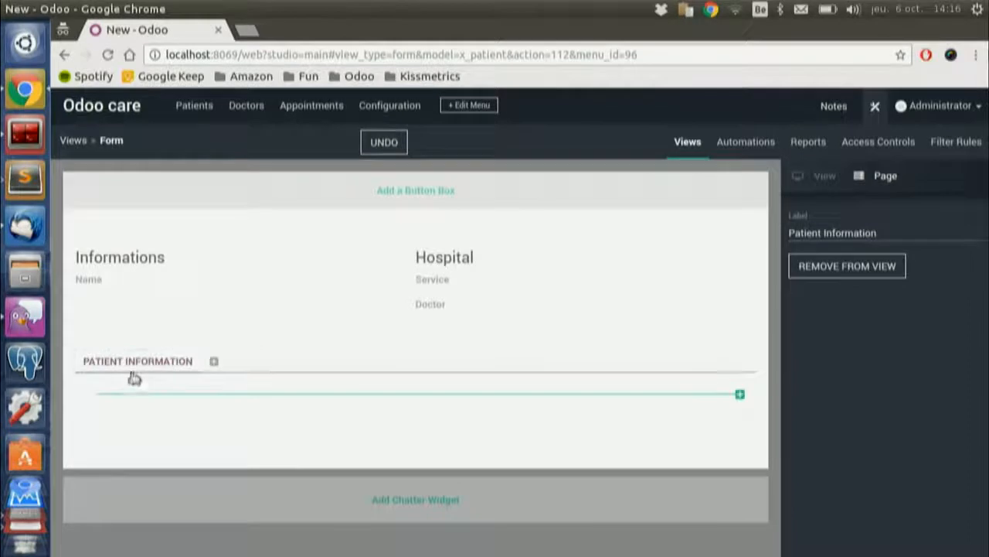
- Add columns to the Patient Information page and clear the "Left Title" label
left_click(137, 390)
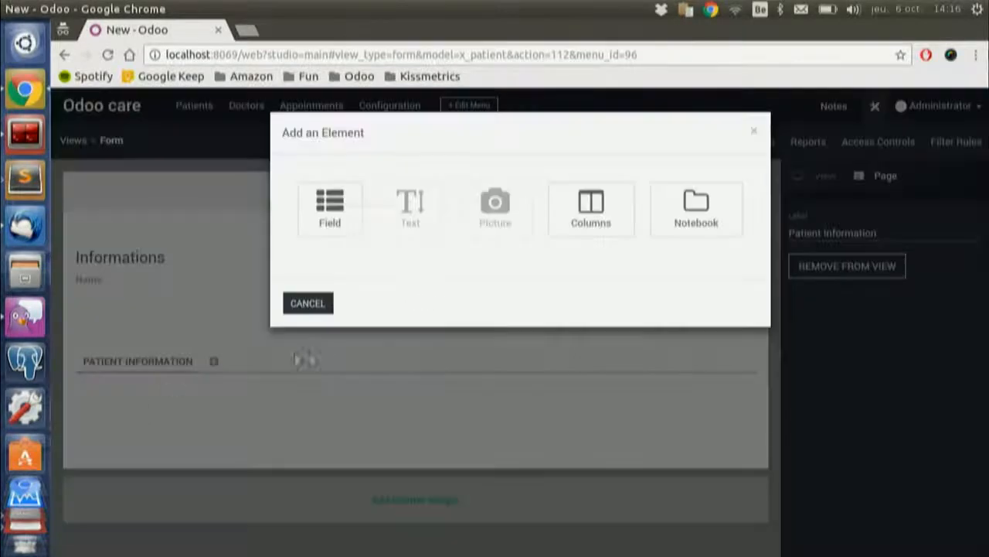
left_click(611, 197)
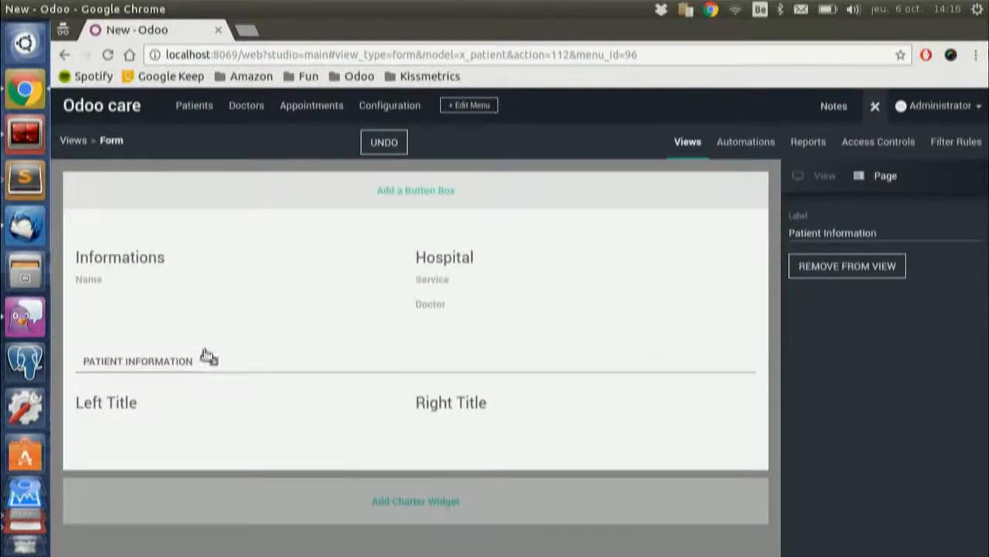
left_click(112, 408)
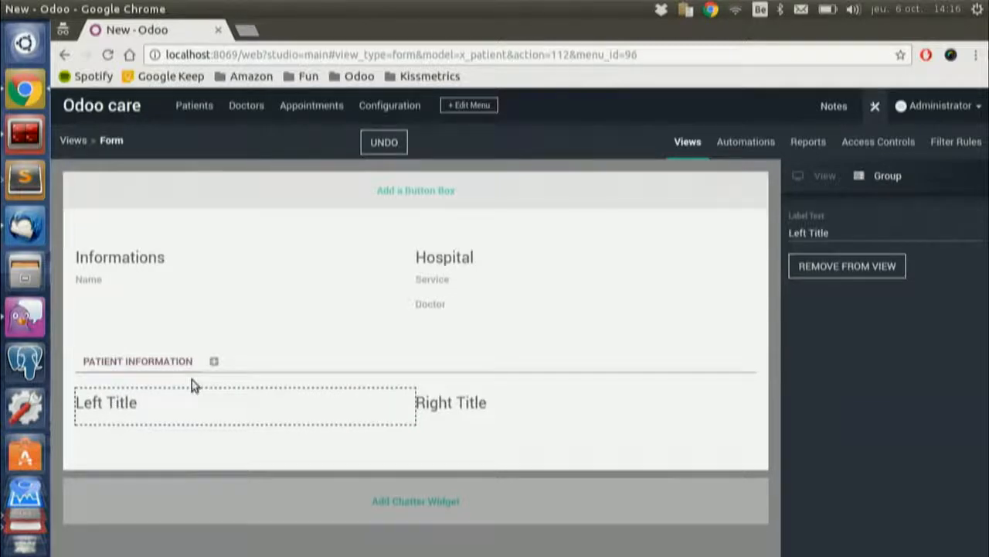
left_click(916, 229)
key("BackSpace")
key("BackSpace")
key("BackSpace")
key("BackSpace")
key("BackSpace")
key("BackSpace")
key("BackSpace")
key("BackSpace")
key("BackSpace")
key("BackSpace")
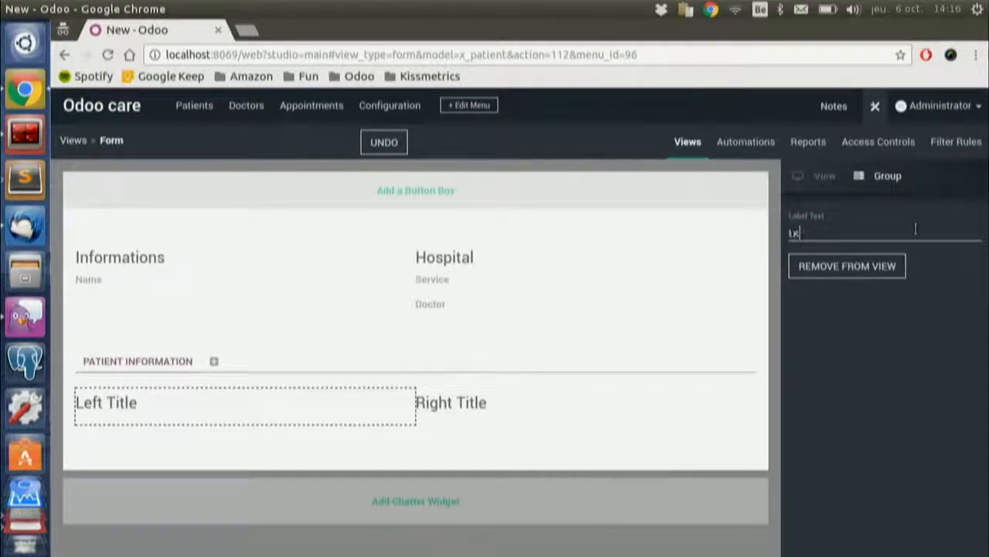
left_click(120, 467)
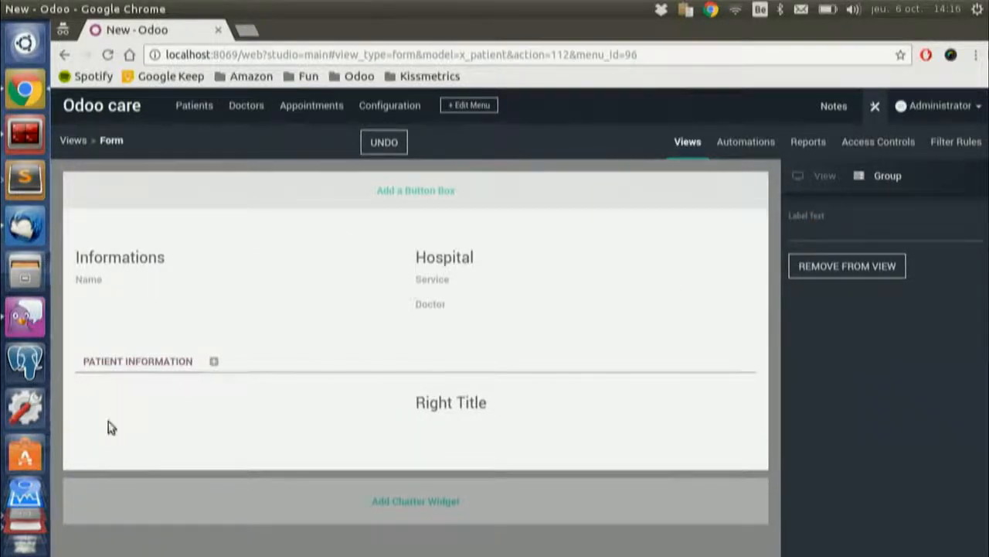
- Start a new field in the untitled column of the Patient Information page, named x_blood_type and labelled "Blood Type"
left_click(107, 393)
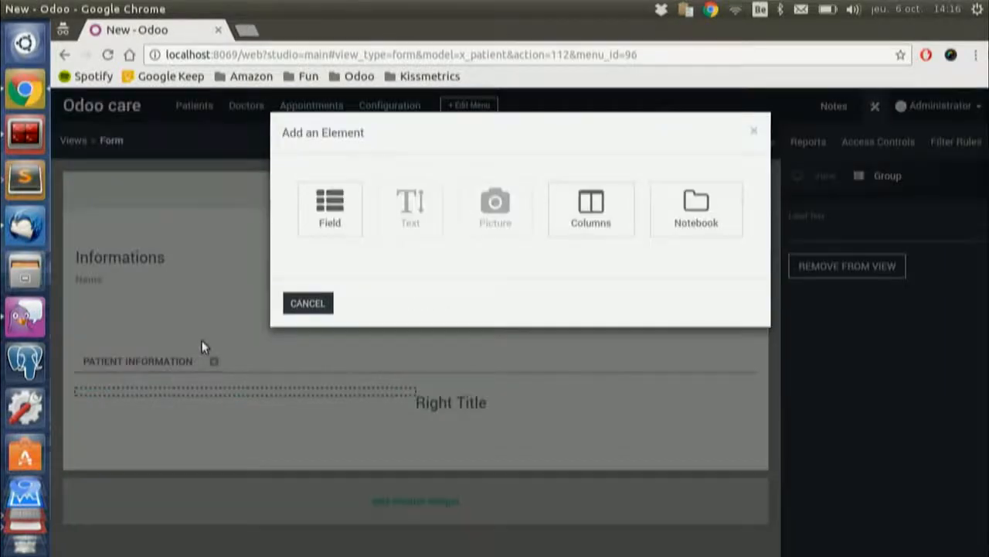
left_click(320, 216)
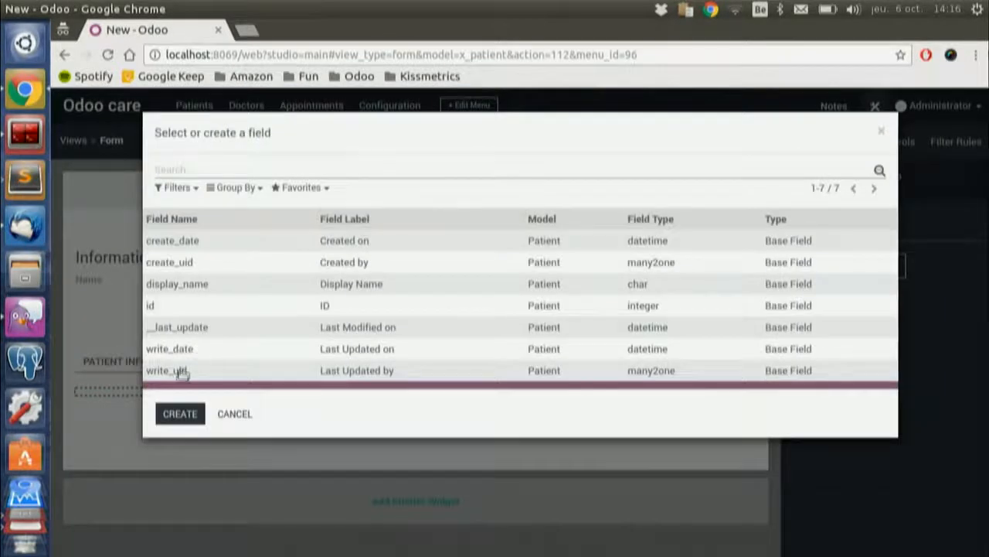
left_click(180, 415)
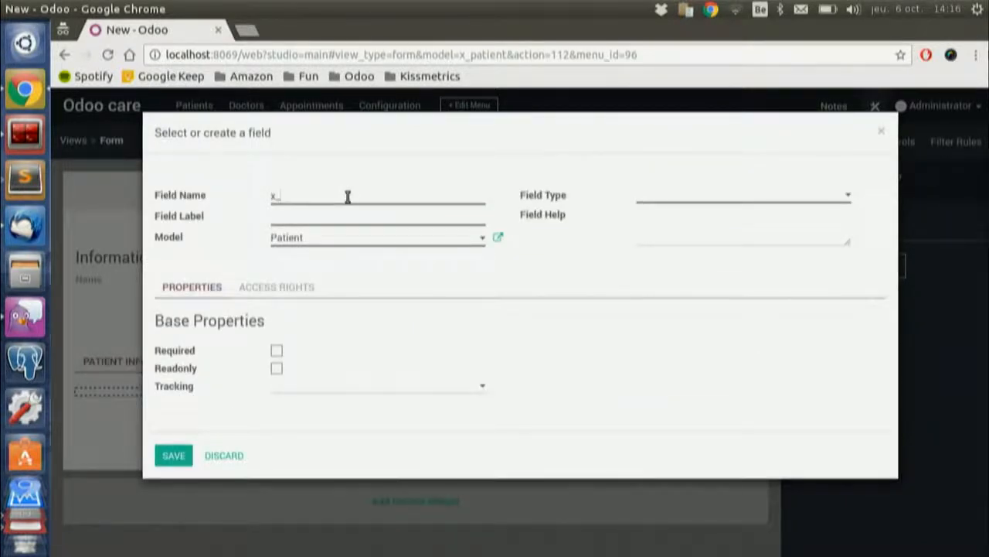
type("blood_typ")
key("ctrl+a")
key("Right")
type("Bloodd Typ")
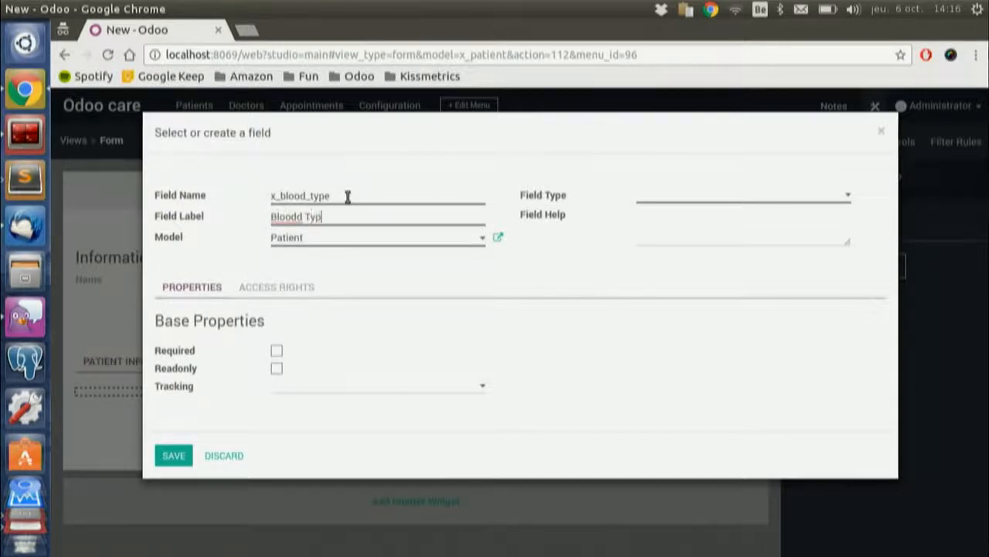
left_click(290, 217)
key("Delete")
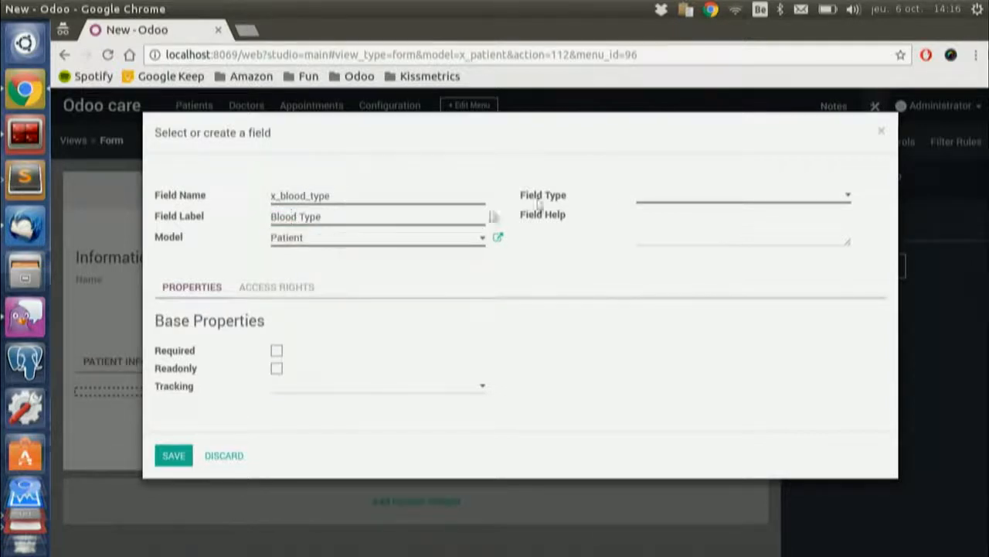
- Set the Blood Type field's type to selection and go to its Selection Options entry
left_click(649, 196)
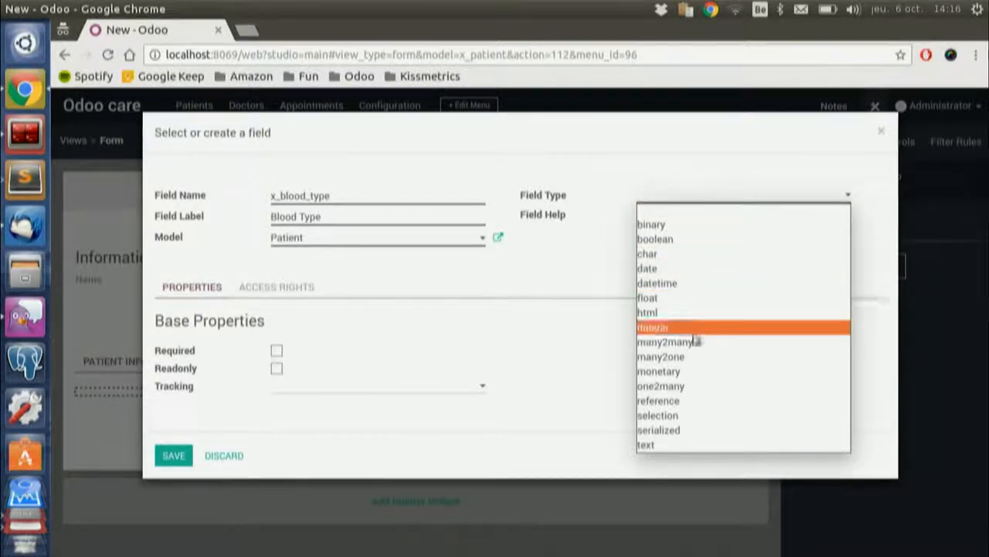
left_click(692, 418)
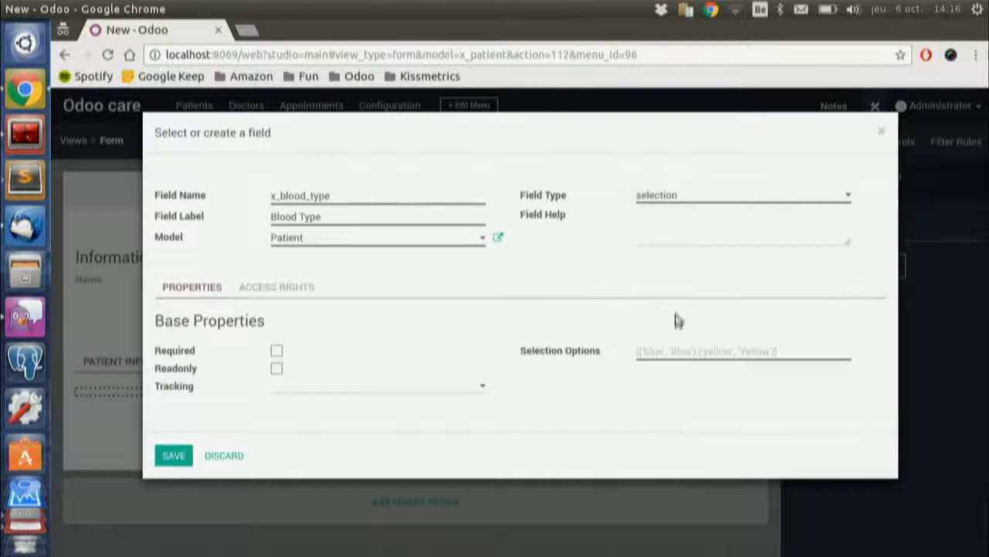
left_click(644, 352)
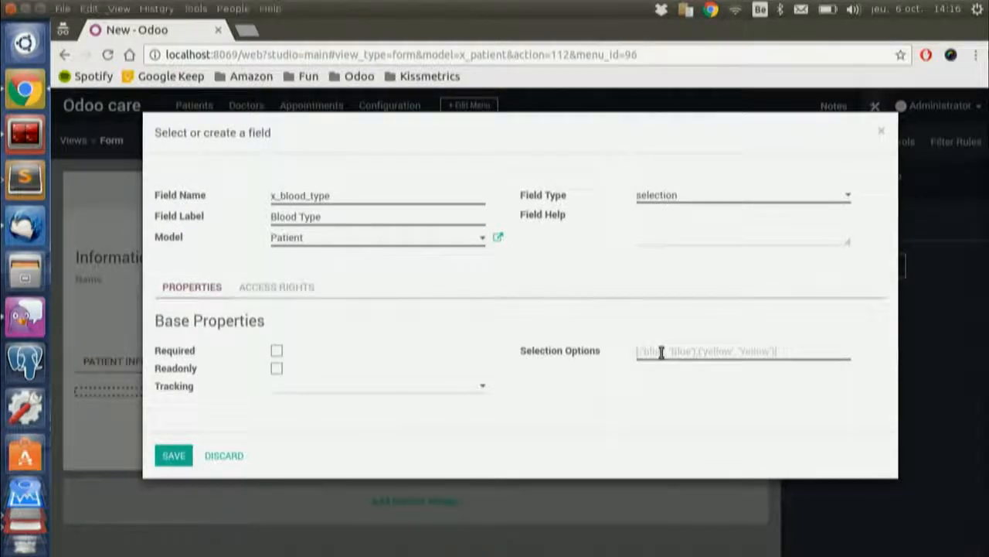
- Copy the line [('A','A'),('B','B'),('AB','AB'),('O','O')] from Sublime Text and return to the field form in Chrome
key("alt+Tab")
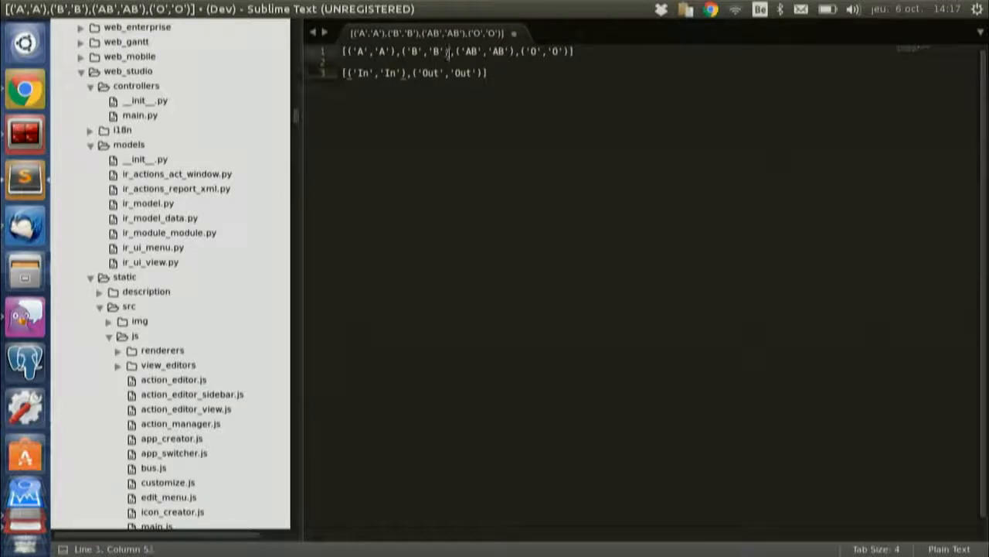
triple_click(455, 52)
key("ctrl+c")
key("alt+Tab")
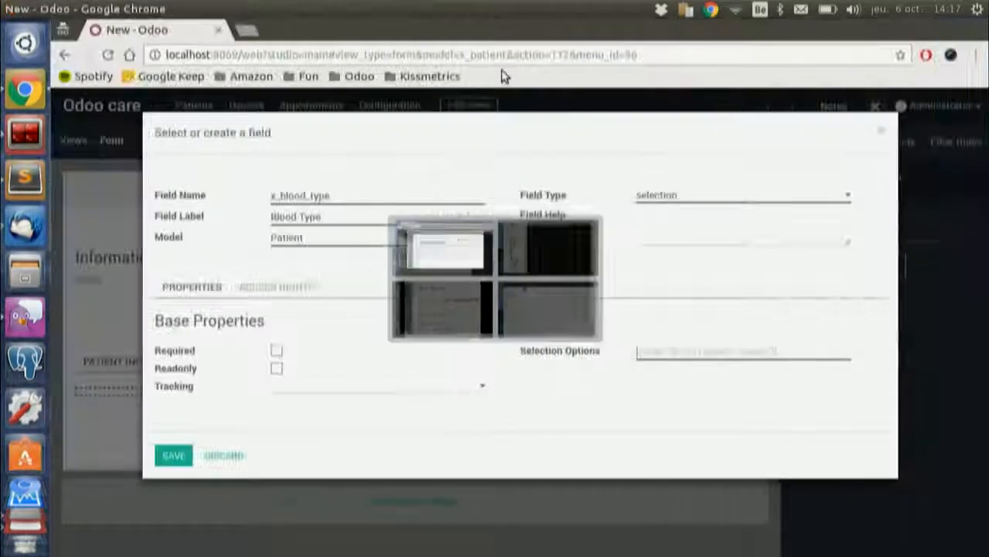
- Paste [('A','A'),('B','B'),('AB','AB'),('O','O')] as the Blood Type field's selection options and save the field
key("ctrl+v")
left_click(177, 455)
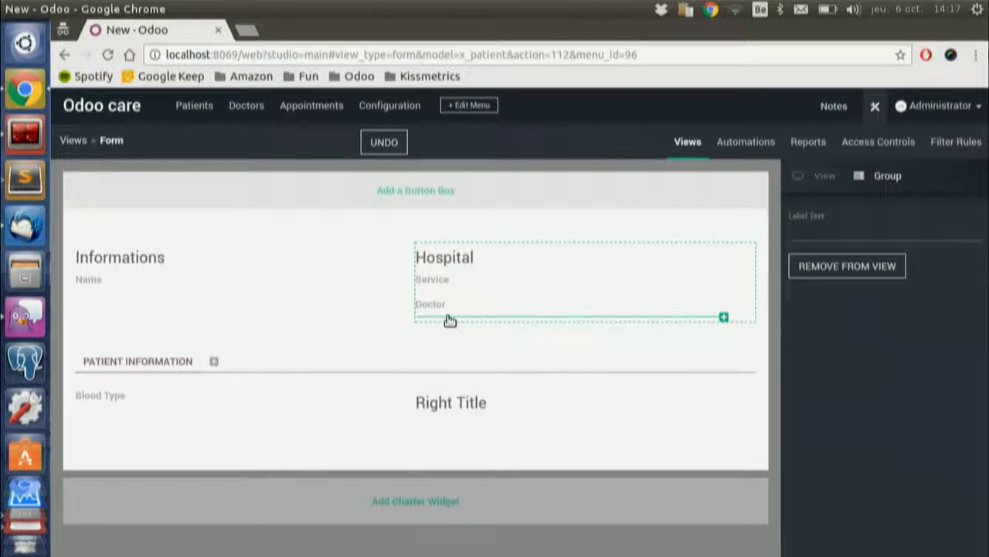
- Clear the "Right Title" label of the second column on the Patient Information page
left_click(473, 408)
triple_click(819, 236)
key("BackSpace")
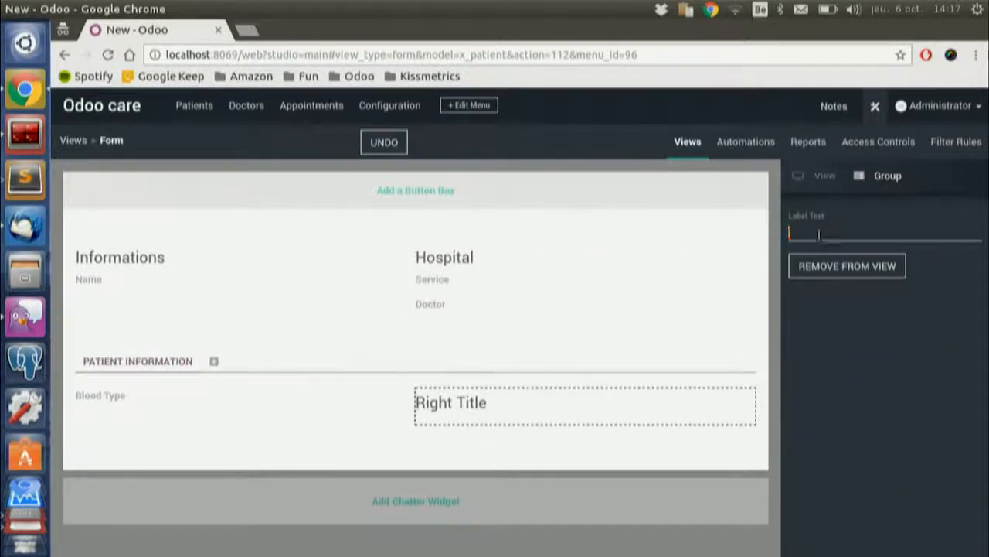
left_click(453, 423)
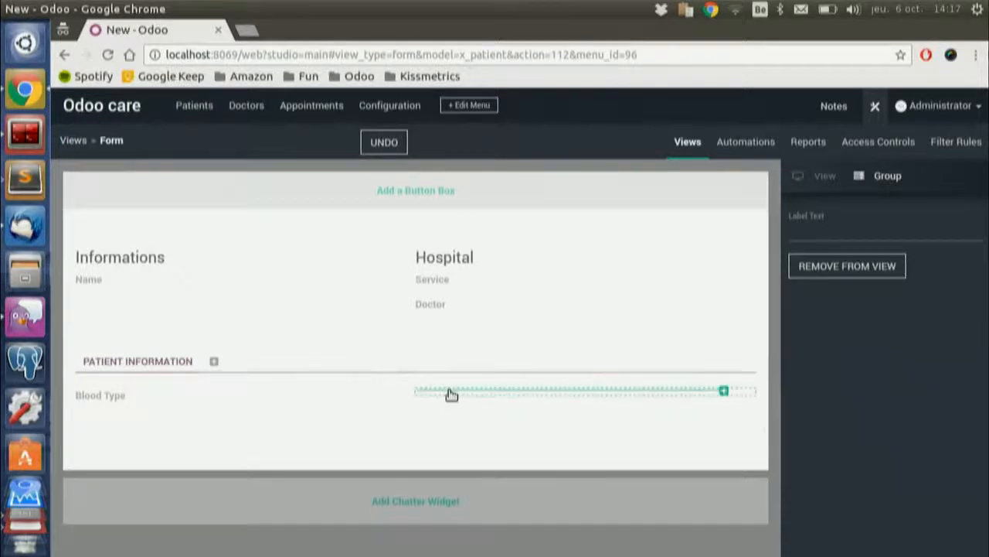
- Start a new field named x_state with type selection in the empty second column of the Patient Information page
left_click(450, 394)
left_click(329, 224)
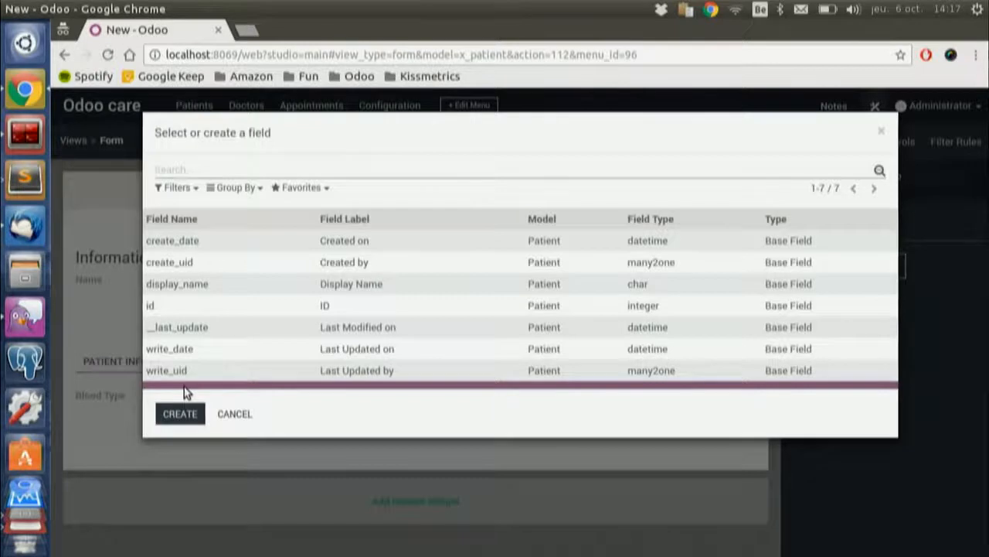
left_click(178, 414)
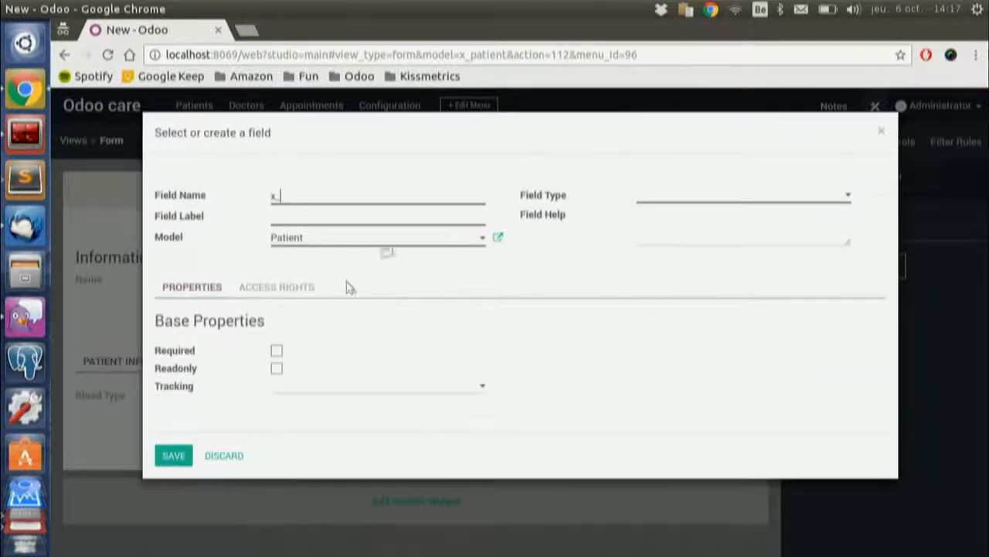
type("state")
left_click(651, 192)
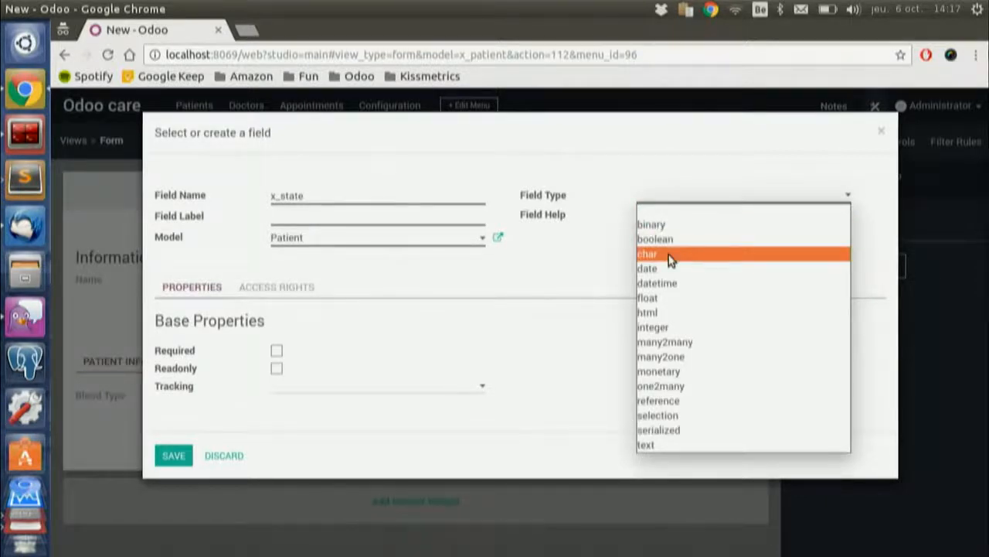
left_click(672, 416)
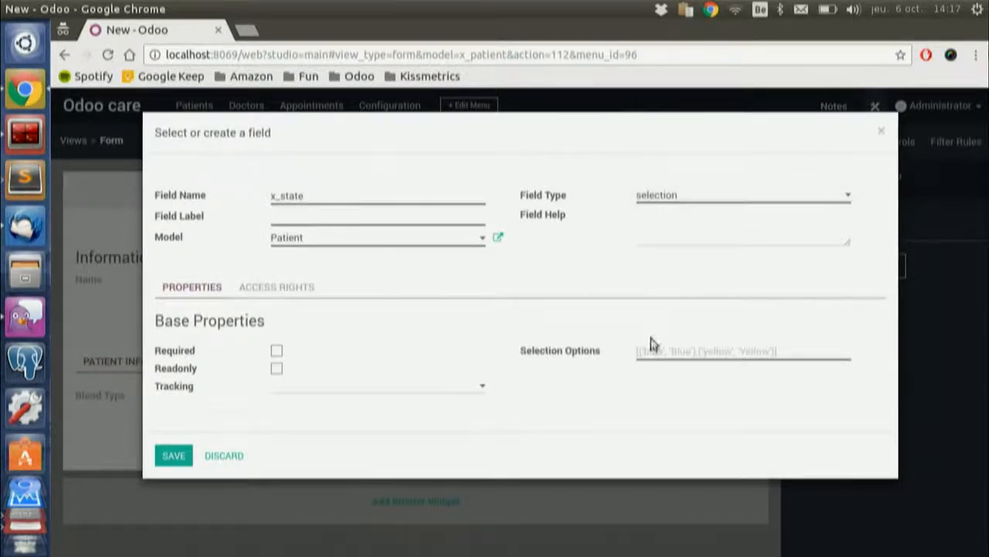
- Copy the line [('In','In'),('Out','Out')] from Sublime Text and paste it as x_state's selection options in Chrome
key("alt+Tab")
left_click_drag(488, 72, 342, 72)
key("alt+Tab")
key("ctrl+v")
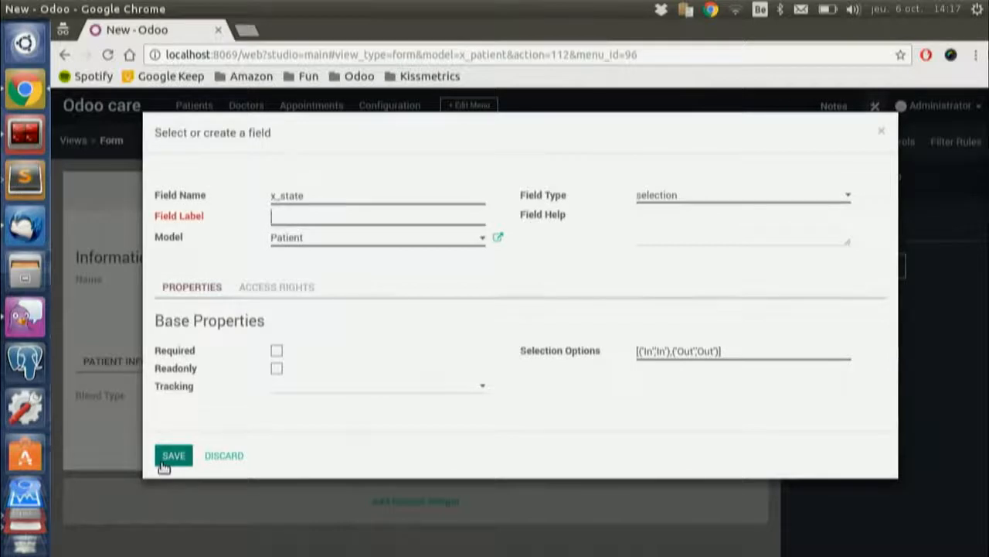
- Label the x_state field "State" and save it to the patient form
left_click(165, 461)
left_click(353, 215)
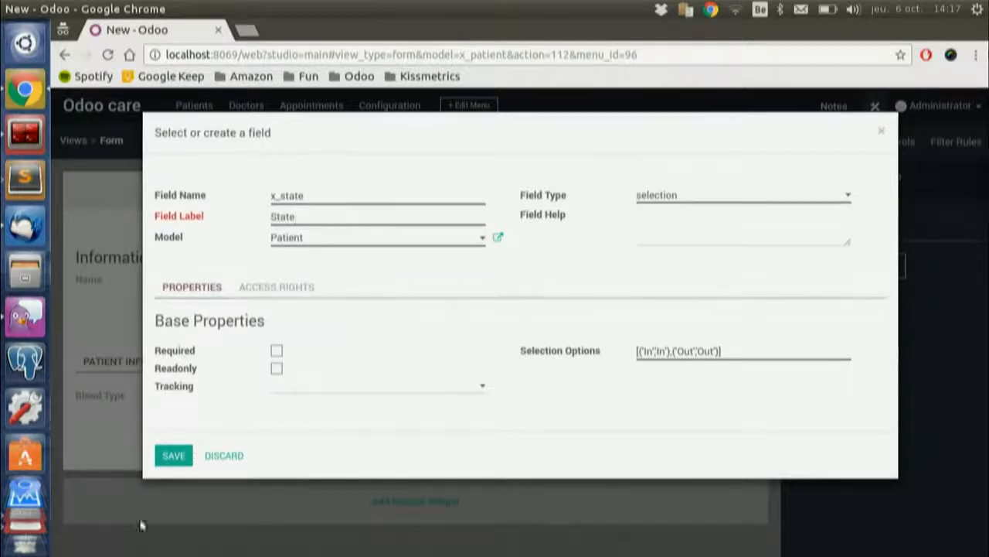
left_click(168, 459)
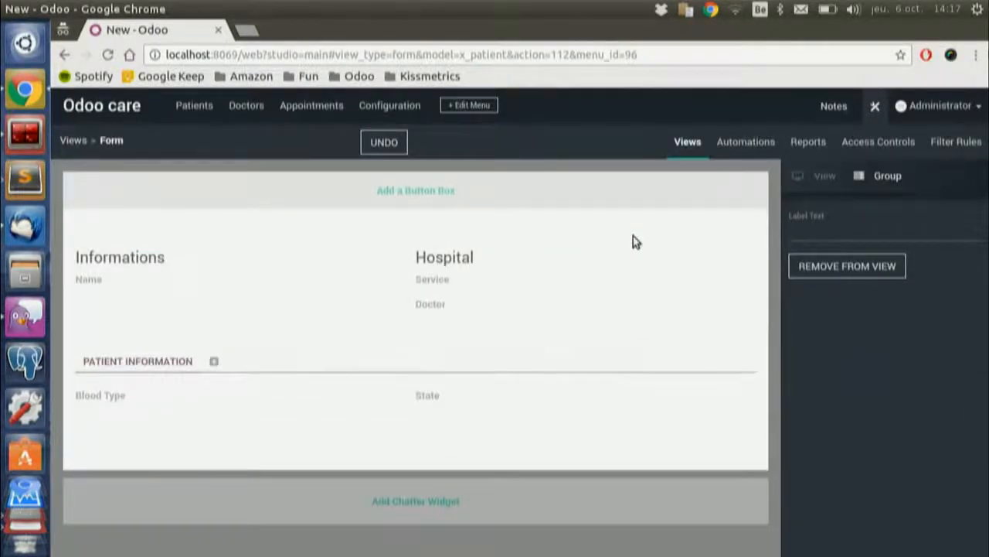
- Leave Studio and save a new patient record named "Patient 1" with service Emergency and doctor Doctor 1
left_click(867, 116)
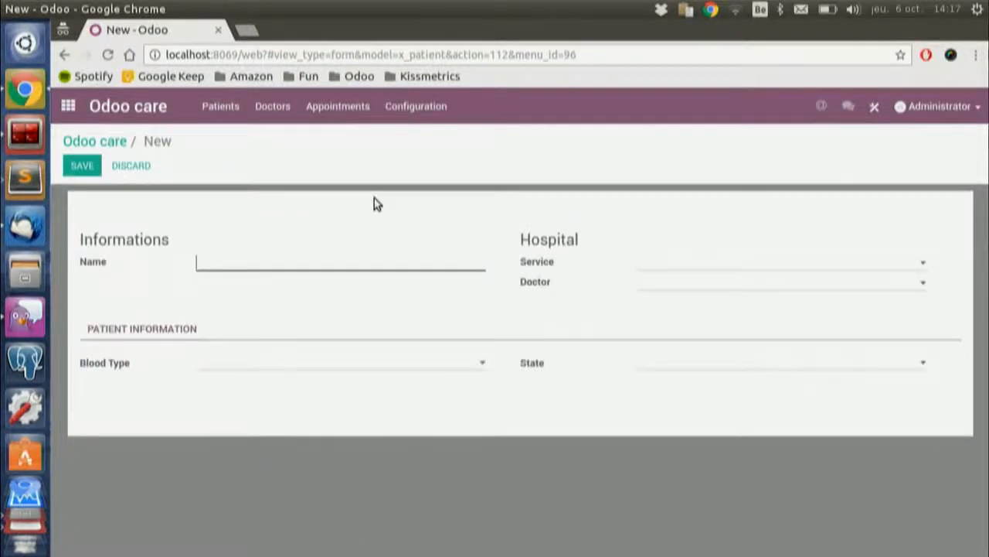
type("Patient 1")
left_click(643, 267)
left_click(665, 288)
left_click(672, 289)
left_click(671, 304)
left_click(93, 166)
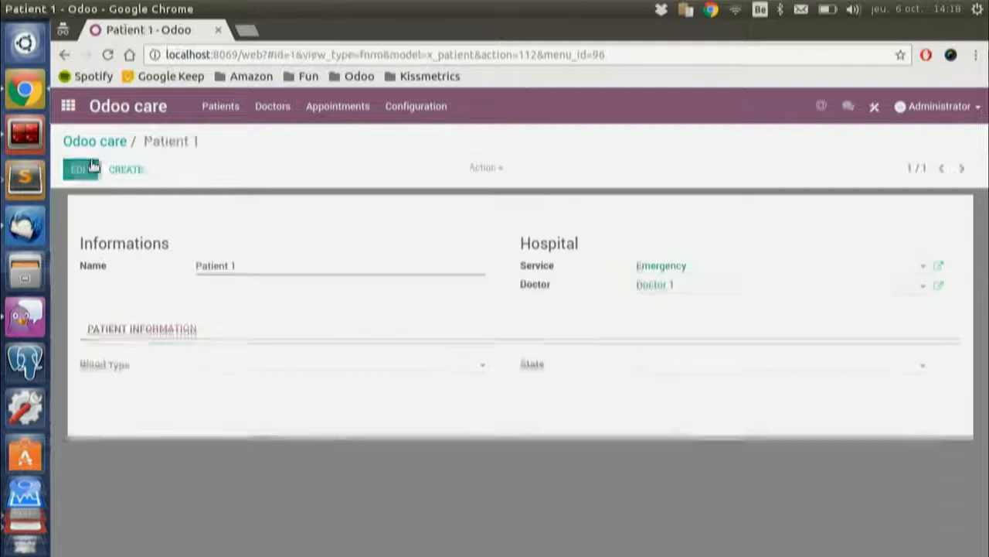
- Create a second patient record named "Patient 2" with service Psychology and doctor Doctor 2
left_click(122, 171)
type("Pati")
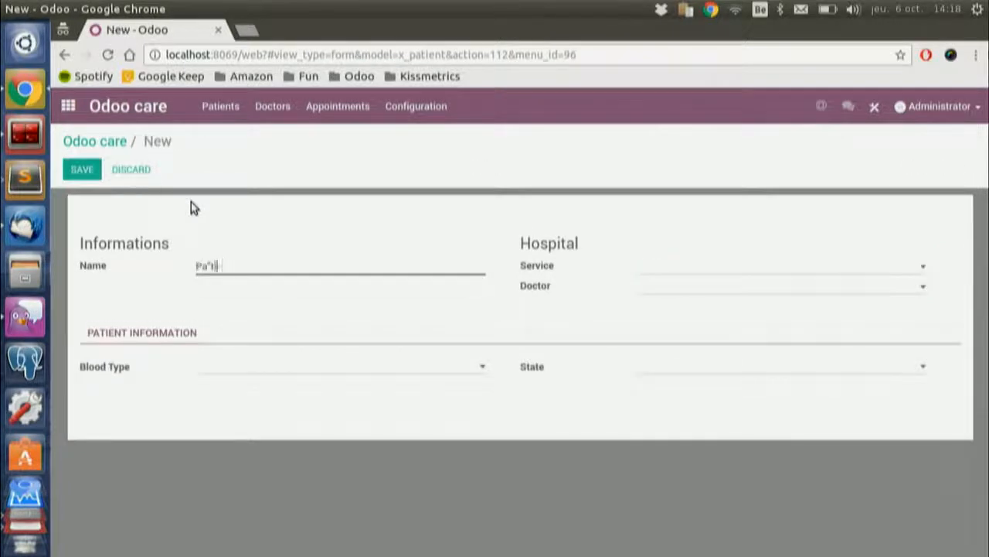
key("BackSpace")
key("BackSpace")
key("BackSpace")
type("tient 2")
left_click(654, 270)
left_click(663, 305)
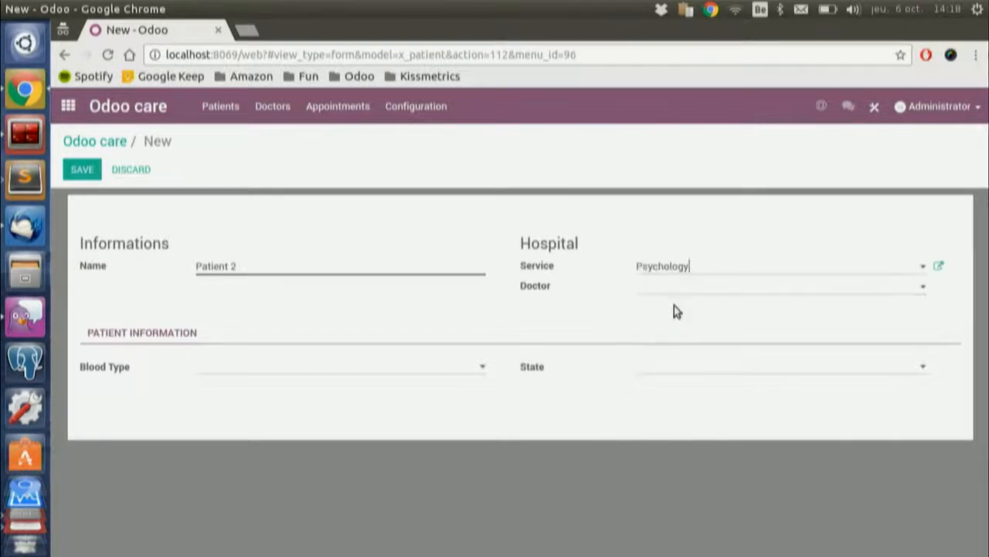
left_click(667, 286)
left_click(669, 328)
- Set Patient 2's blood type to AB and state to In, and save the record
left_click(227, 368)
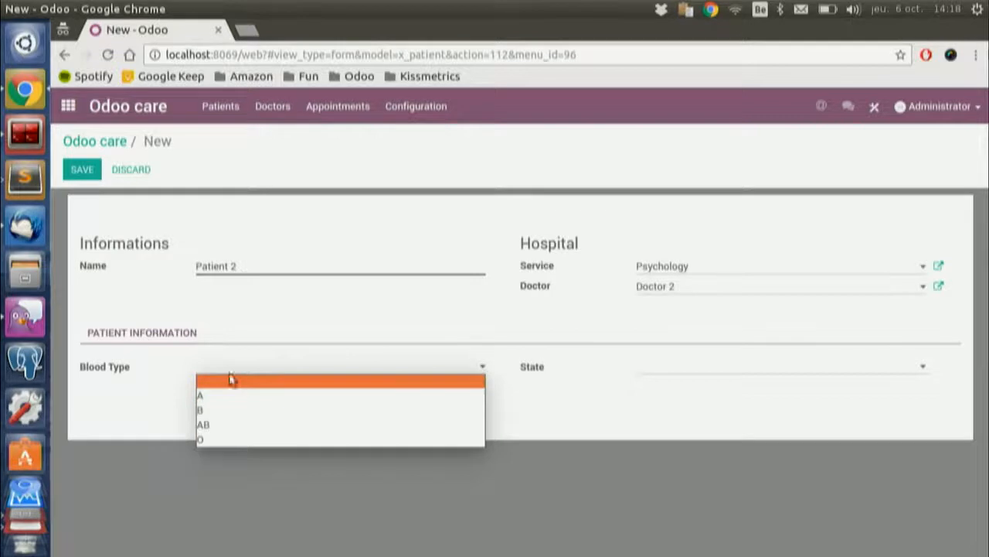
left_click(221, 424)
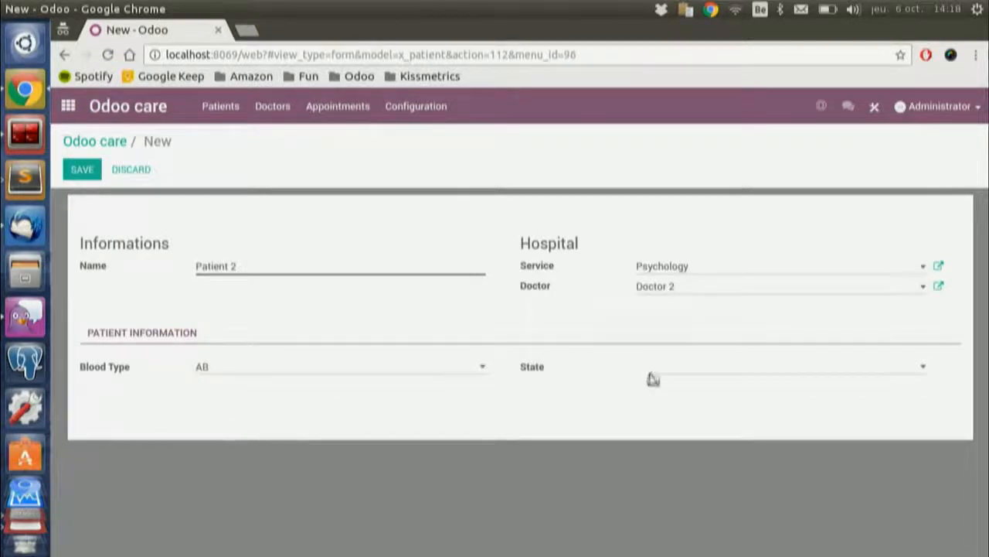
left_click(687, 375)
left_click(696, 396)
left_click(93, 166)
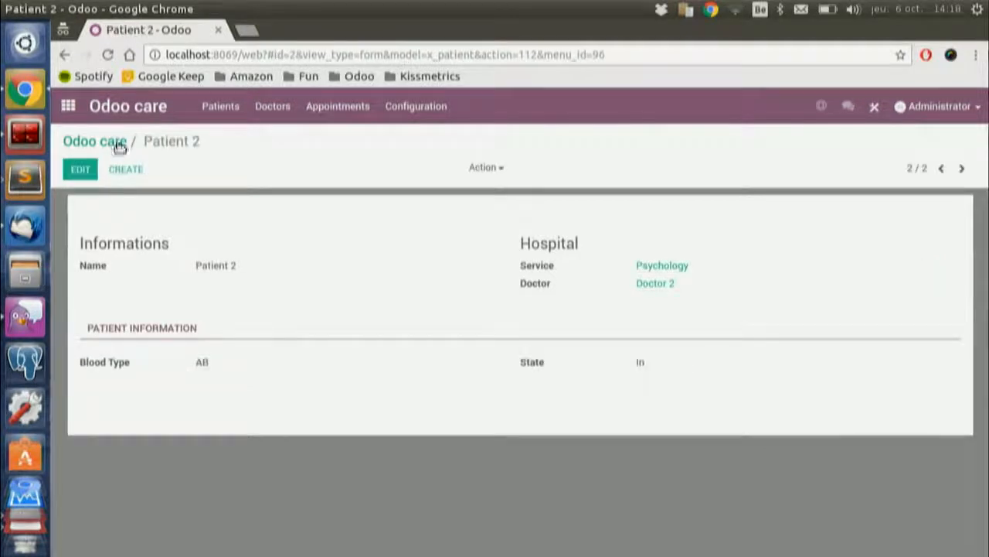
- View the Patient 1 record from the patient list and return to the list
left_click(119, 144)
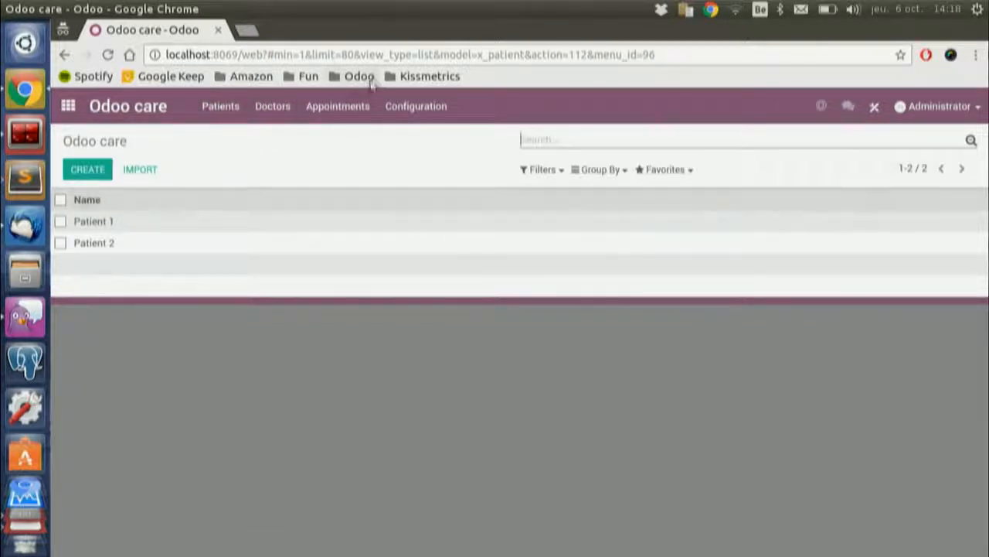
left_click(145, 221)
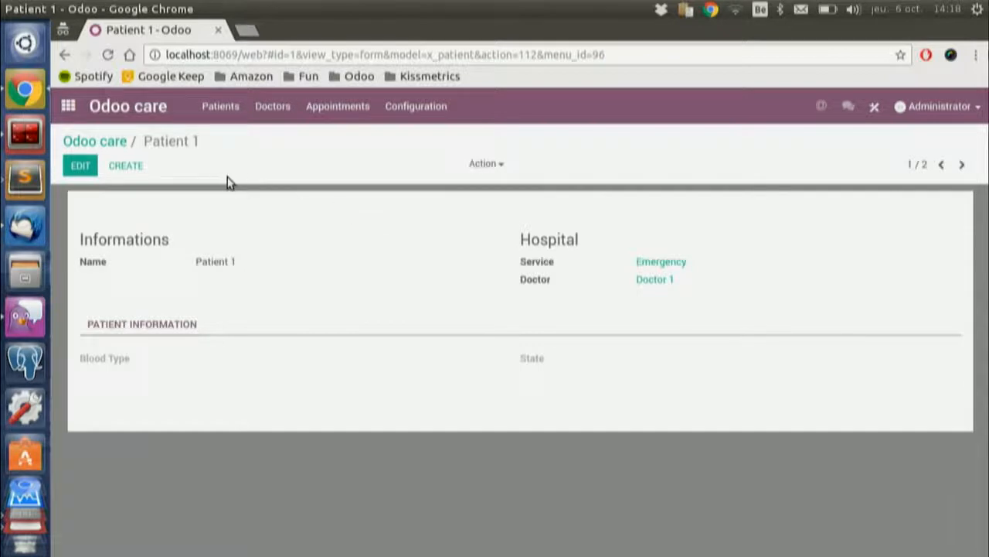
left_click(100, 141)
- Start a new record under Appointments and open its form in Studio
left_click(325, 102)
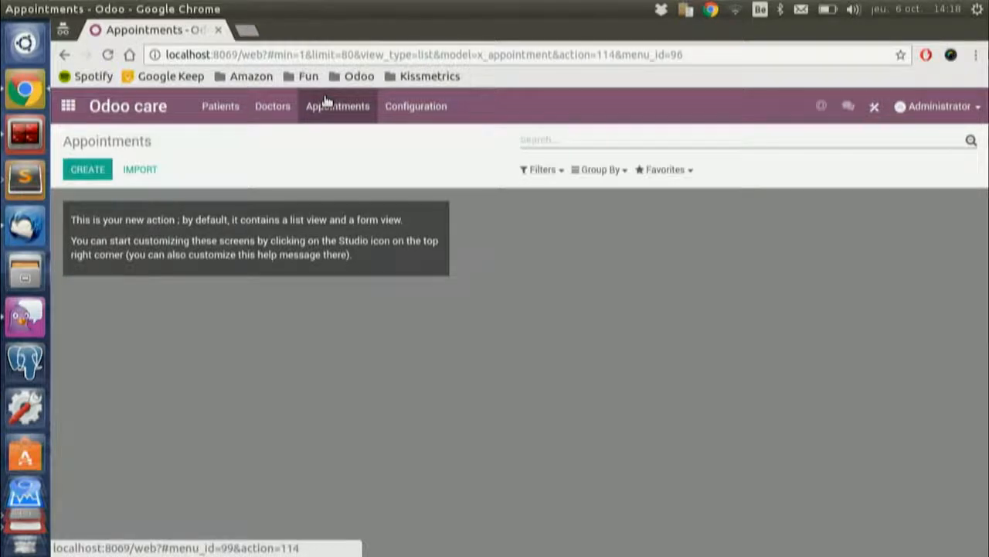
left_click(75, 171)
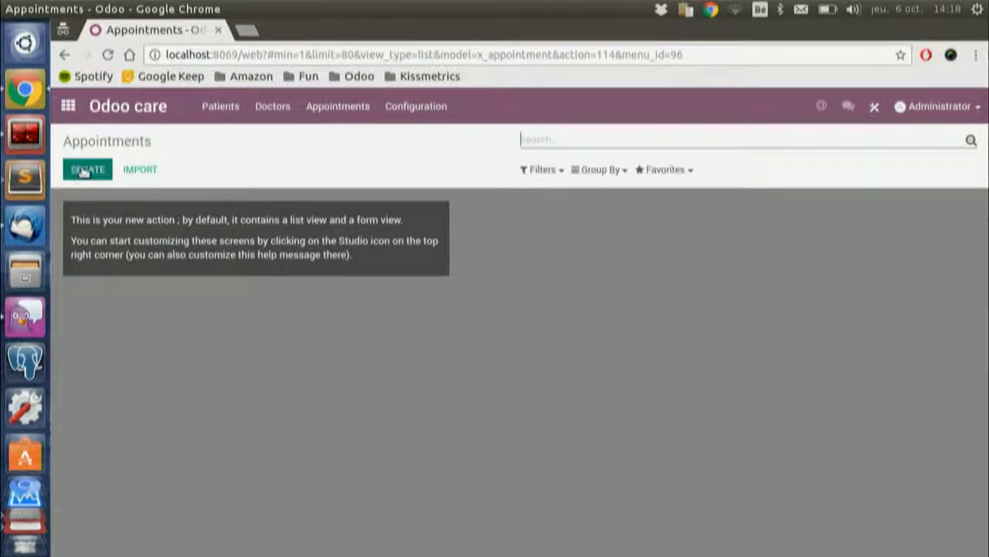
left_click(874, 108)
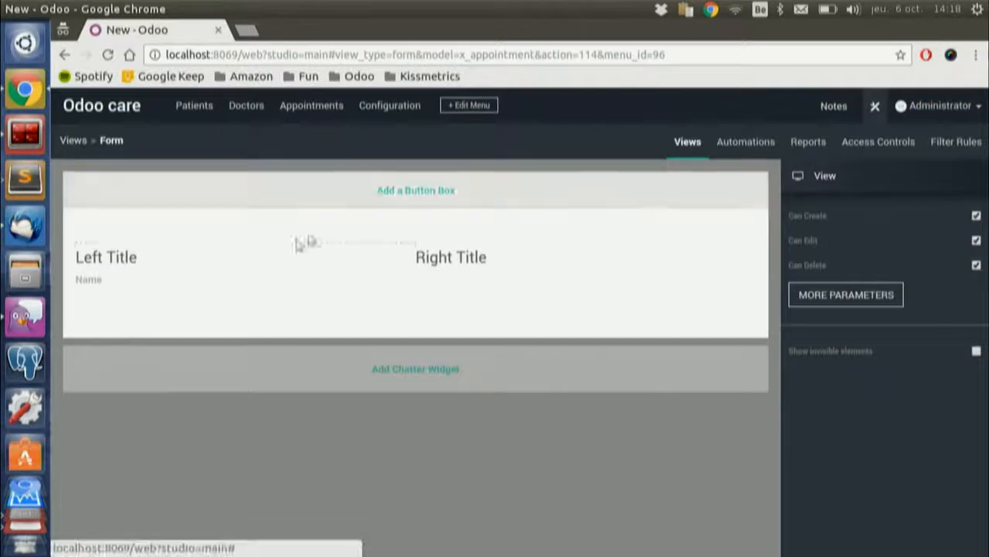
- Clear the "Left Title" and "Right Title" group labels on the appointment form
left_click(162, 267)
triple_click(831, 229)
key("BackSpace")
left_click(822, 264)
triple_click(827, 231)
key("BackSpace")
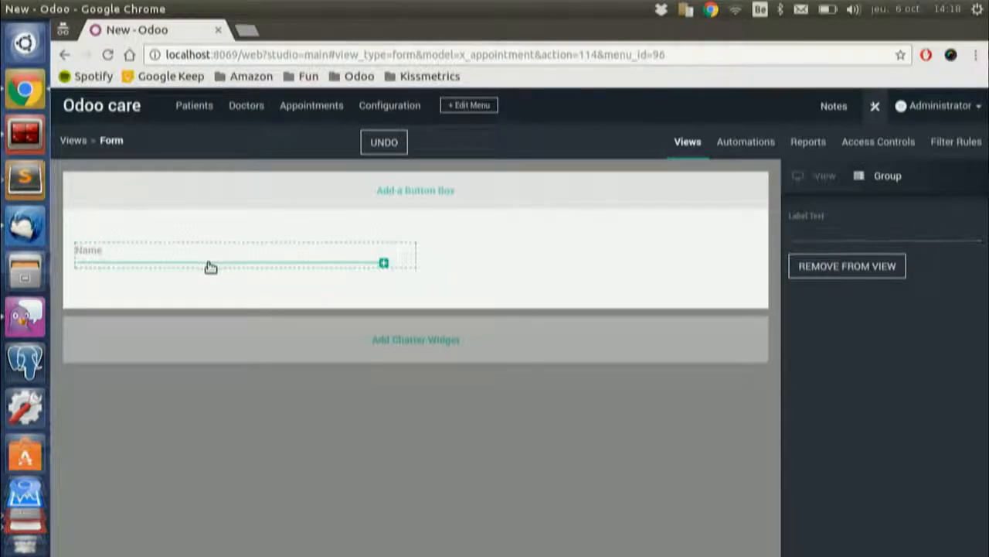
- Start a new field below Name on the appointment form, named x_doctor_id and labelled "Doctor"
left_click(219, 268)
left_click(323, 225)
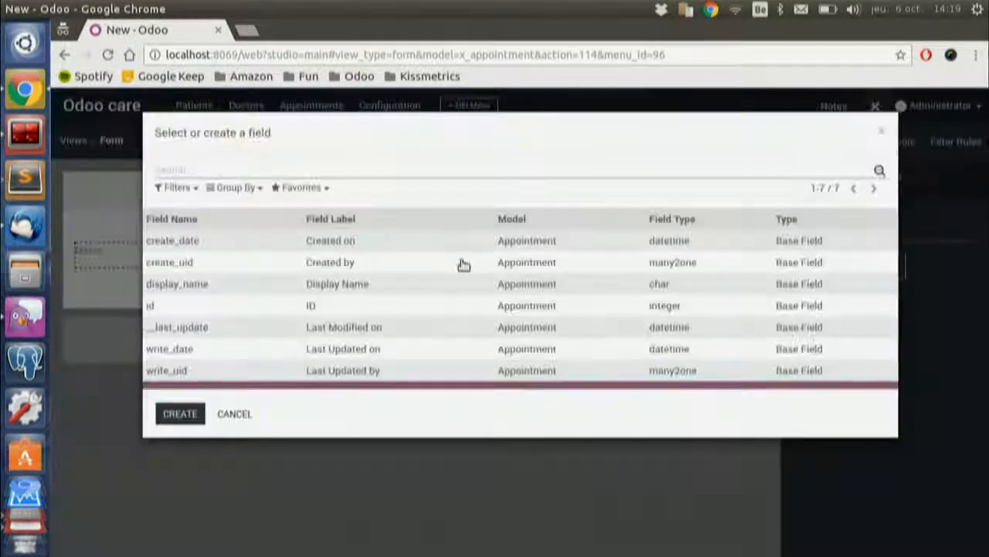
left_click(179, 413)
type("doctor_id")
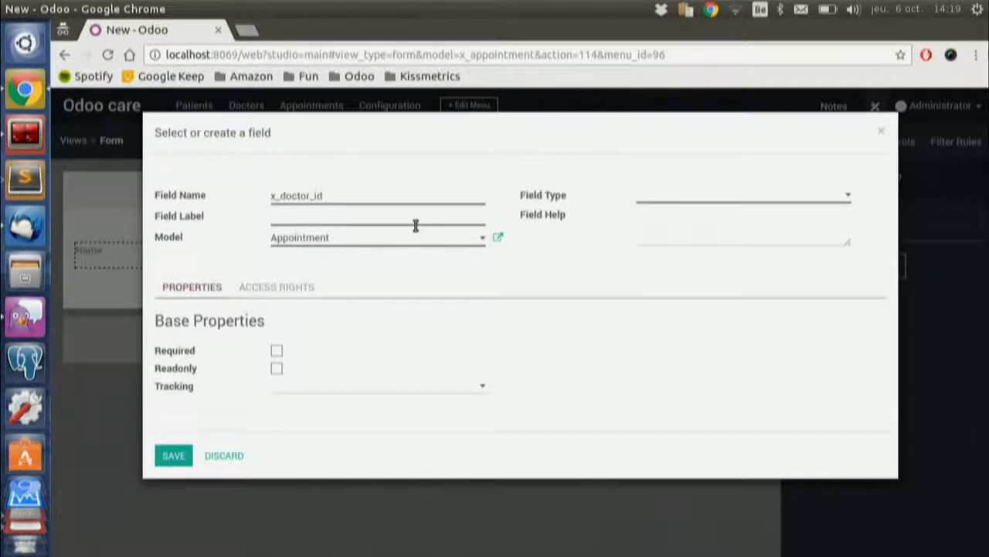
left_click(416, 225)
type("Doctor")
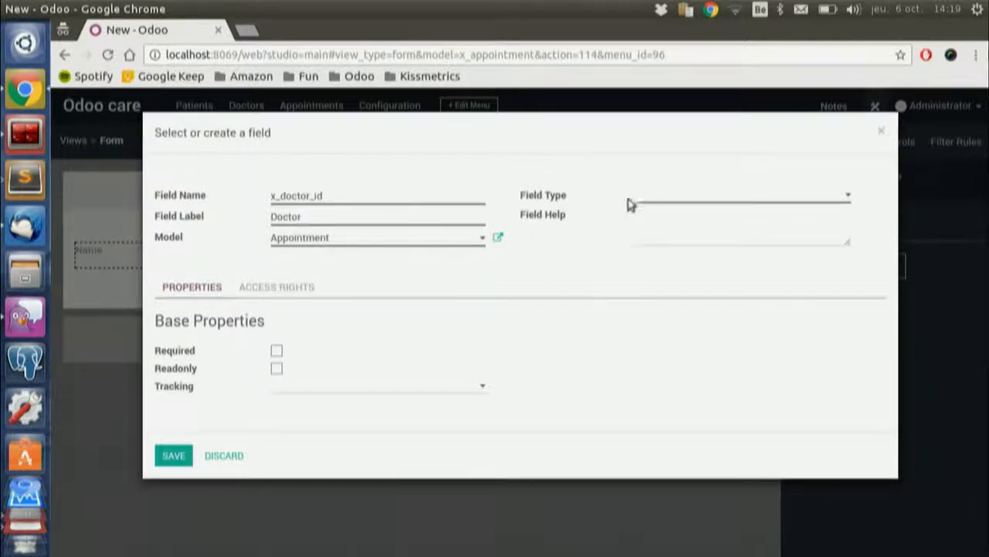
- Make the Doctor field a many2one relation to x_doctor and save it
left_click(656, 194)
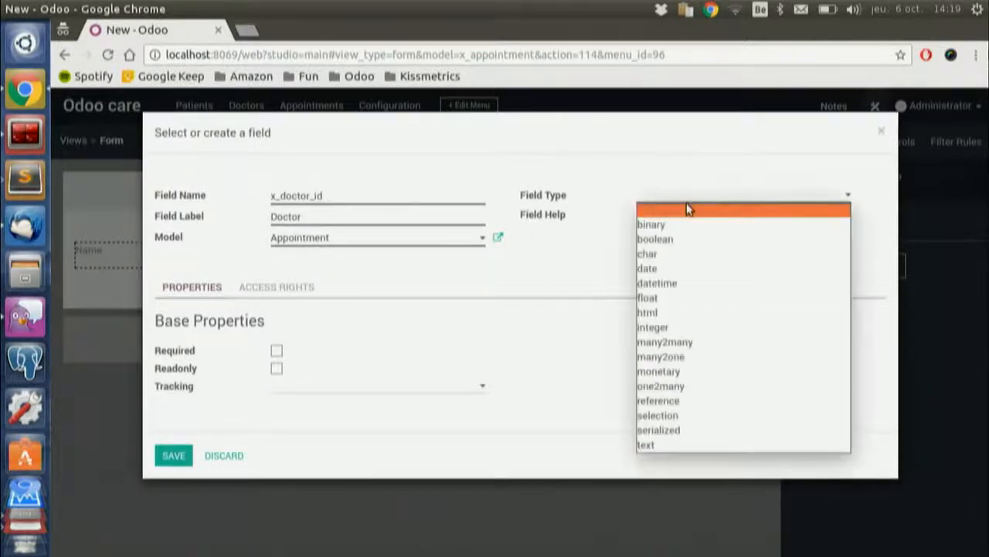
left_click(679, 355)
left_click(661, 355)
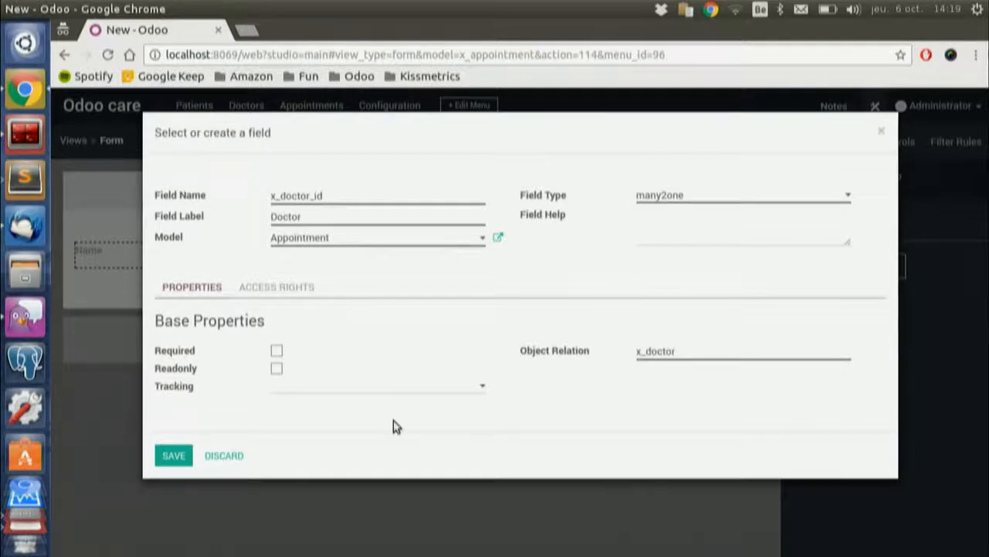
left_click(183, 456)
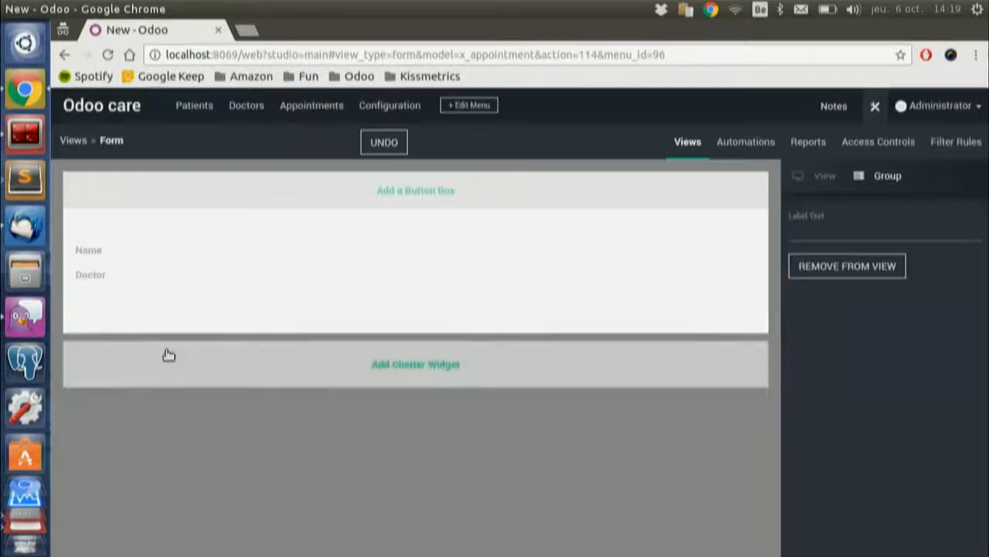
- Start a new field below Doctor on the appointment form, named x_service_id and labelled "Service"
left_click(111, 291)
left_click(303, 232)
left_click(179, 413)
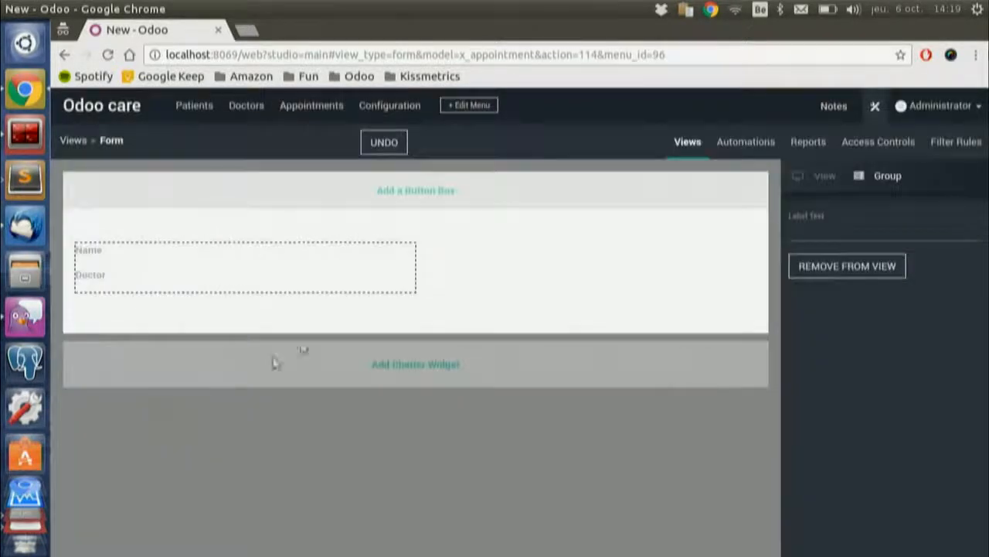
type("service_id")
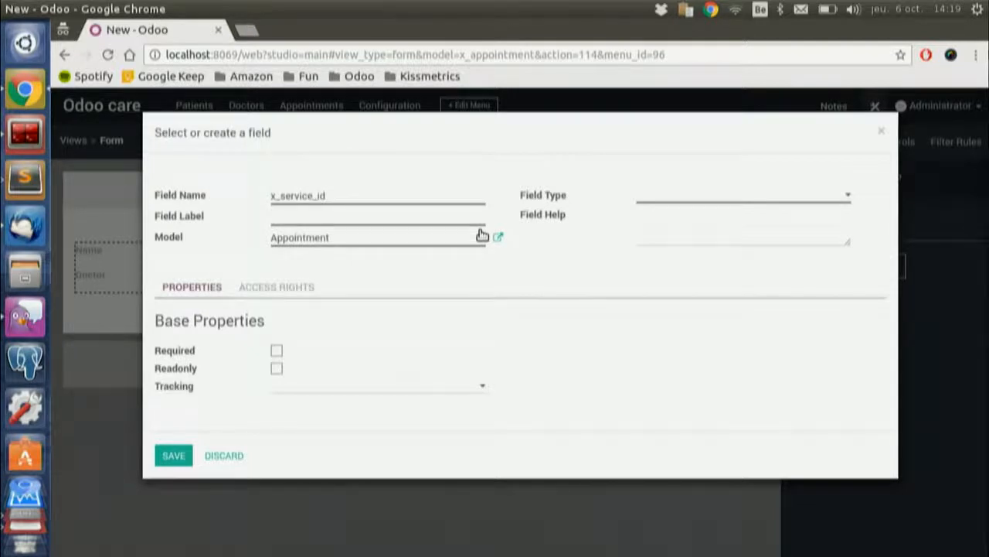
type("Service")
- Make the Service field a many2one relation to x_service and save it
left_click(702, 198)
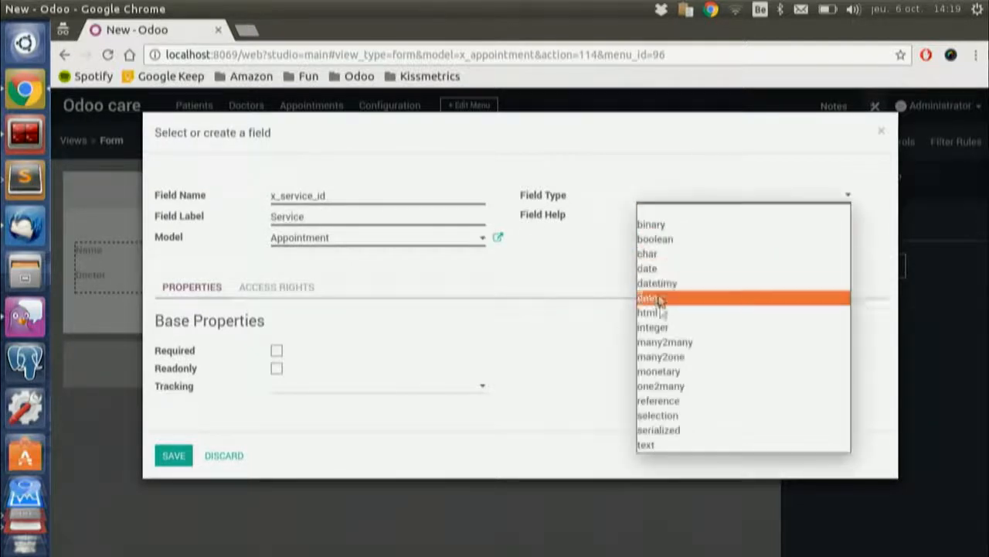
left_click(677, 372)
left_click(669, 348)
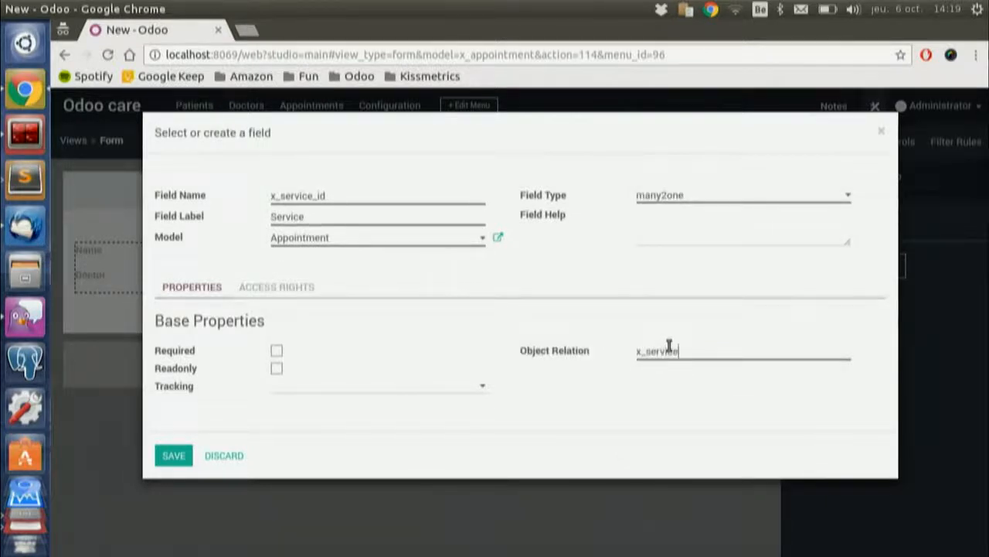
left_click(173, 455)
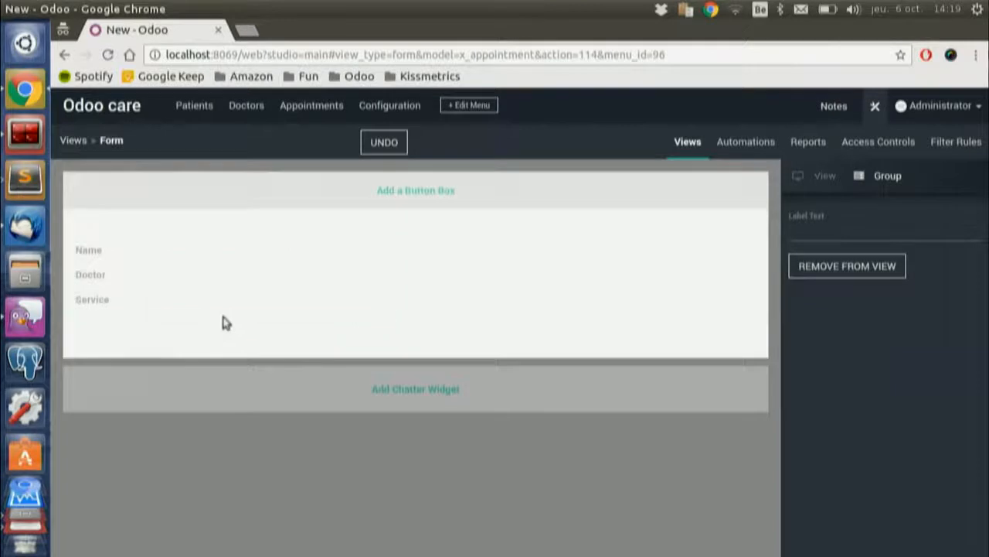
- Add a notebook below the Service field, label its page "Schedule", and add a second page to it
left_click(225, 341)
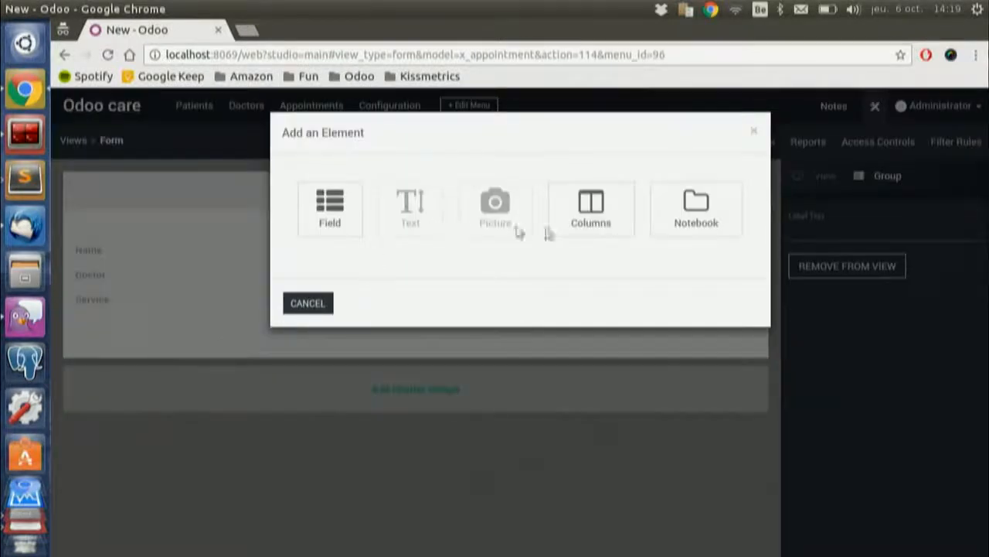
left_click(686, 214)
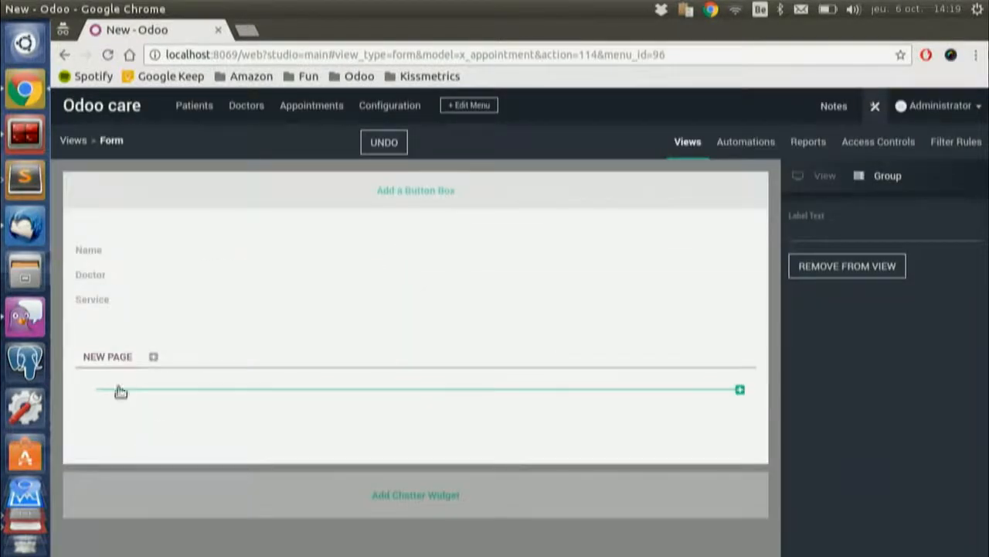
left_click(114, 359)
triple_click(839, 233)
type("B")
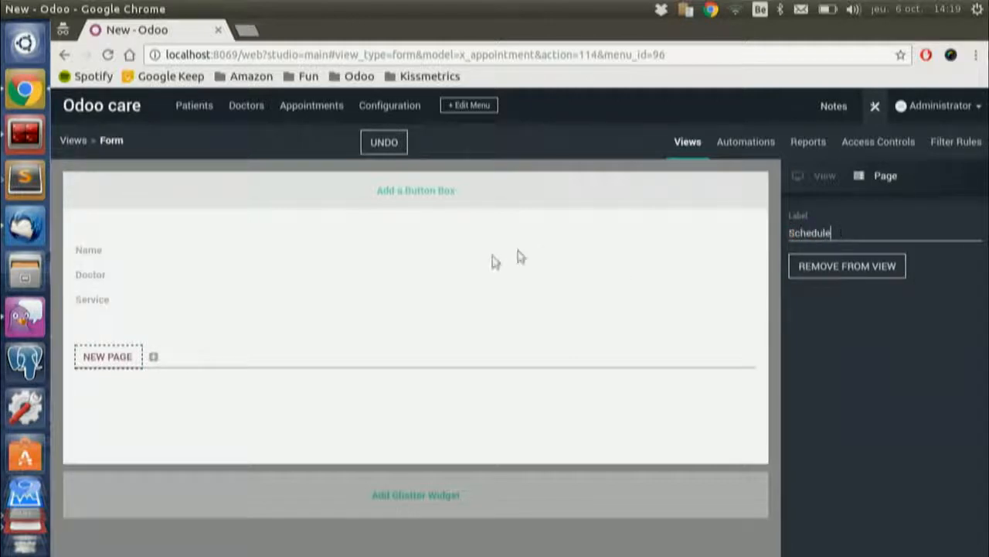
left_click(185, 343)
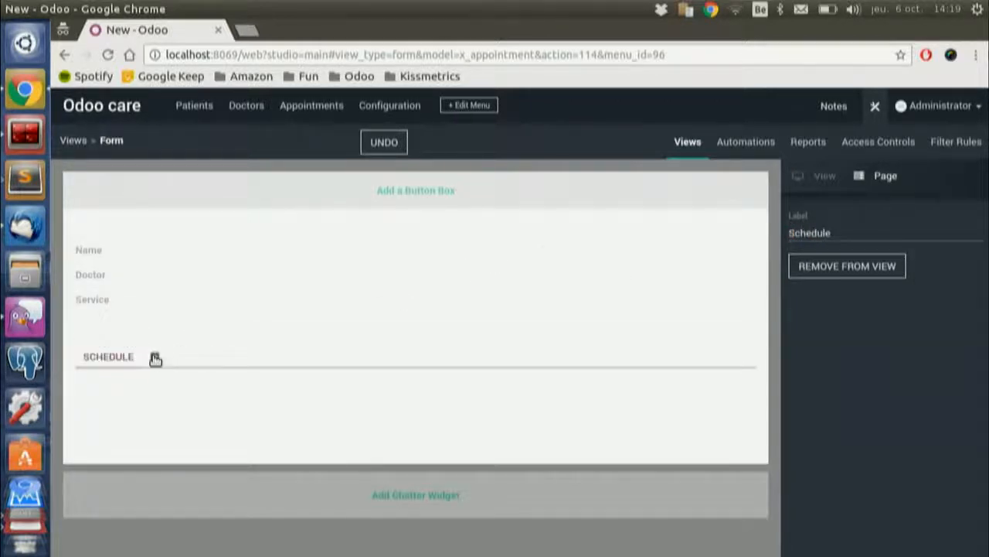
left_click(155, 358)
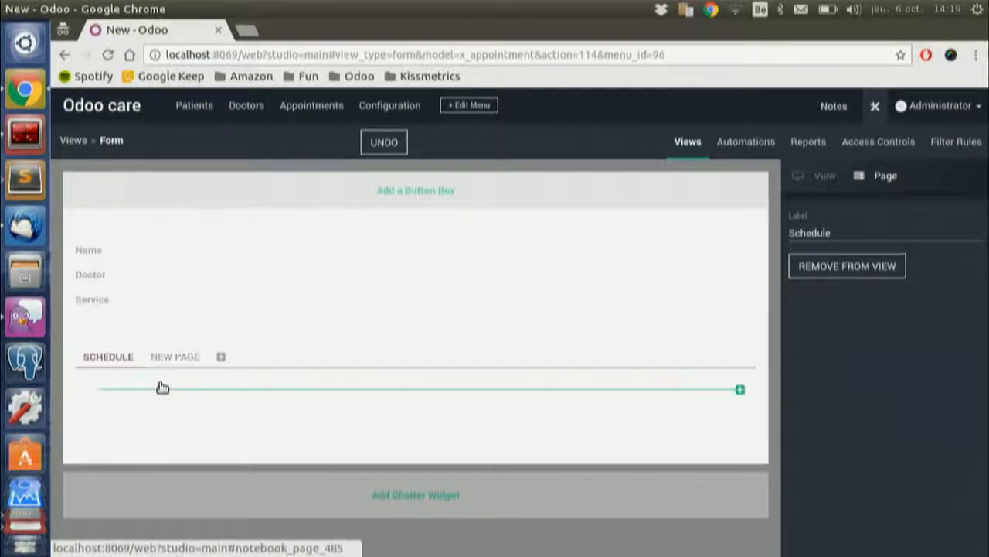
- Insert columns into the Schedule page and clear both the left and right column titles
left_click(161, 388)
left_click(608, 199)
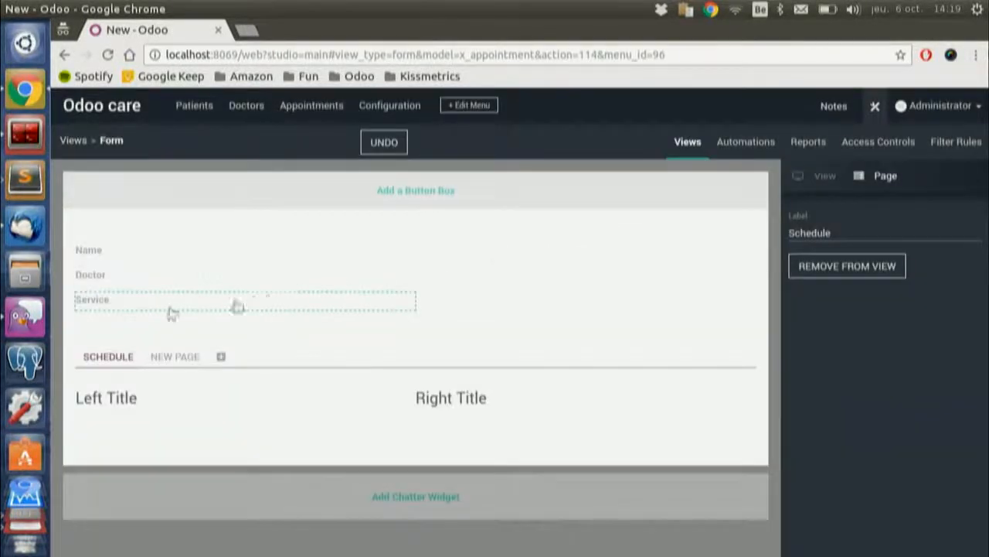
left_click(109, 410)
triple_click(835, 239)
key("BackSpace")
left_click(464, 393)
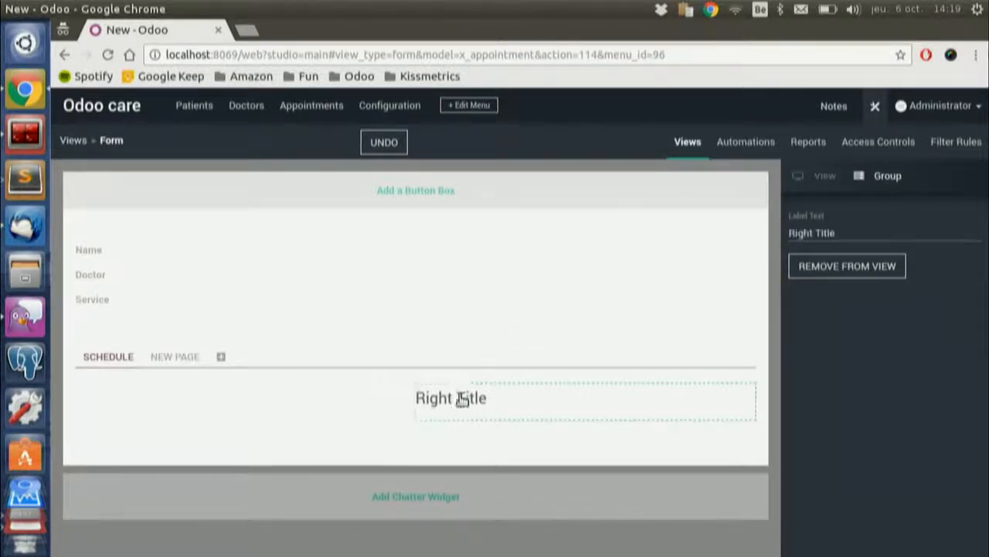
triple_click(848, 240)
key("BackSpace")
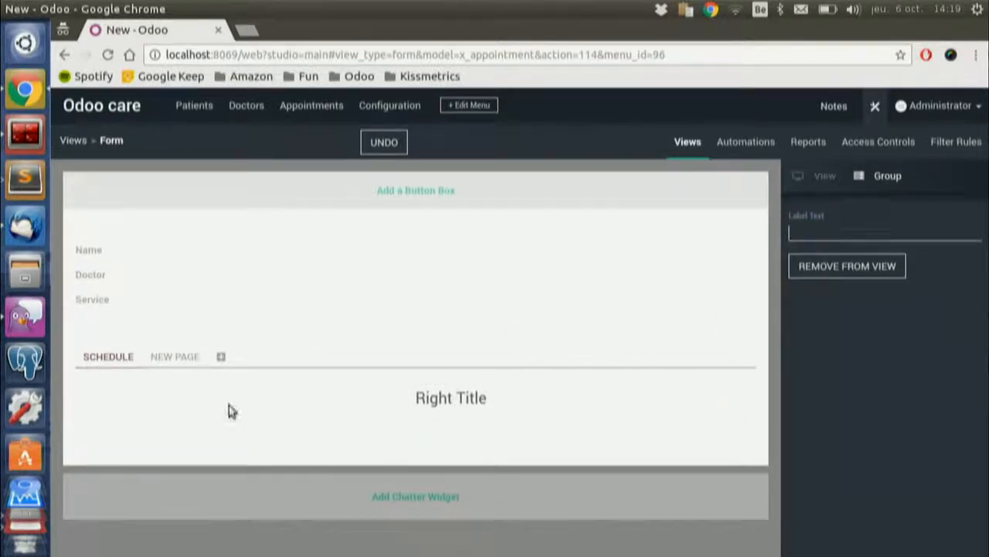
- Create a datetime field x_start_date labelled "Start Date" in the left column of the Schedule page and save it
left_click(106, 386)
left_click(327, 220)
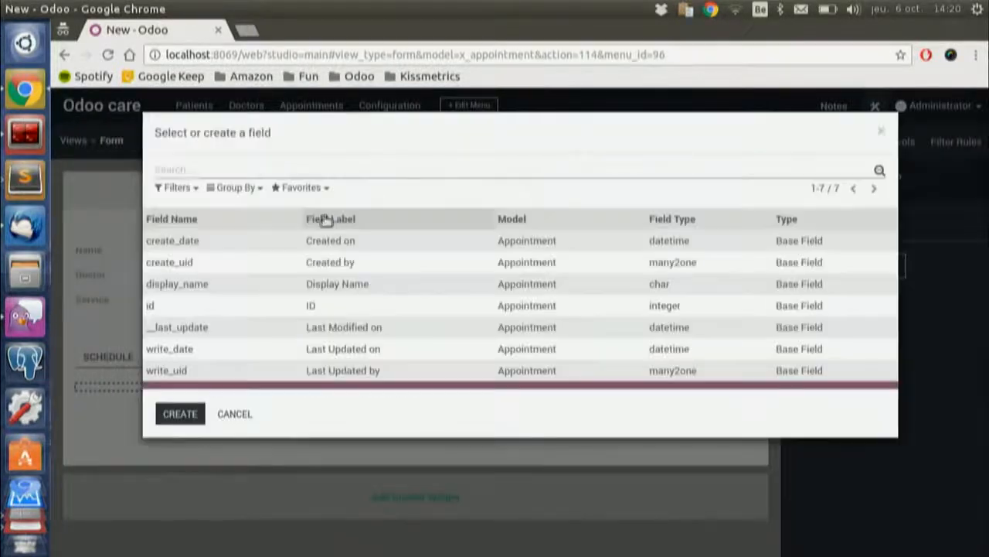
left_click(177, 419)
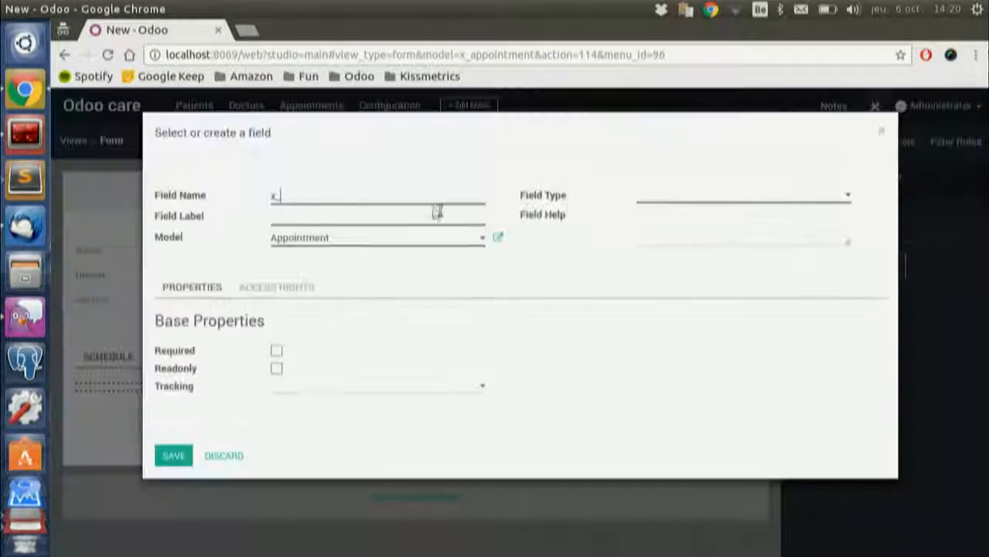
type("start_date")
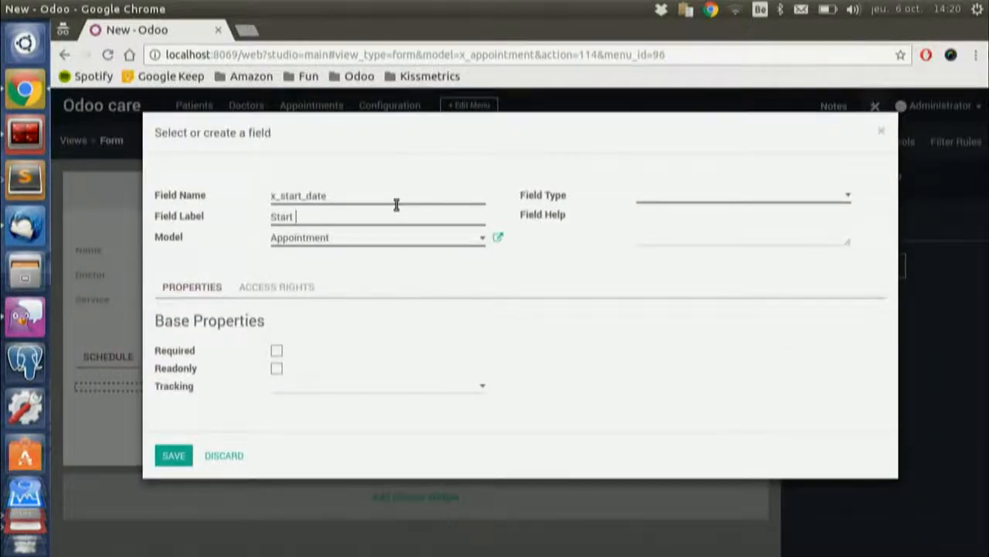
left_click(682, 205)
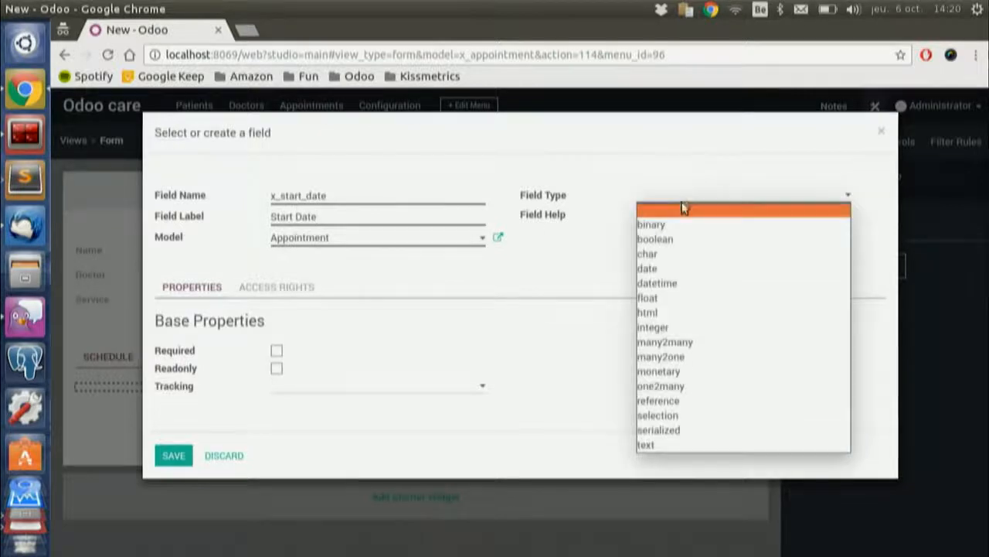
left_click(664, 283)
left_click(172, 461)
- Create a datetime field x_end_date labelled "End Date" below Start Date and save it
left_click(106, 408)
left_click(334, 226)
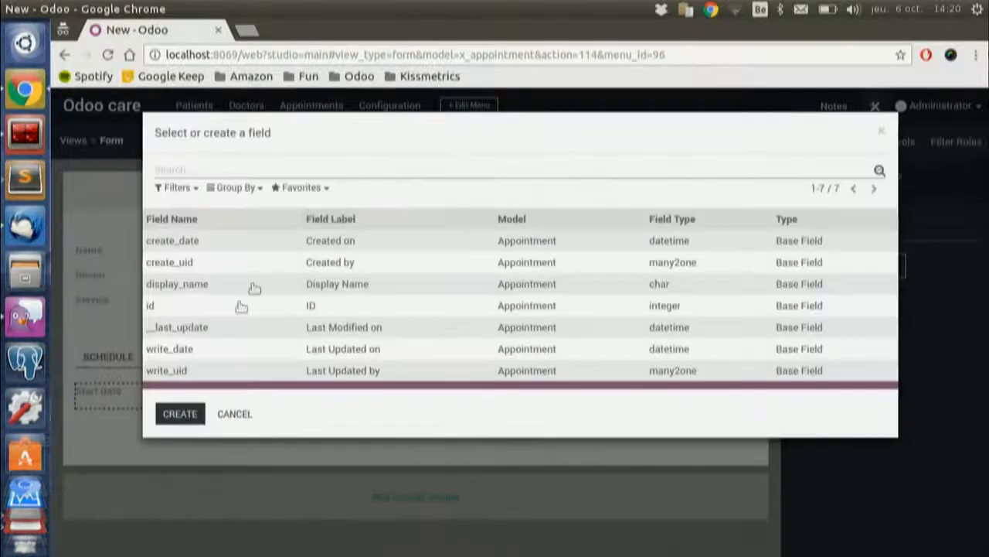
left_click(197, 413)
type("end_date")
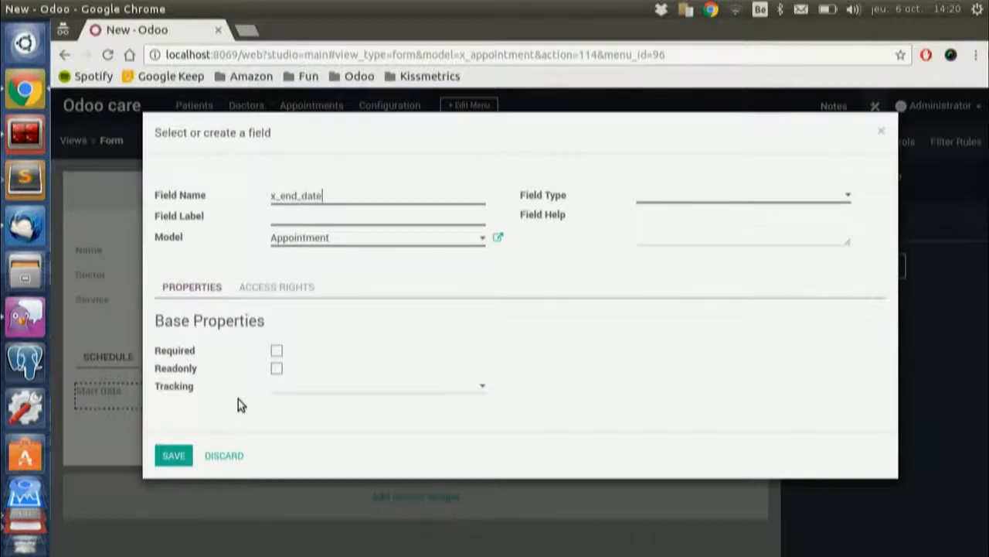
key("Tab")
type("E")
left_click(643, 201)
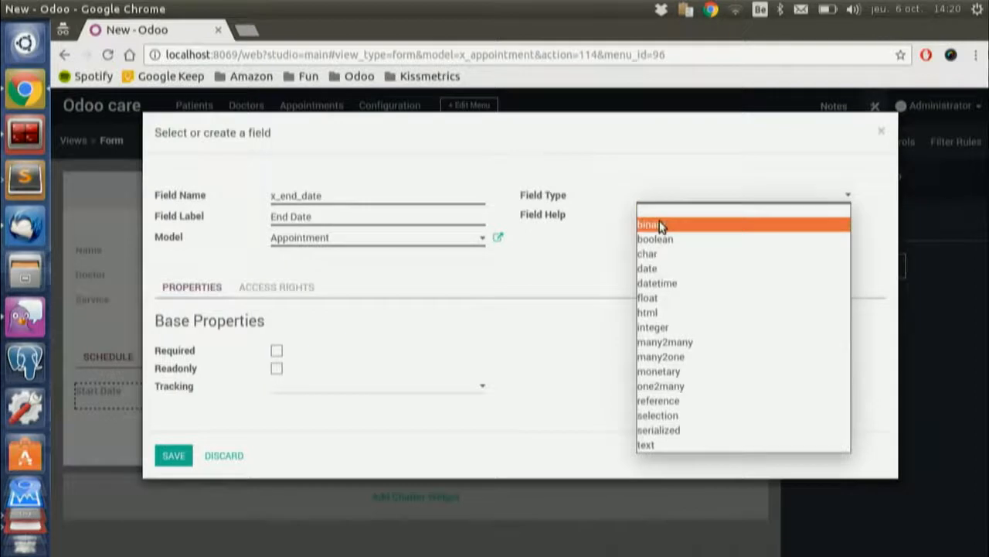
left_click(671, 361)
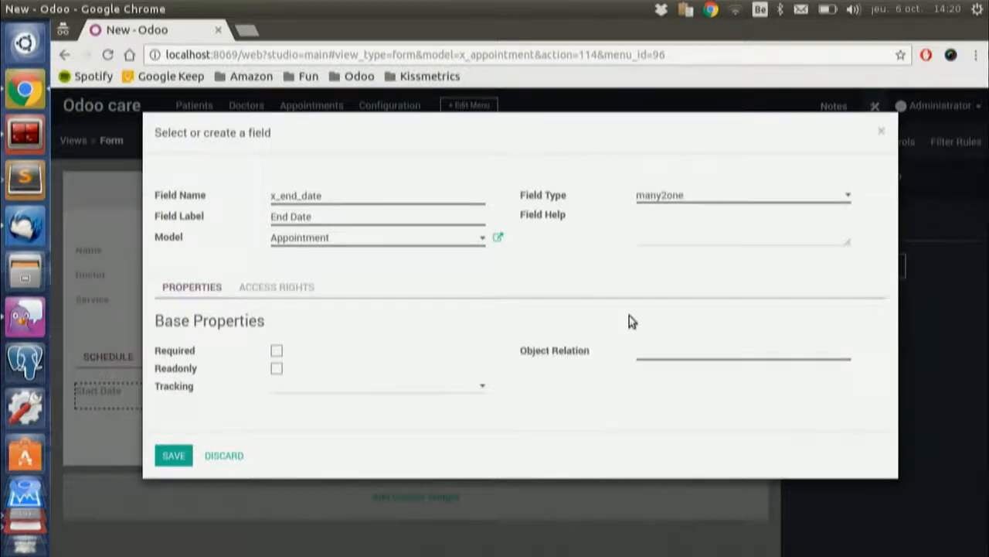
left_click(671, 195)
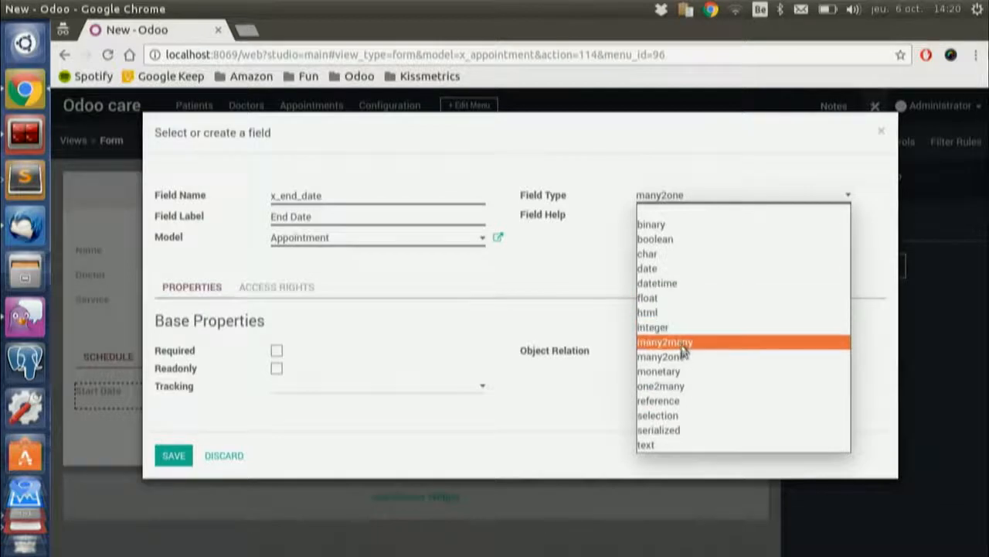
left_click(692, 283)
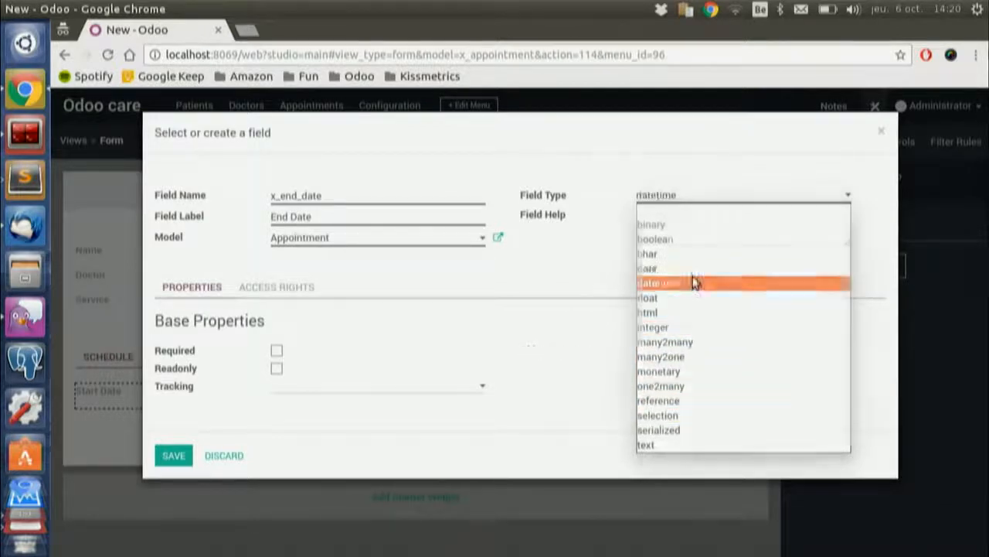
left_click(174, 456)
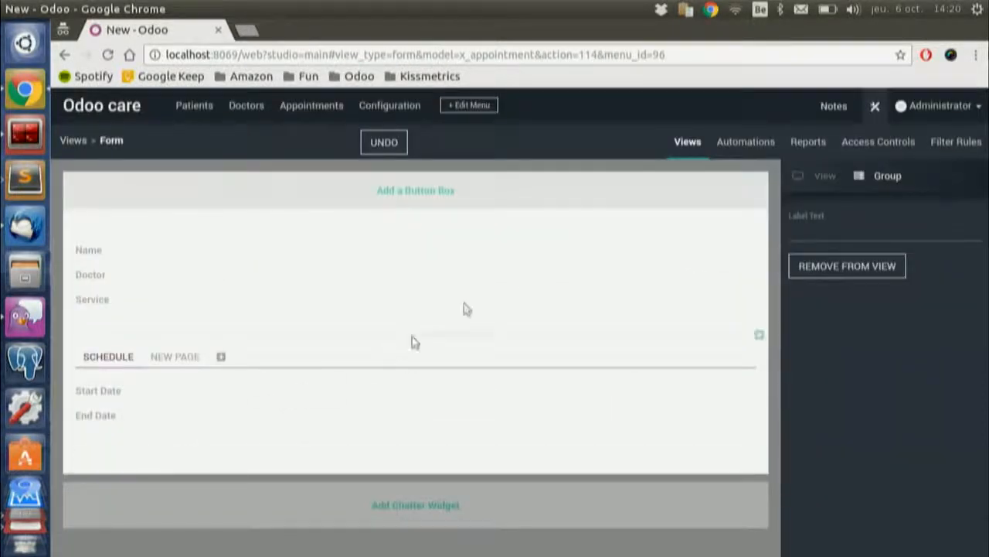
- Leave Studio and name the new appointment record "Appointments"
left_click(875, 106)
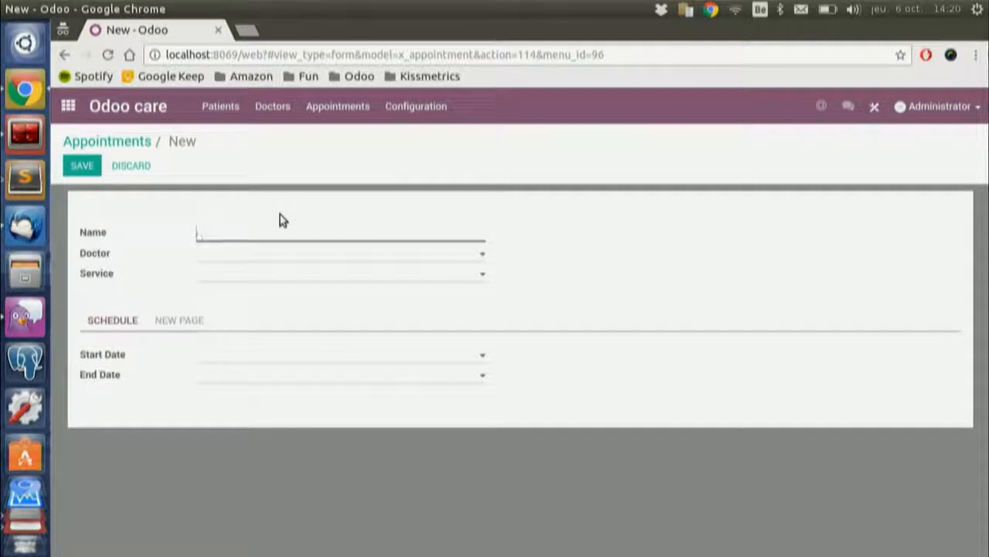
type("Anpointme")
key("BackSpace")
key("BackSpace")
key("BackSpace")
key("BackSpace")
key("BackSpace")
key("BackSpace")
key("BackSpace")
key("BackSpace")
type("ppointe")
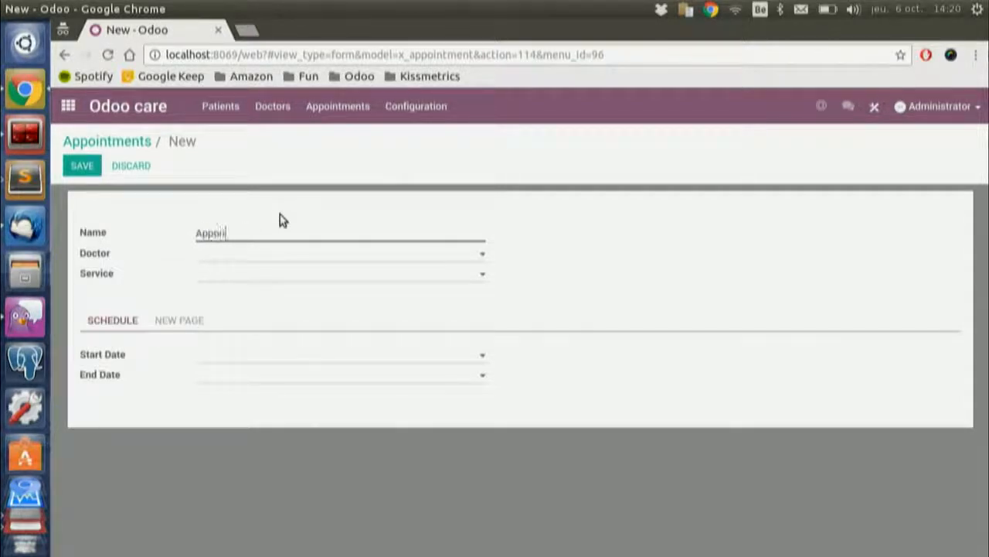
key("BackSpace")
key("BackSpace")
key("BackSpace")
key("BackSpace")
type("intments")
- Assign Doctor 1 and the Emergency service to the appointment
left_click(295, 275)
left_click(300, 258)
left_click(288, 276)
left_click(280, 276)
left_click(270, 292)
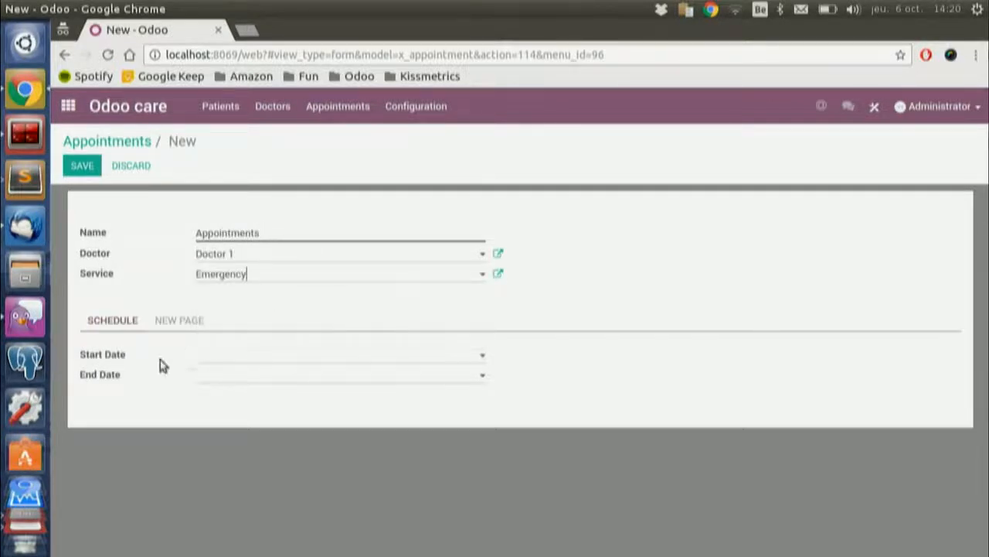
- Set the appointment's start date to 10/06/2016 14:00:00
left_click(211, 356)
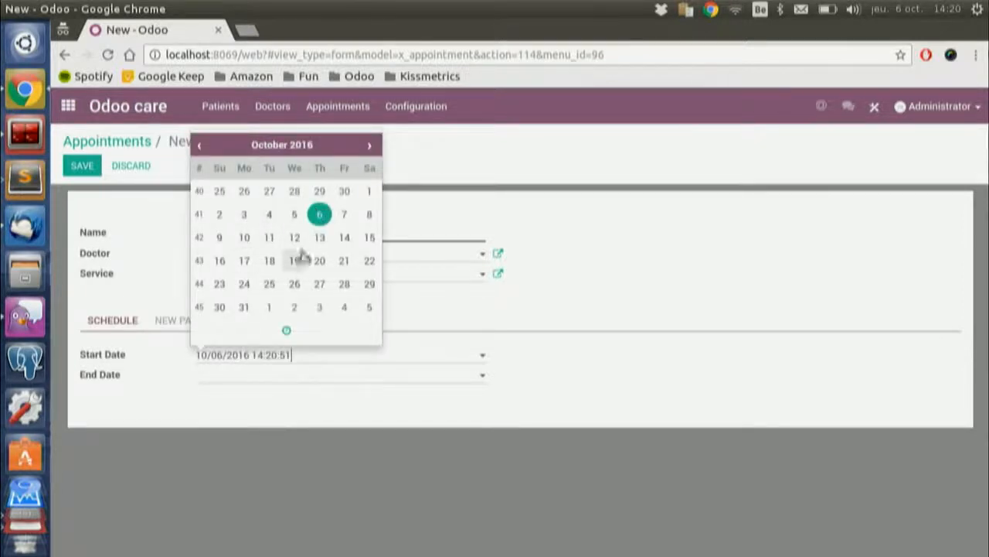
left_click(285, 331)
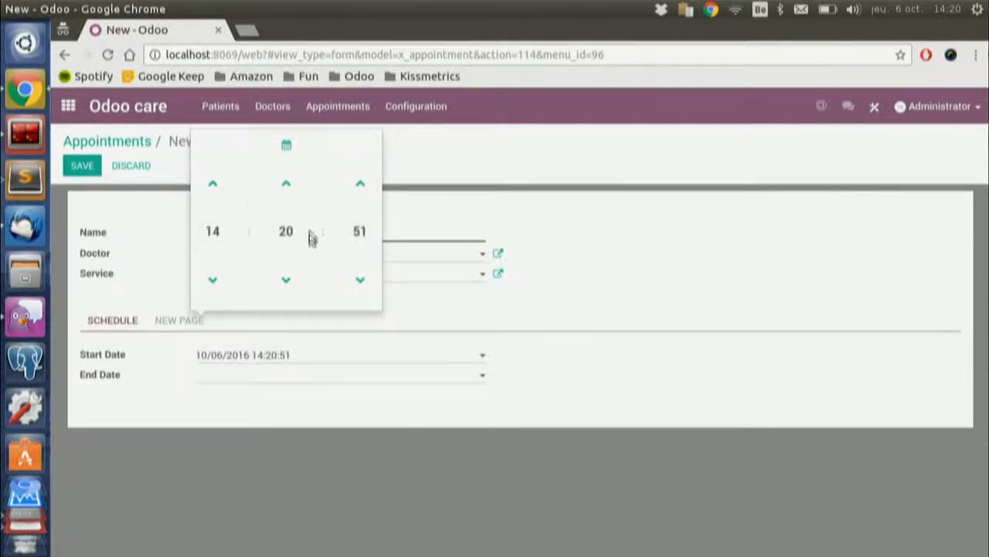
left_click(283, 232)
left_click(218, 183)
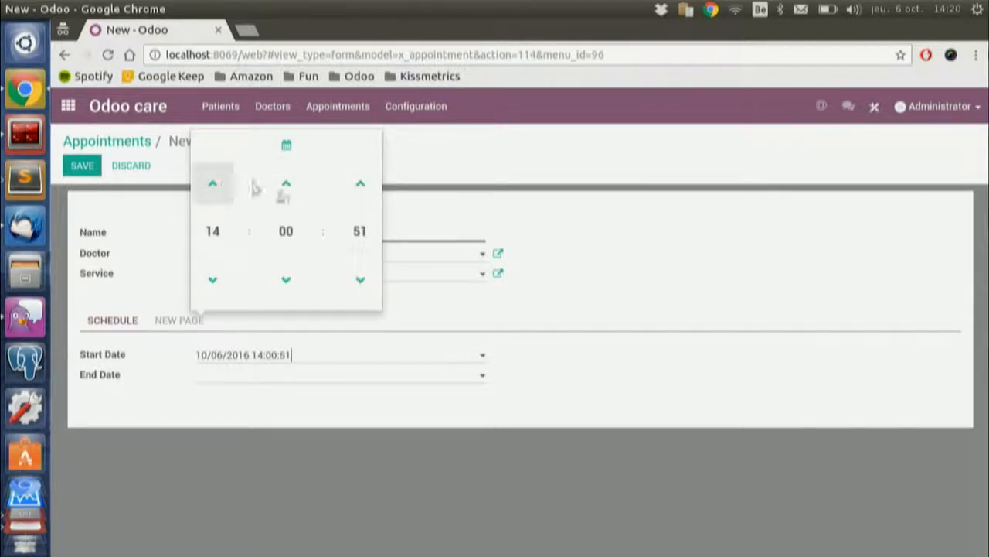
left_click(360, 230)
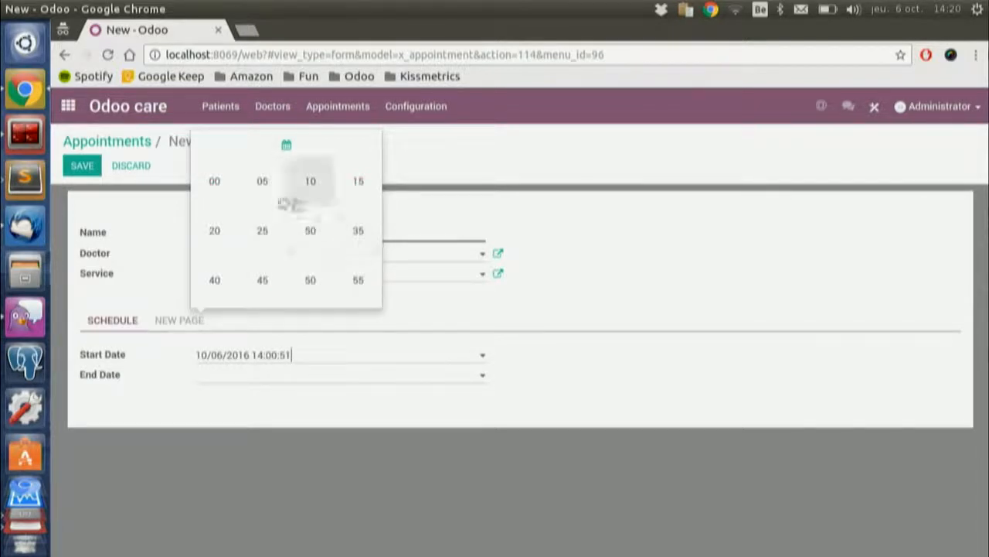
left_click(224, 188)
- Set the appointment's end date to 10/06/2016 16:00:00 and save the record
left_click(257, 371)
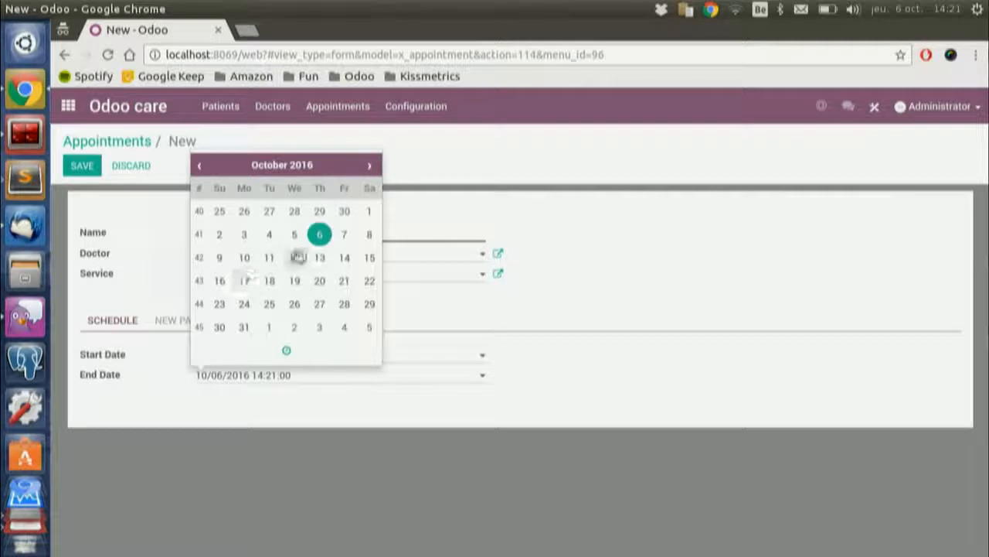
left_click(291, 349)
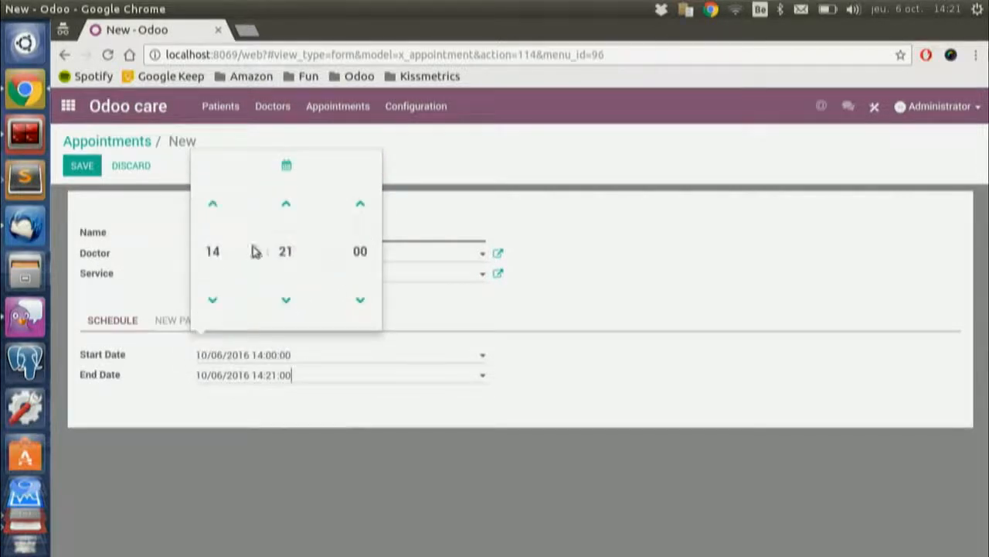
left_click(219, 249)
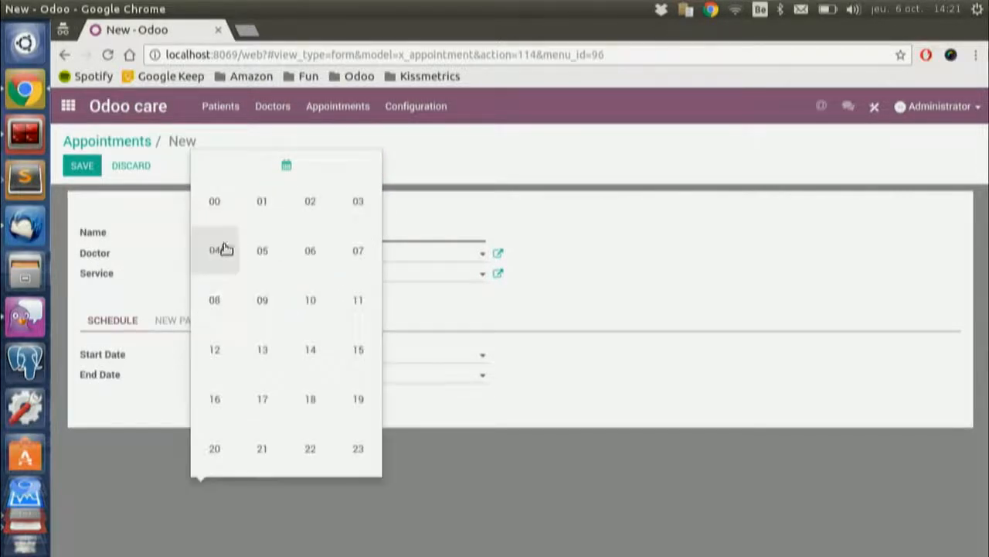
left_click(214, 399)
left_click(283, 256)
left_click(230, 213)
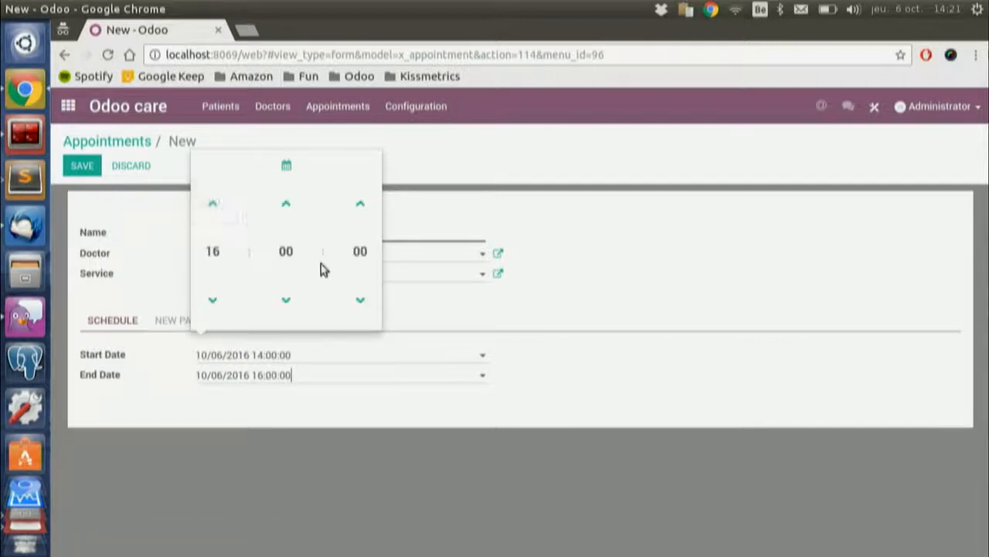
left_click(495, 195)
left_click(91, 165)
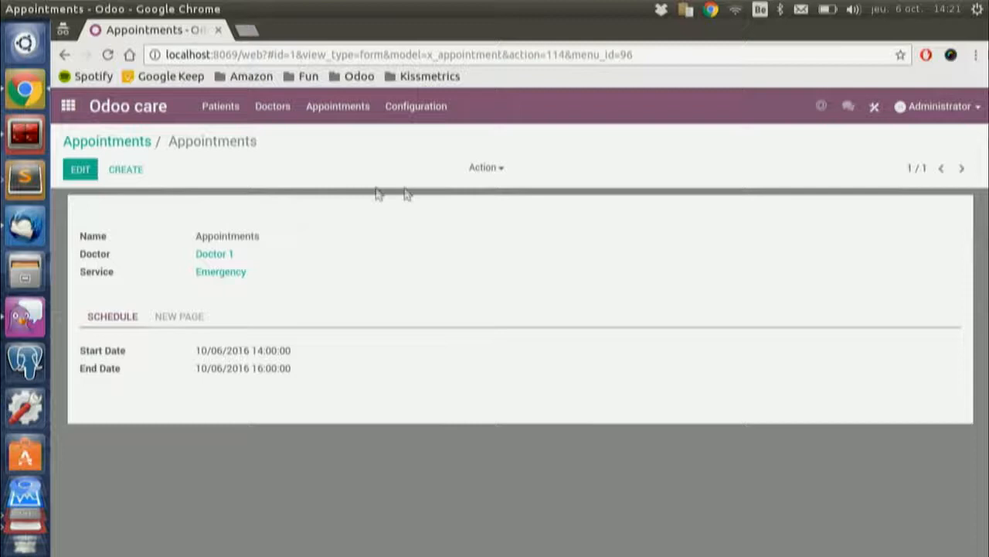
- Duplicate the appointment and fill in the copy as "Appointment 2" with Doctor 2 and the Psychology service
left_click(476, 172)
left_click(488, 218)
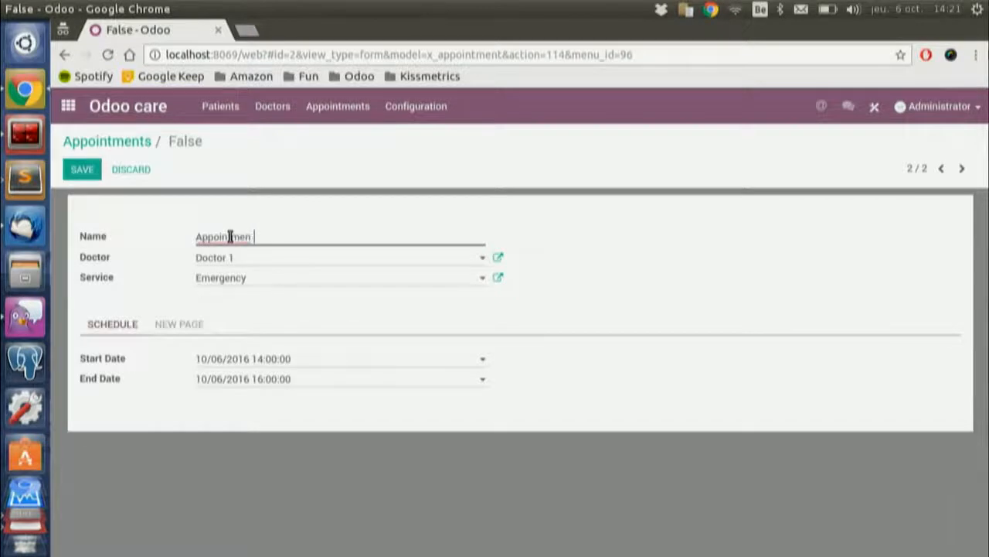
left_click(244, 257)
left_click(266, 298)
left_click(250, 279)
left_click(248, 321)
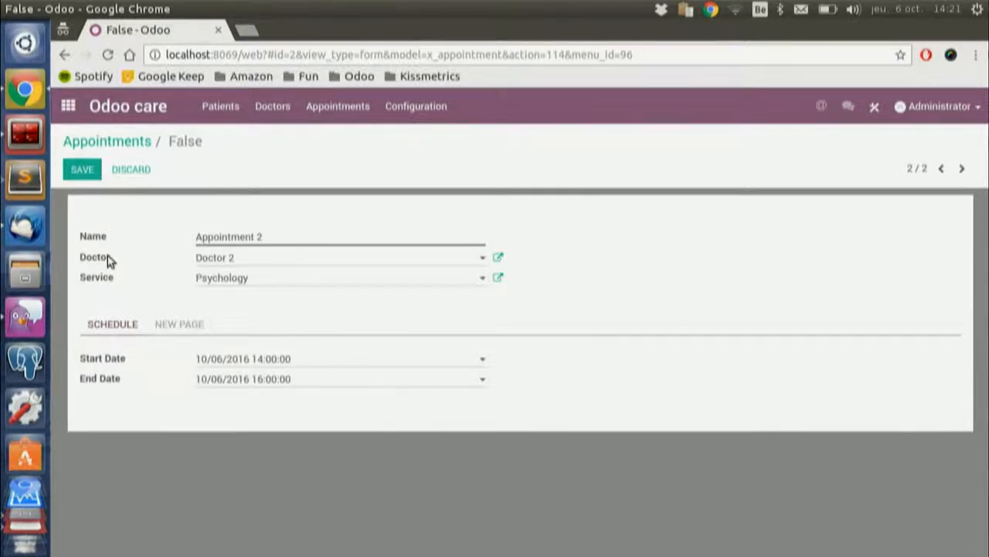
- Reopen Studio on the appointment form, discarding the unsaved changes to the duplicated record
left_click(874, 106)
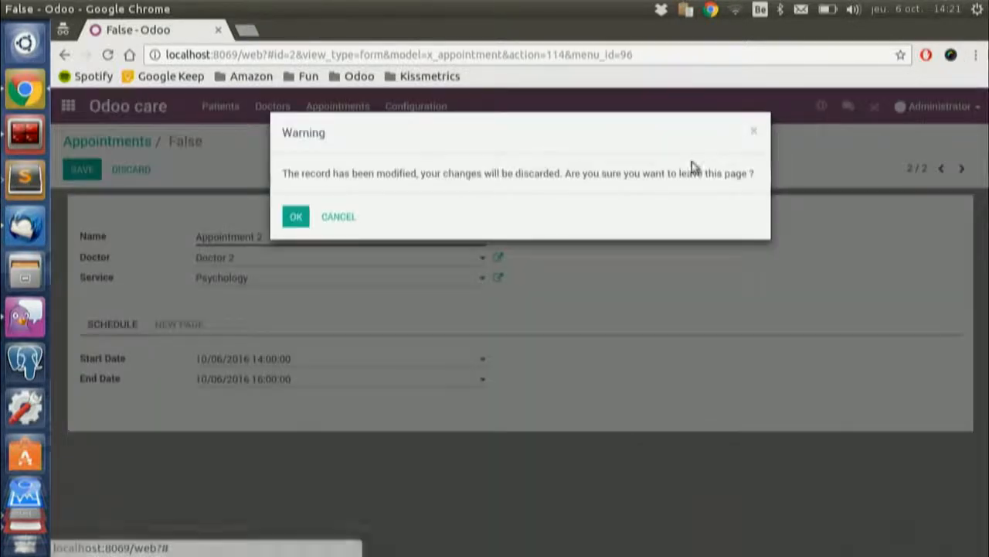
left_click(300, 209)
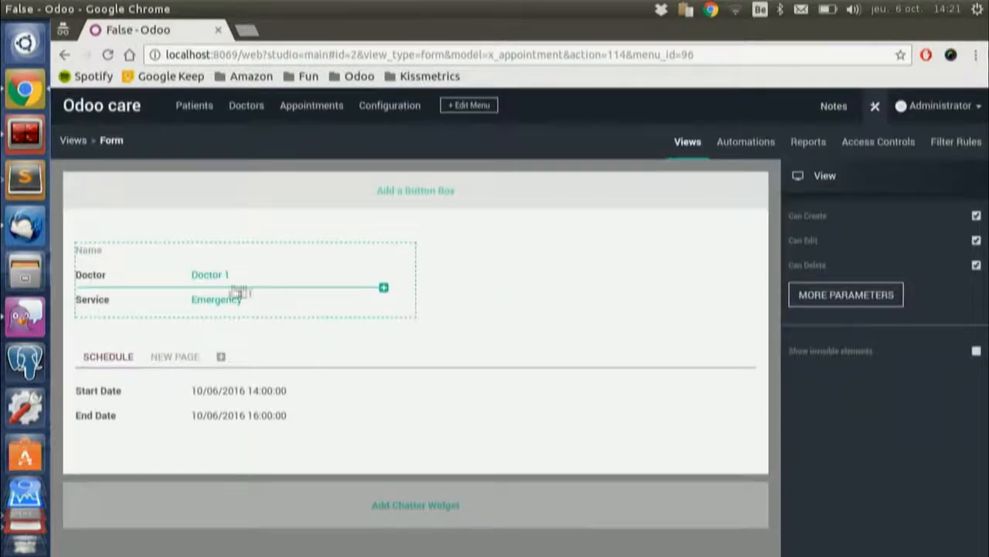
- Add a many2one field x_patient_id labelled "Patient" between Doctor and Service on the appointment form, related to the patient model
left_click(189, 292)
left_click(346, 196)
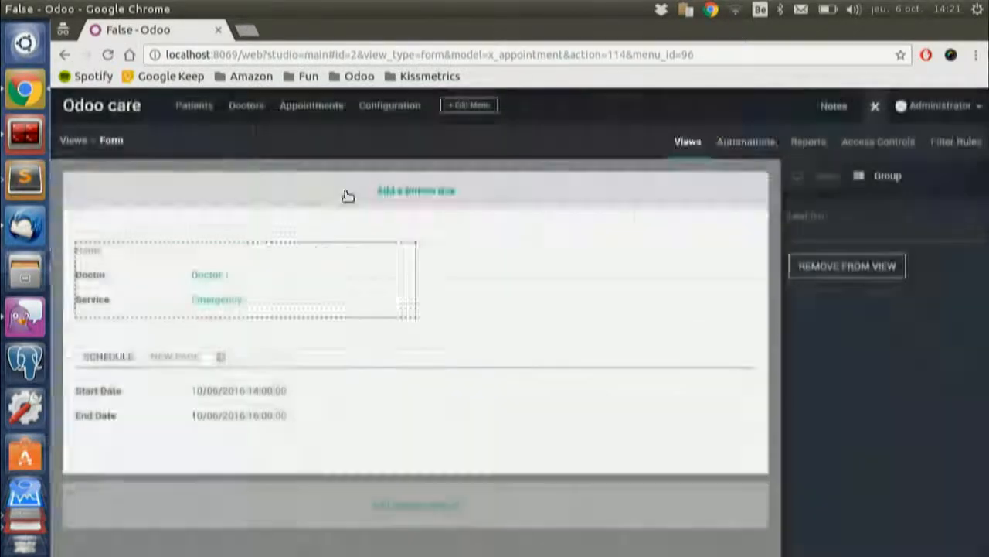
left_click(178, 386)
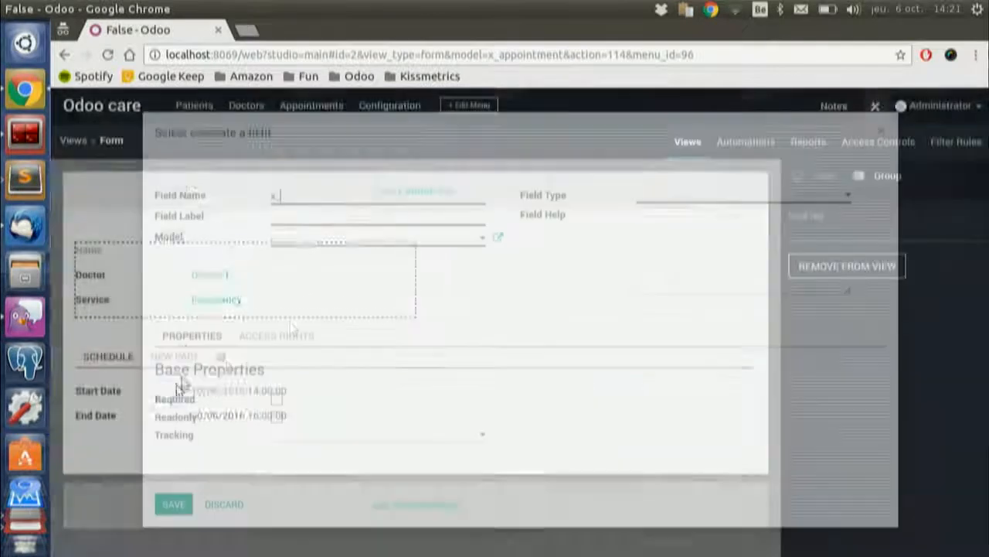
type("patient_id")
key("Tab")
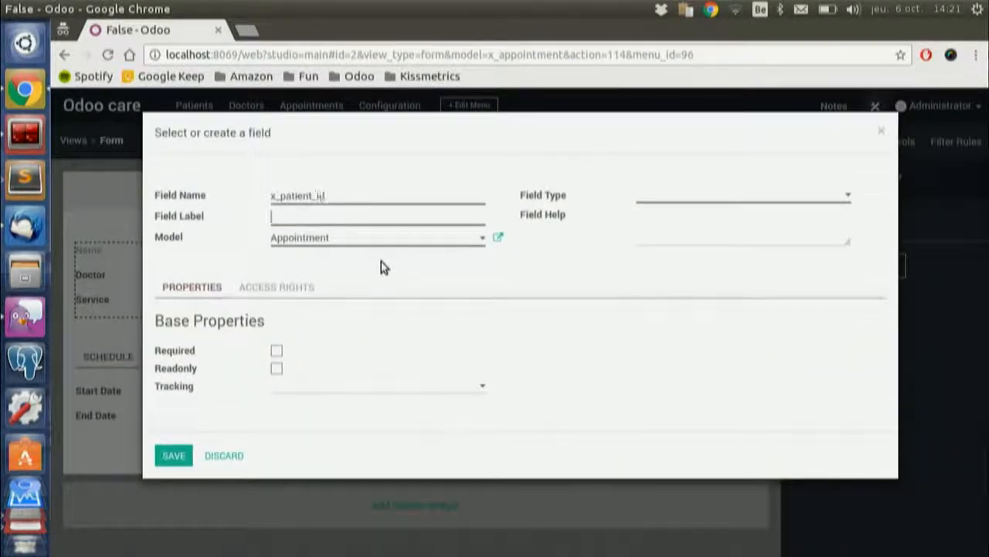
type("Patient")
left_click(663, 198)
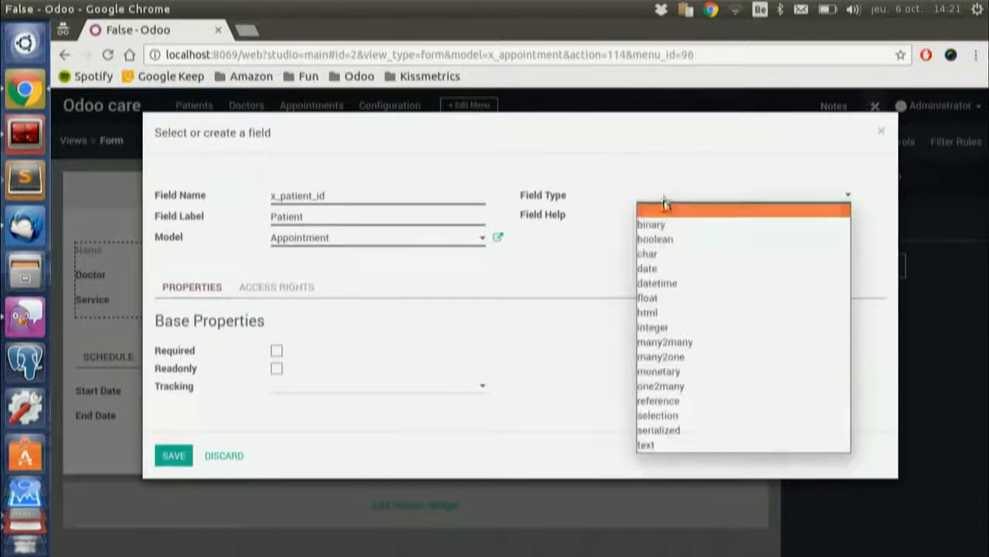
left_click(661, 357)
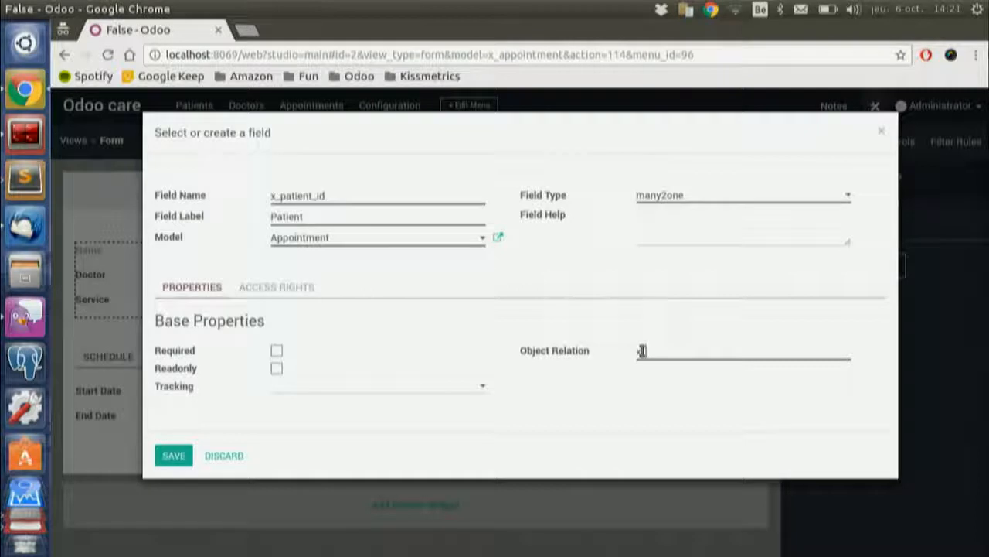
left_click(173, 458)
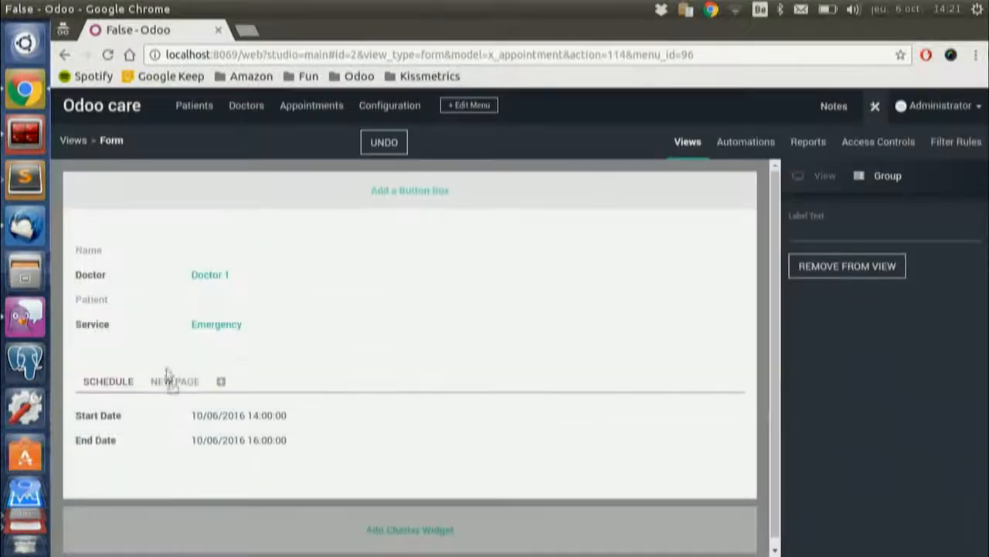
- Leave Studio, then rename the open unnamed appointment "Appointment 2", assign it Patient 2 and save the record
left_click(133, 300)
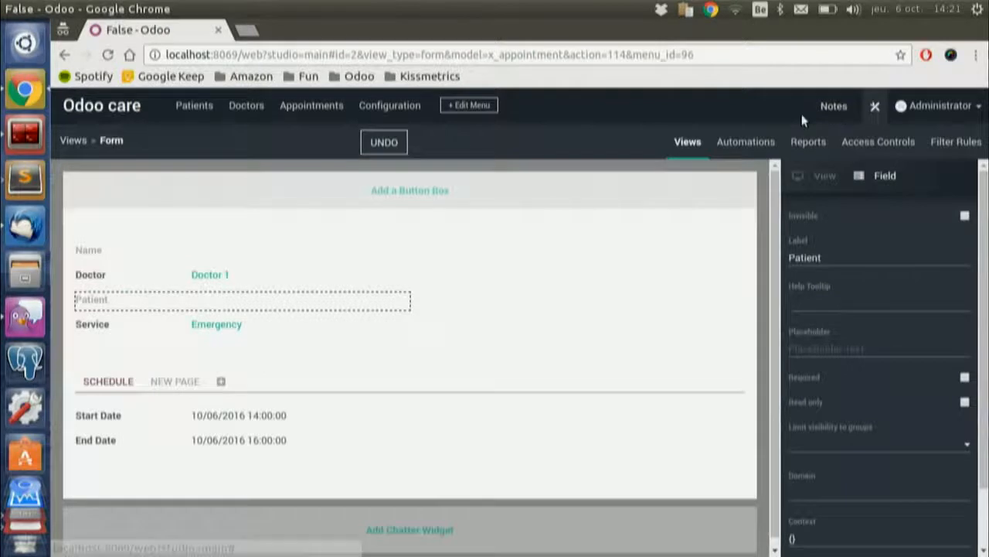
left_click(874, 106)
left_click(83, 167)
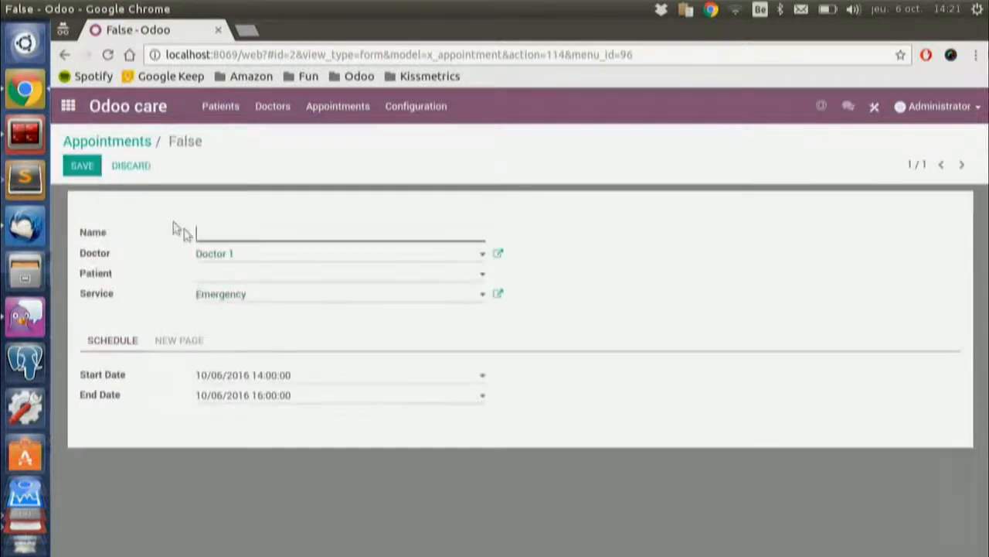
left_click(208, 275)
left_click(224, 298)
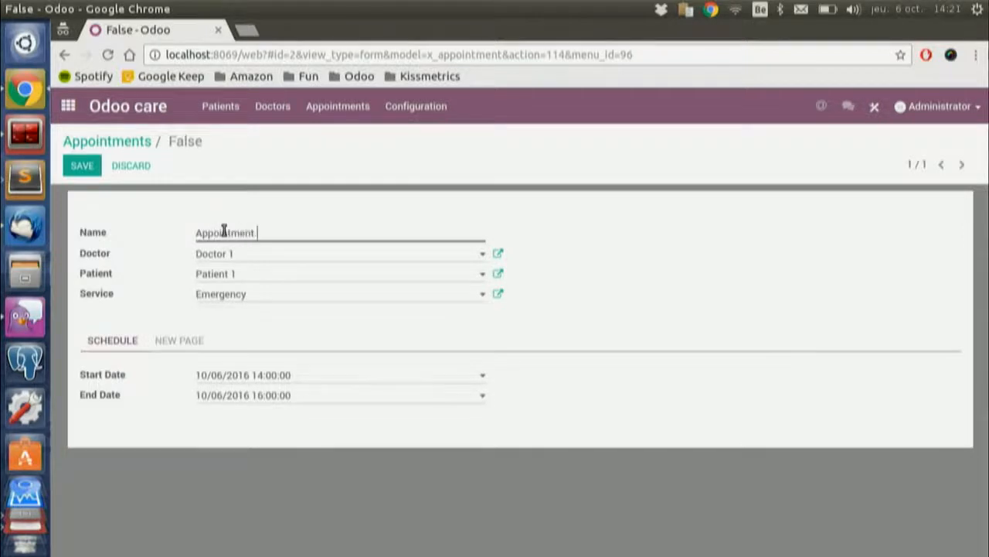
left_click(232, 274)
left_click(224, 314)
left_click(84, 166)
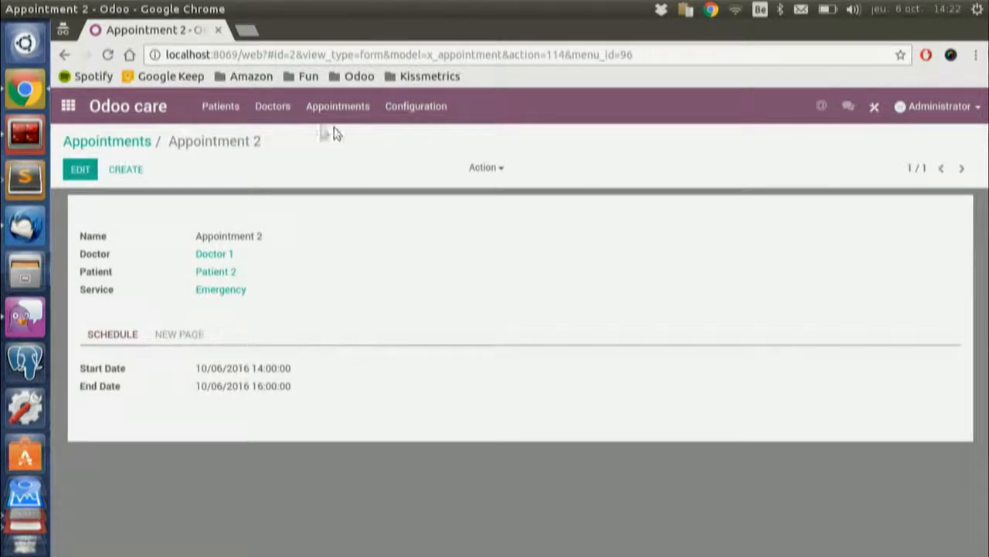
- Rename the first appointment "Appointment 1", assign it Patient 1, save it and return to the appointments list
left_click(108, 141)
left_click(119, 220)
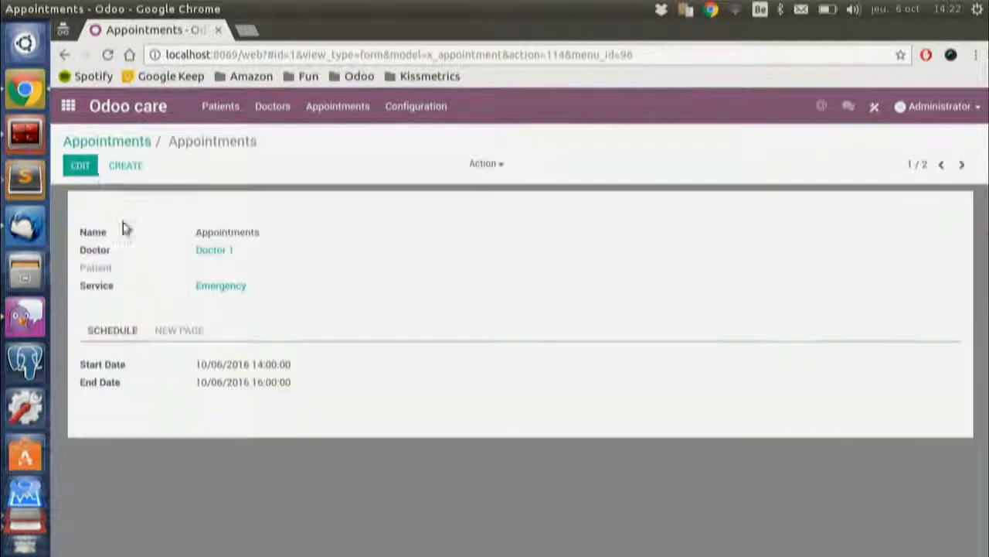
left_click(80, 166)
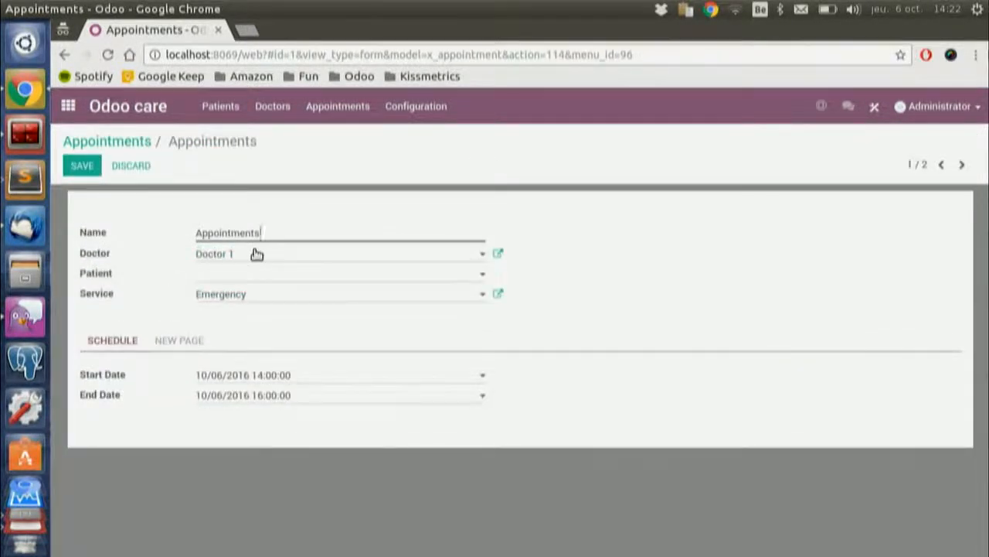
type("1")
left_click(230, 275)
left_click(232, 295)
left_click(93, 167)
left_click(109, 142)
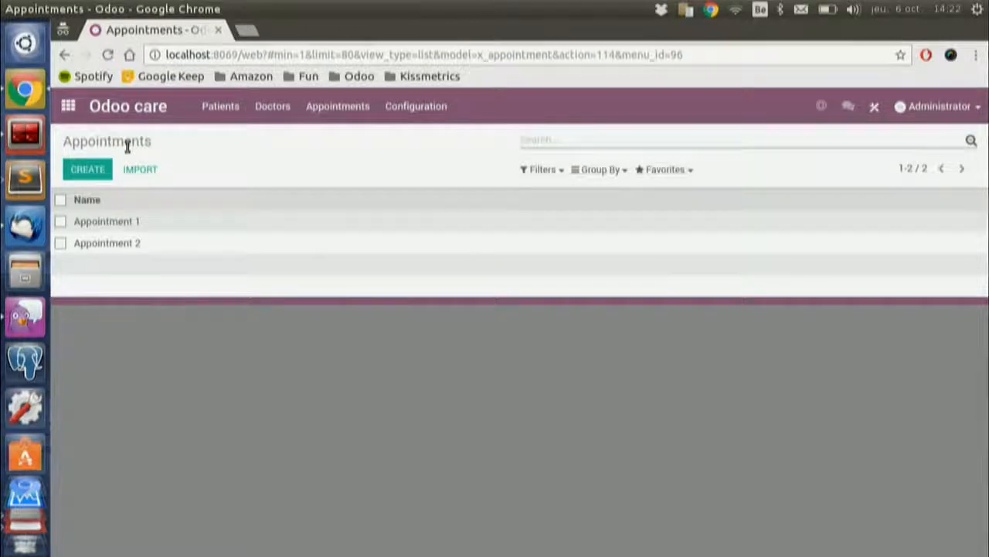
key("alt+Tab")
key("Right")
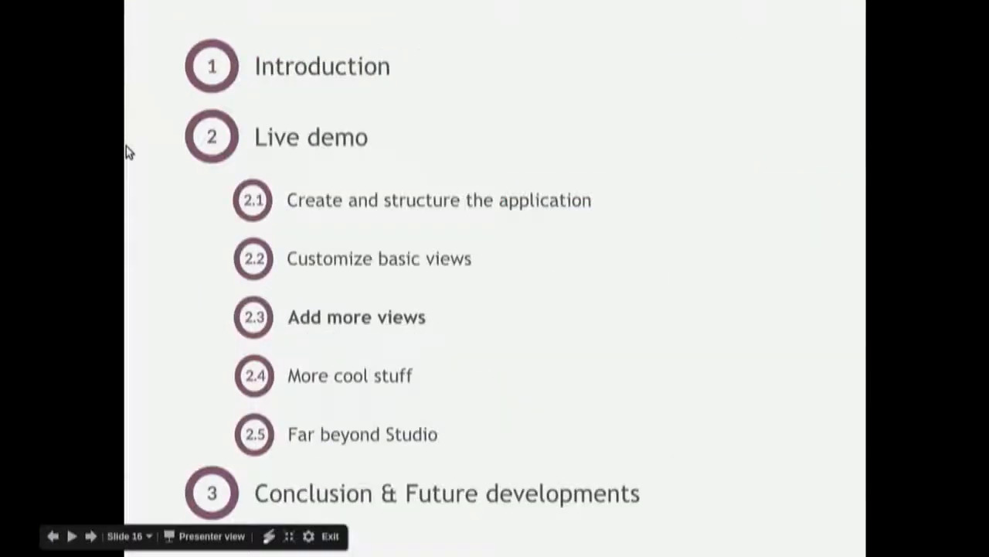